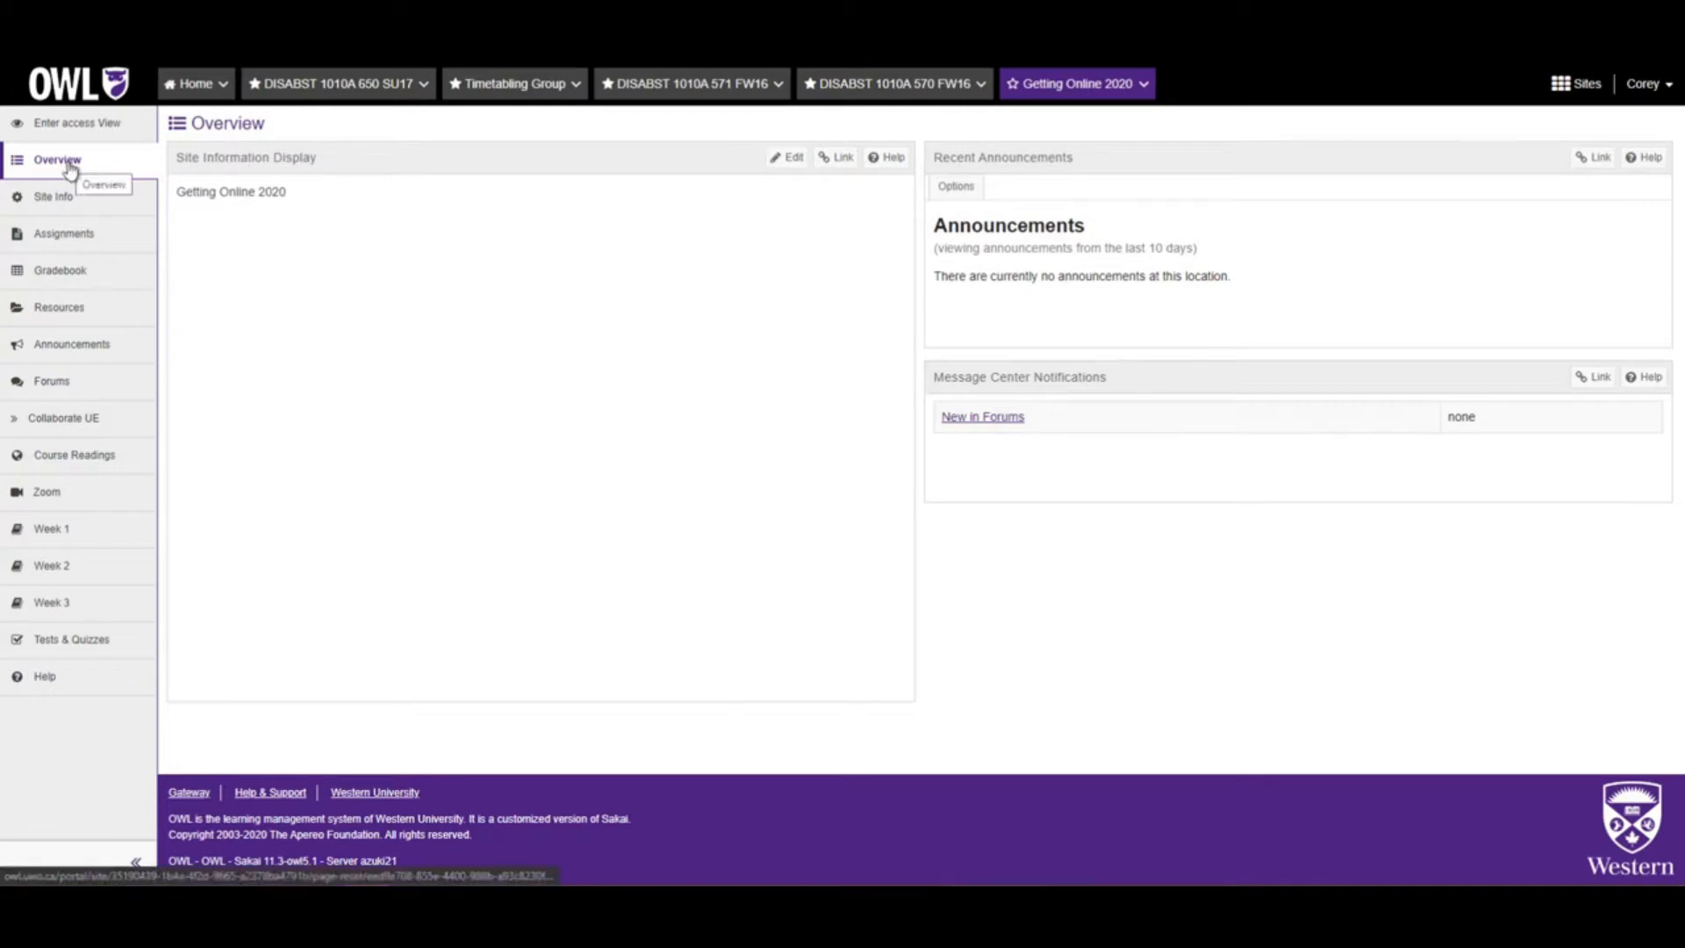
Review the site's tool list in Site Info and save the selection with Tests & Quizzes included
left_click(70, 198)
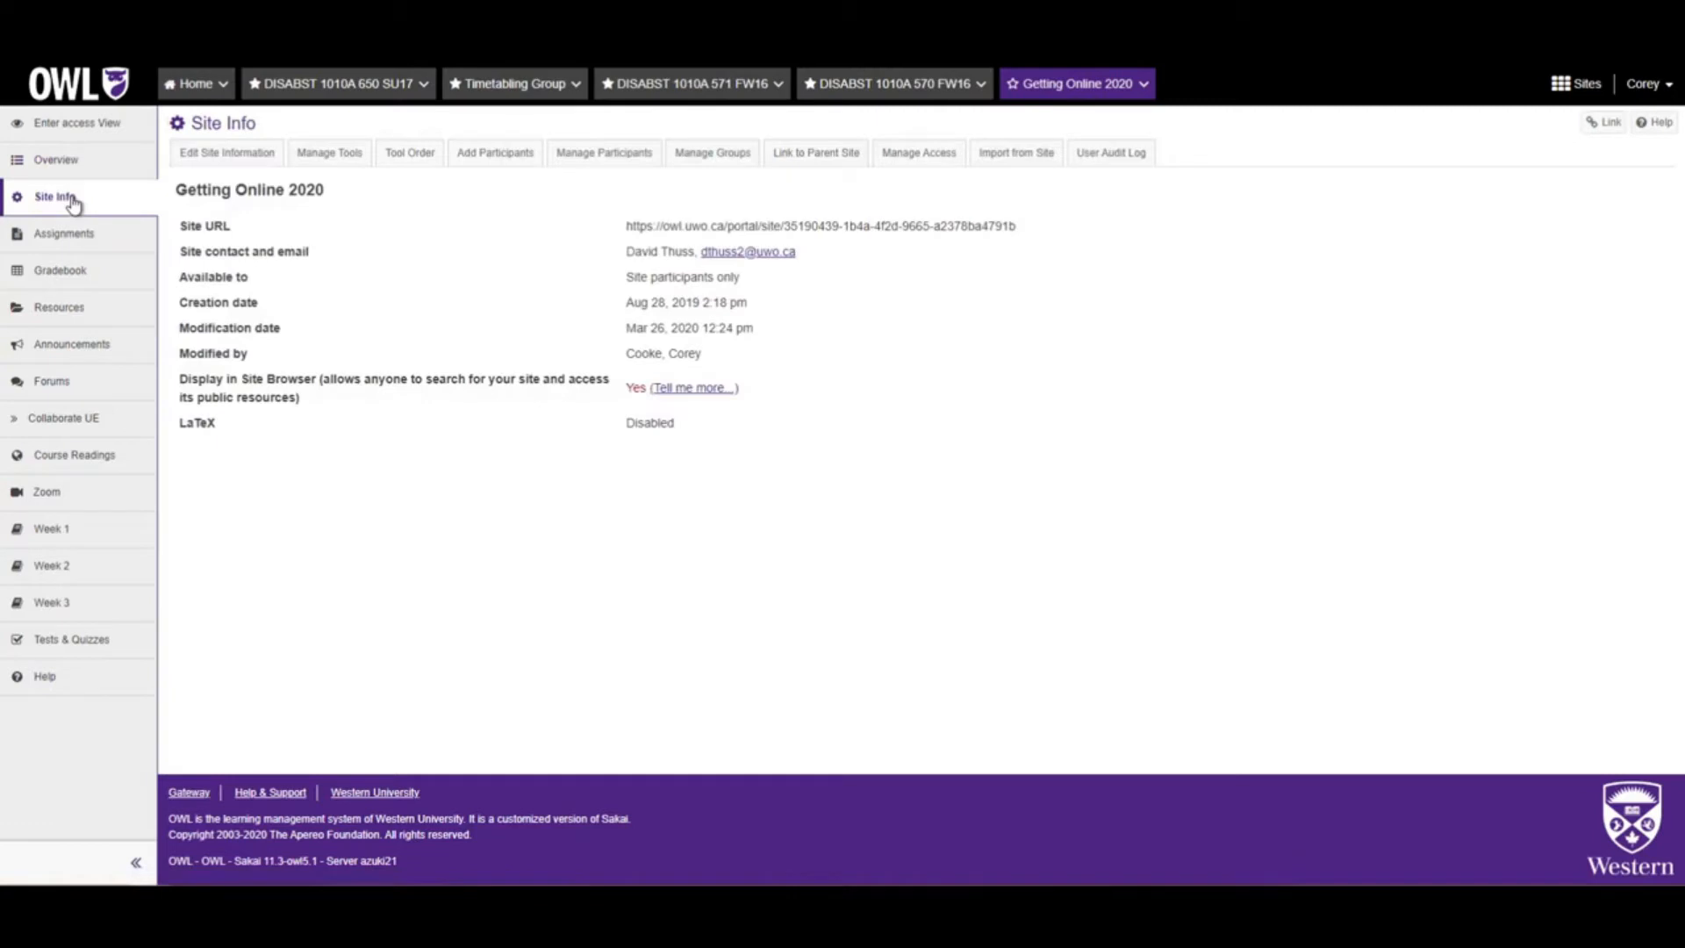
left_click(340, 158)
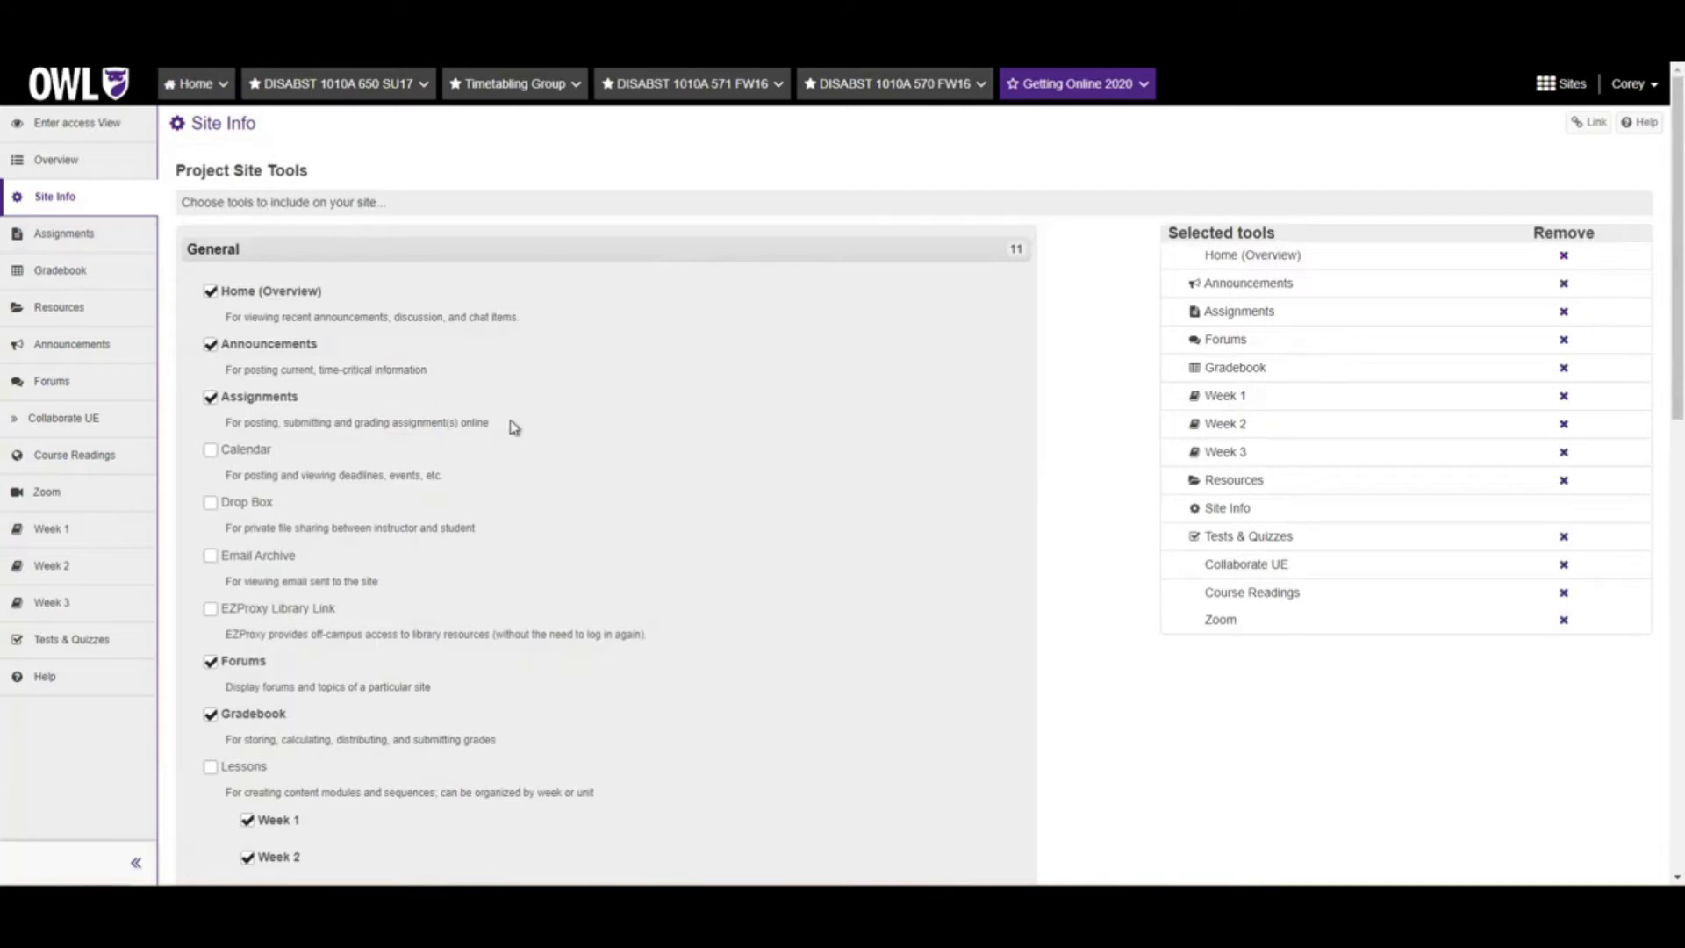
scroll(556, 425, "down", 8)
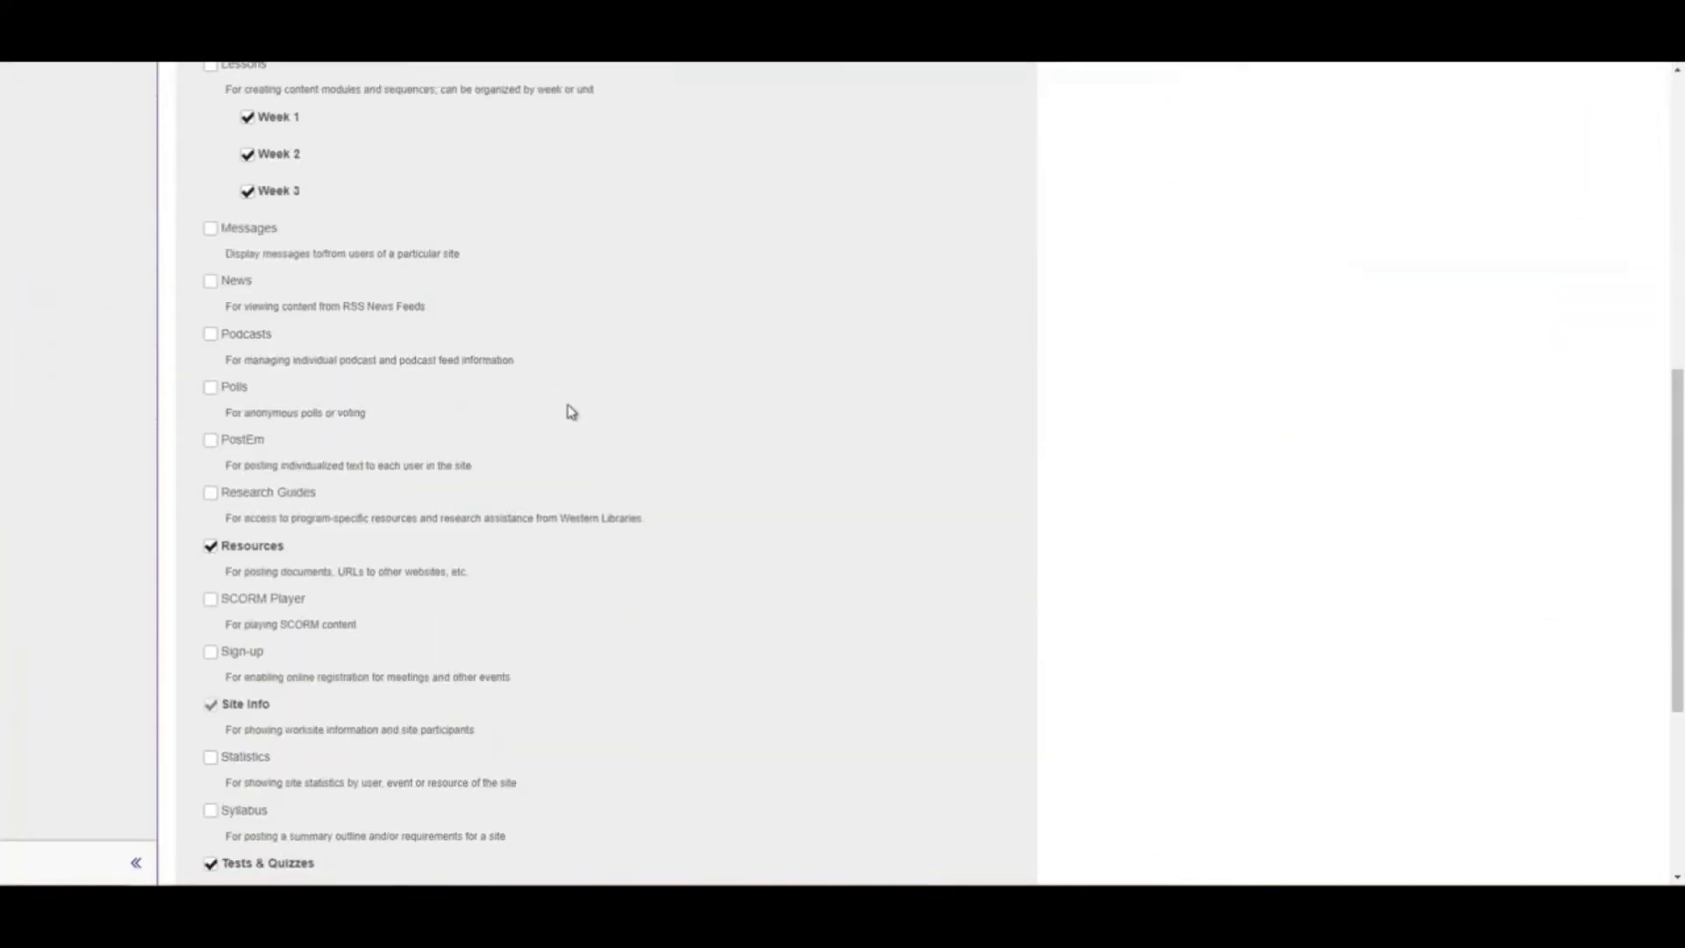
scroll(409, 342, "down", 4)
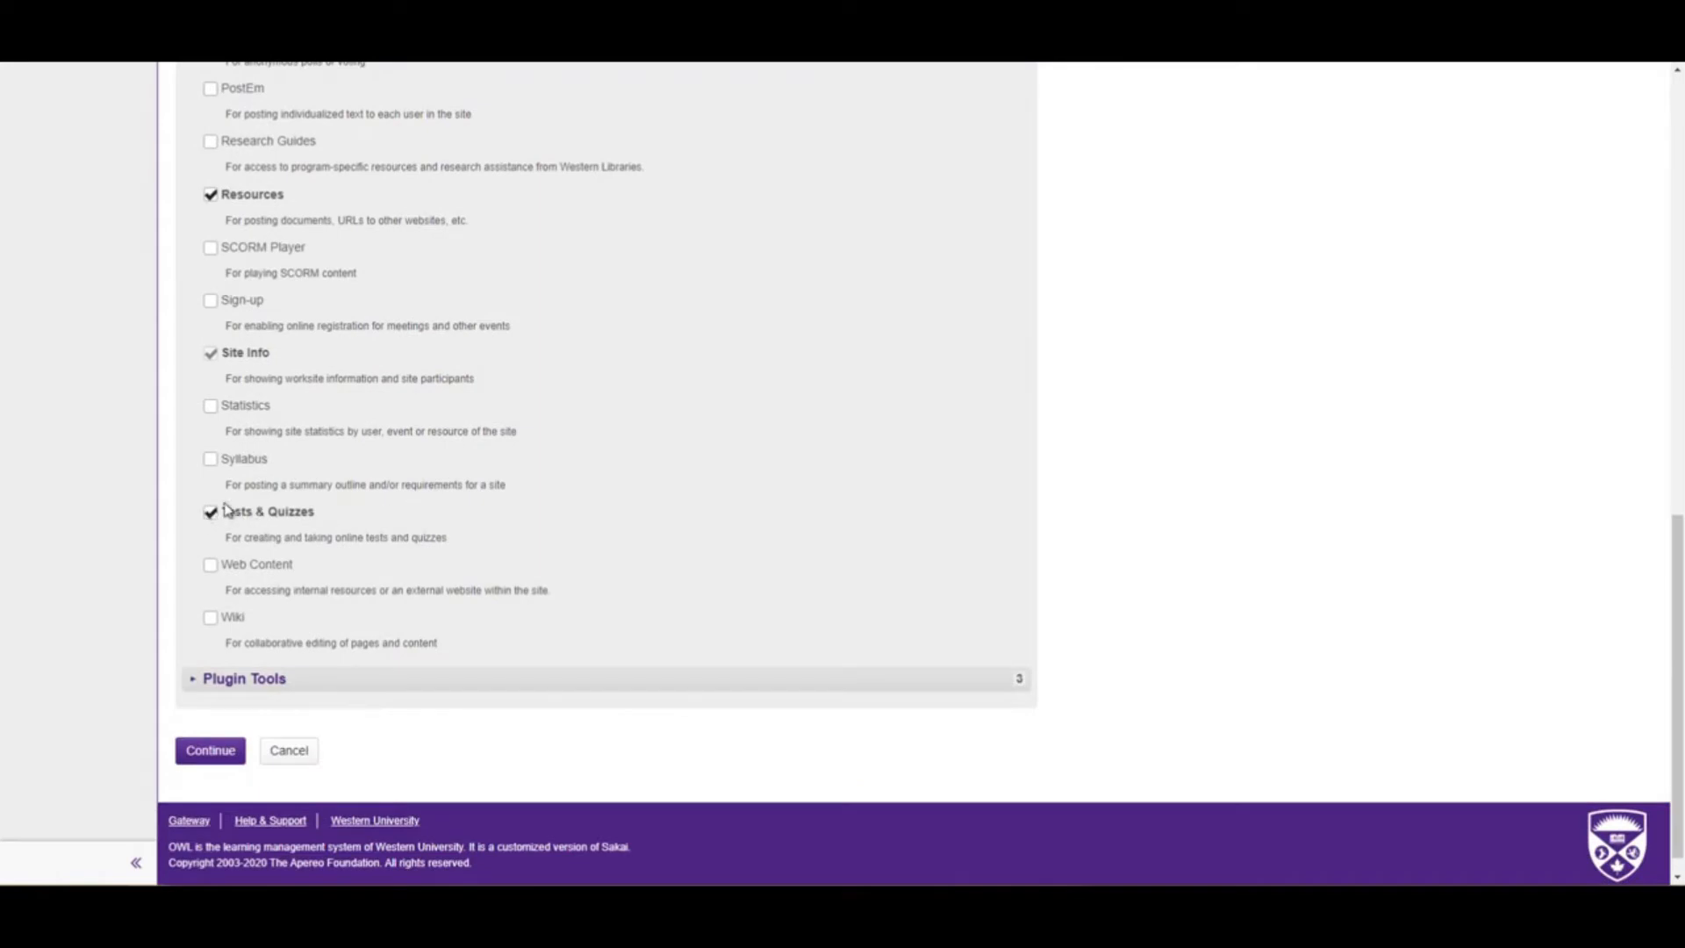
left_click(210, 752)
left_click(200, 516)
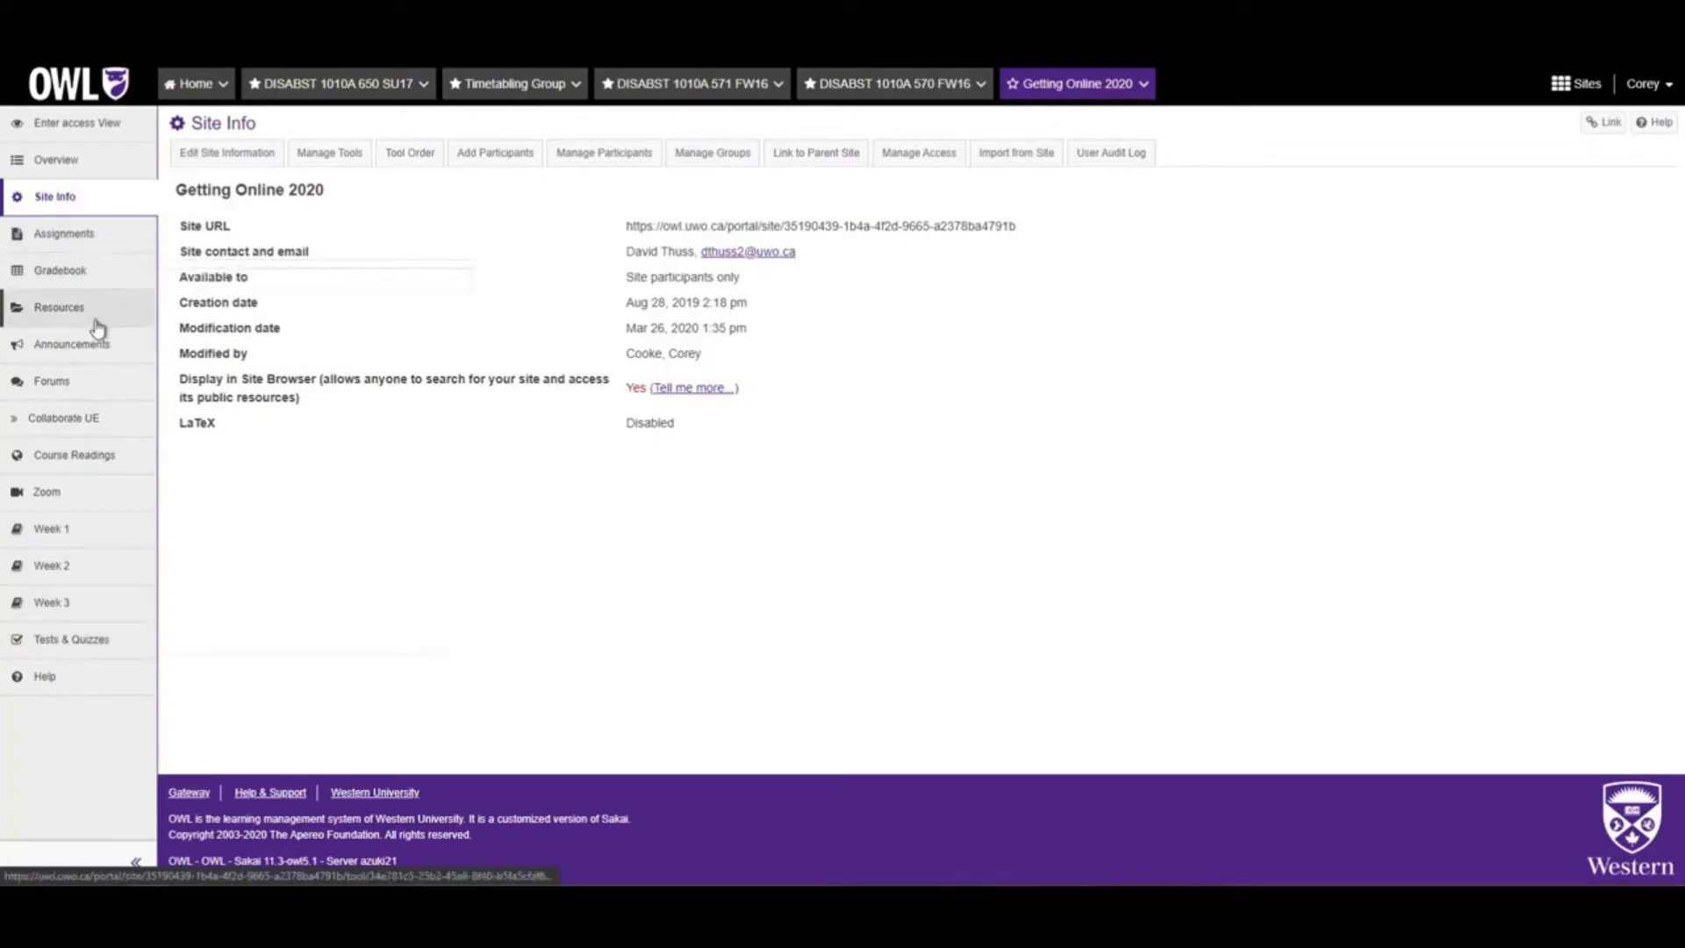
Open Tests & Quizzes and check the published copies, returning to the working copies list
left_click(66, 647)
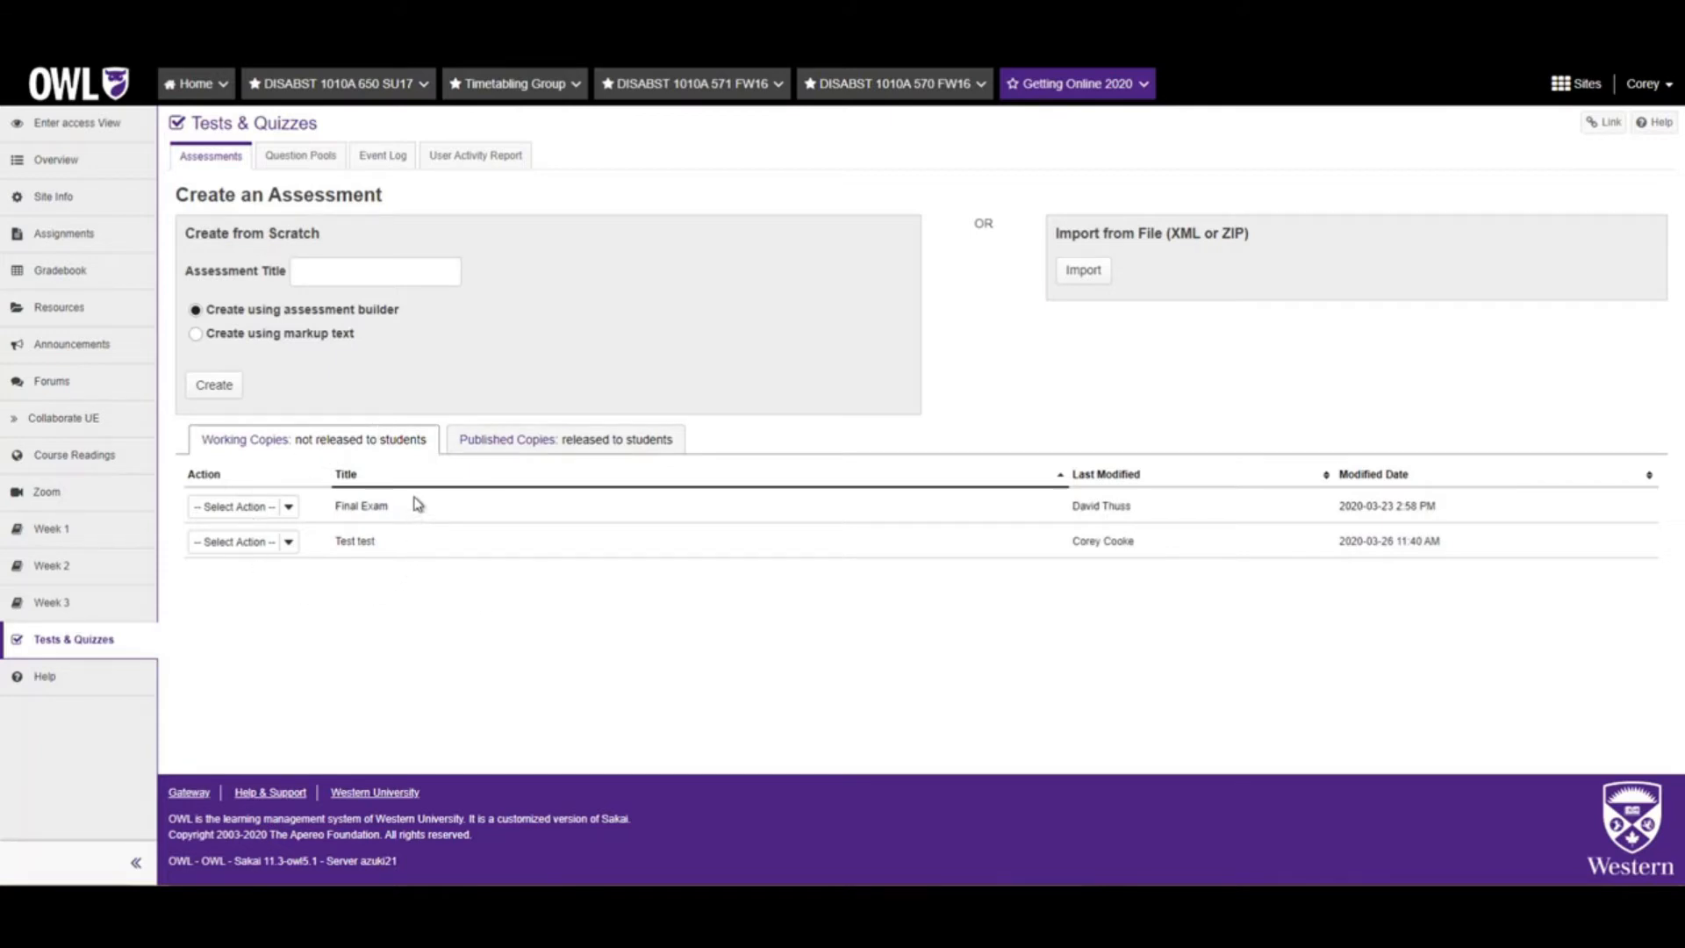
left_click(523, 446)
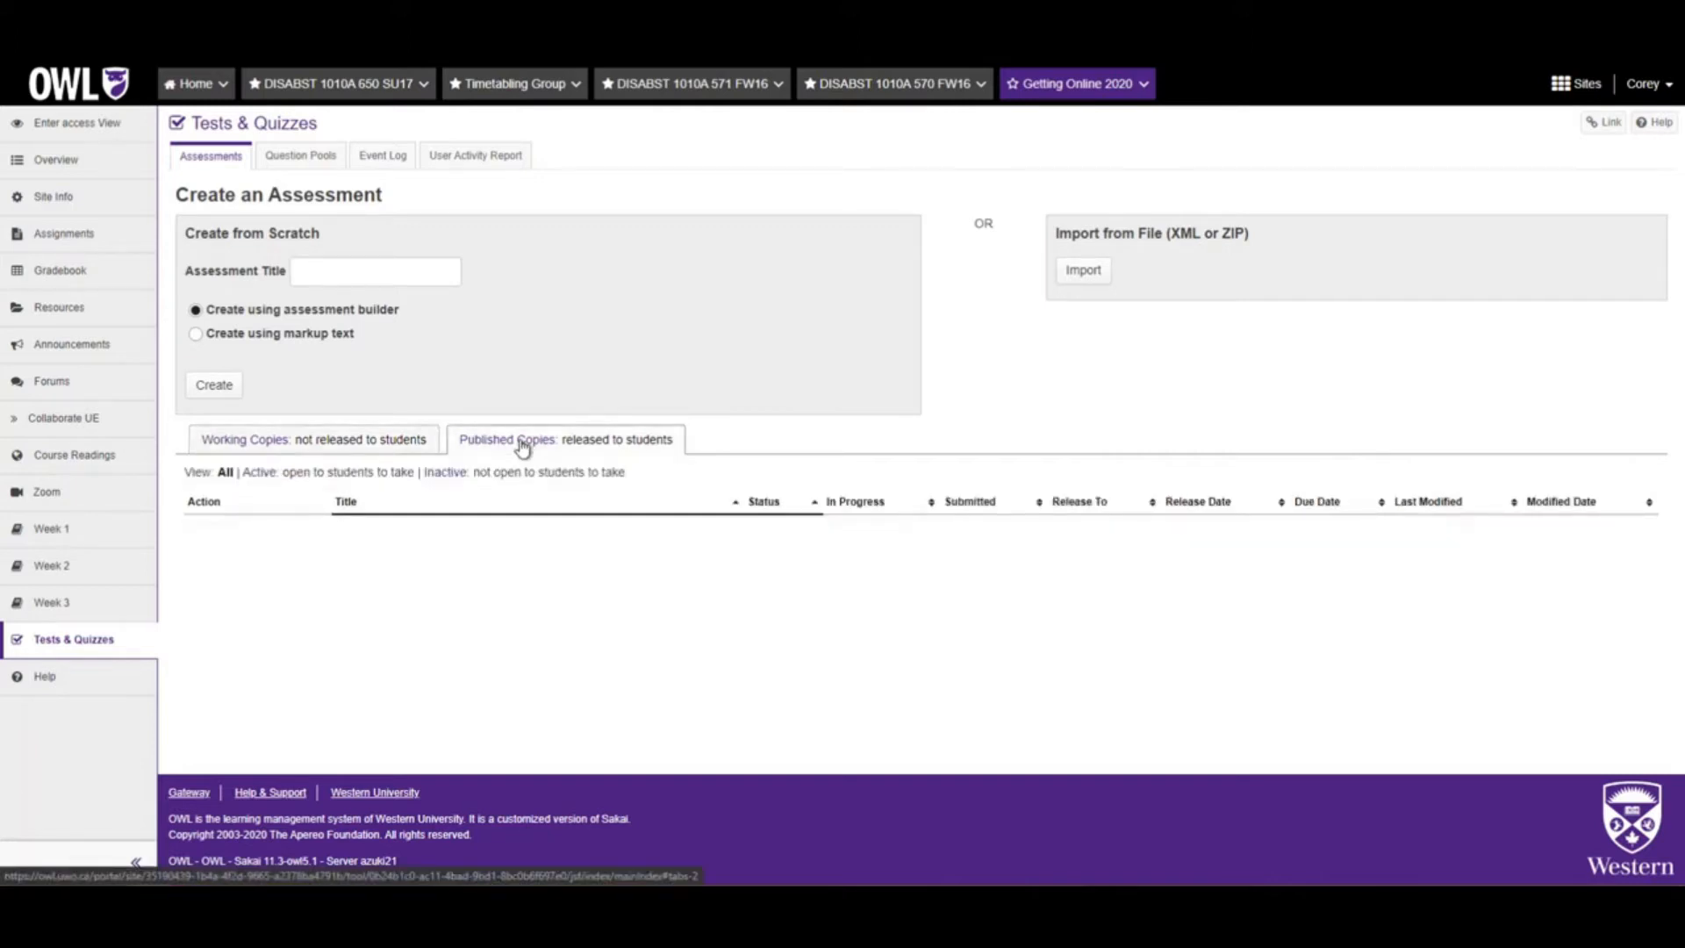
left_click(380, 442)
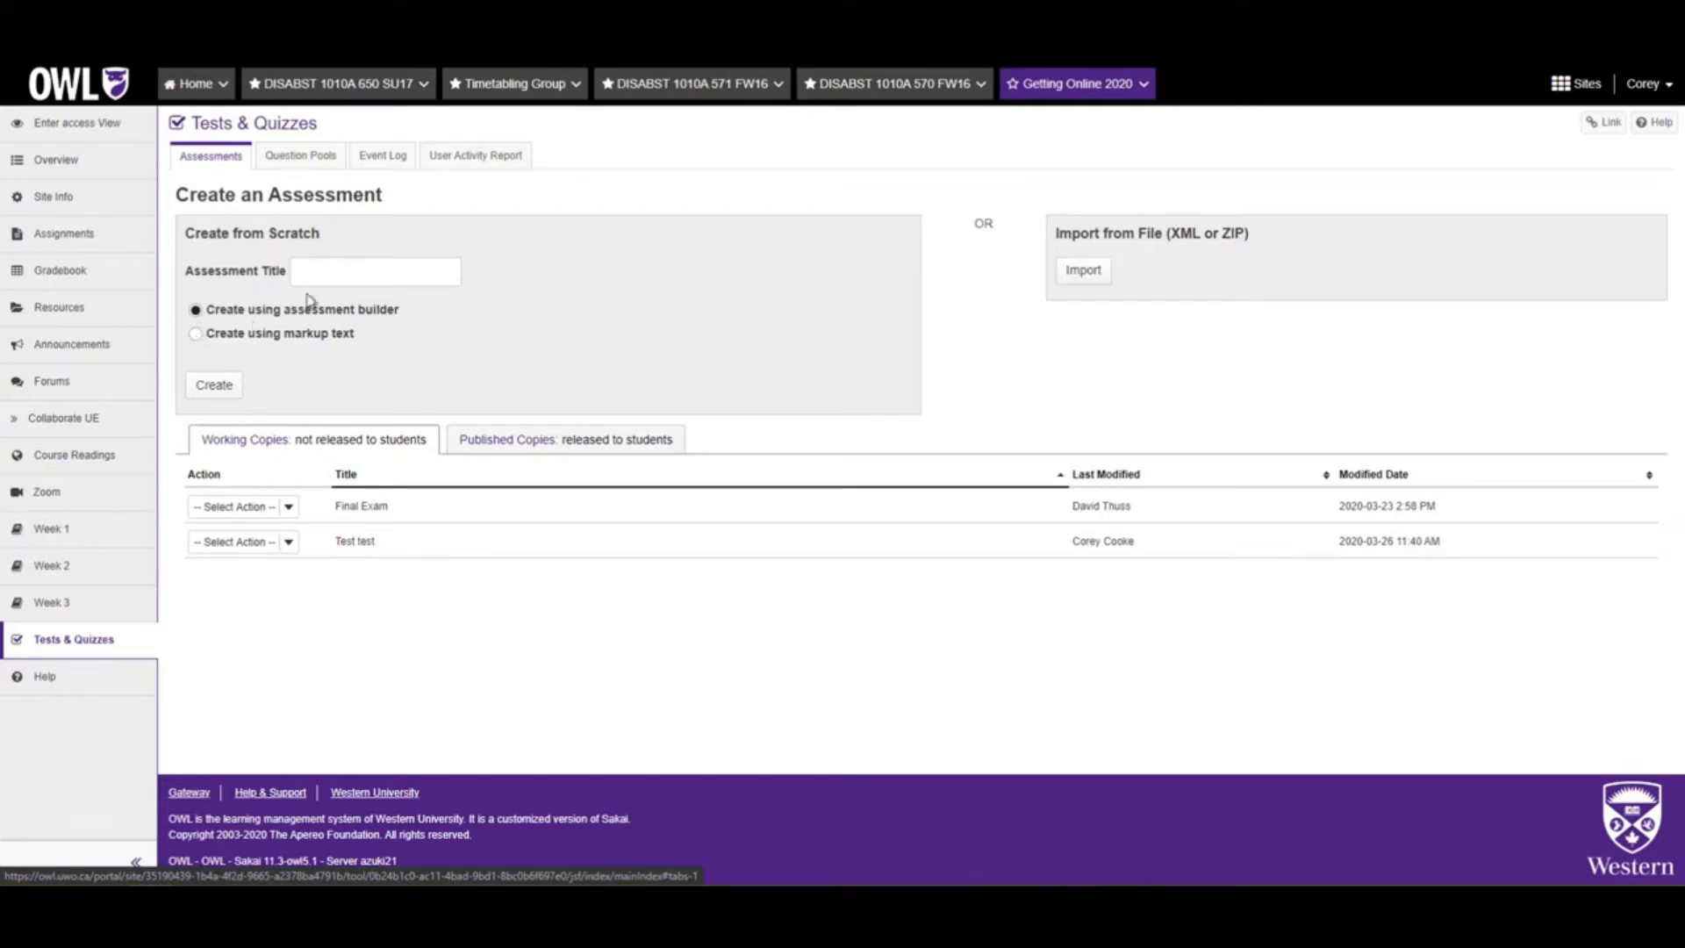
Create an assessment titled "Final Exam #2" using the assessment builder
left_click(324, 273)
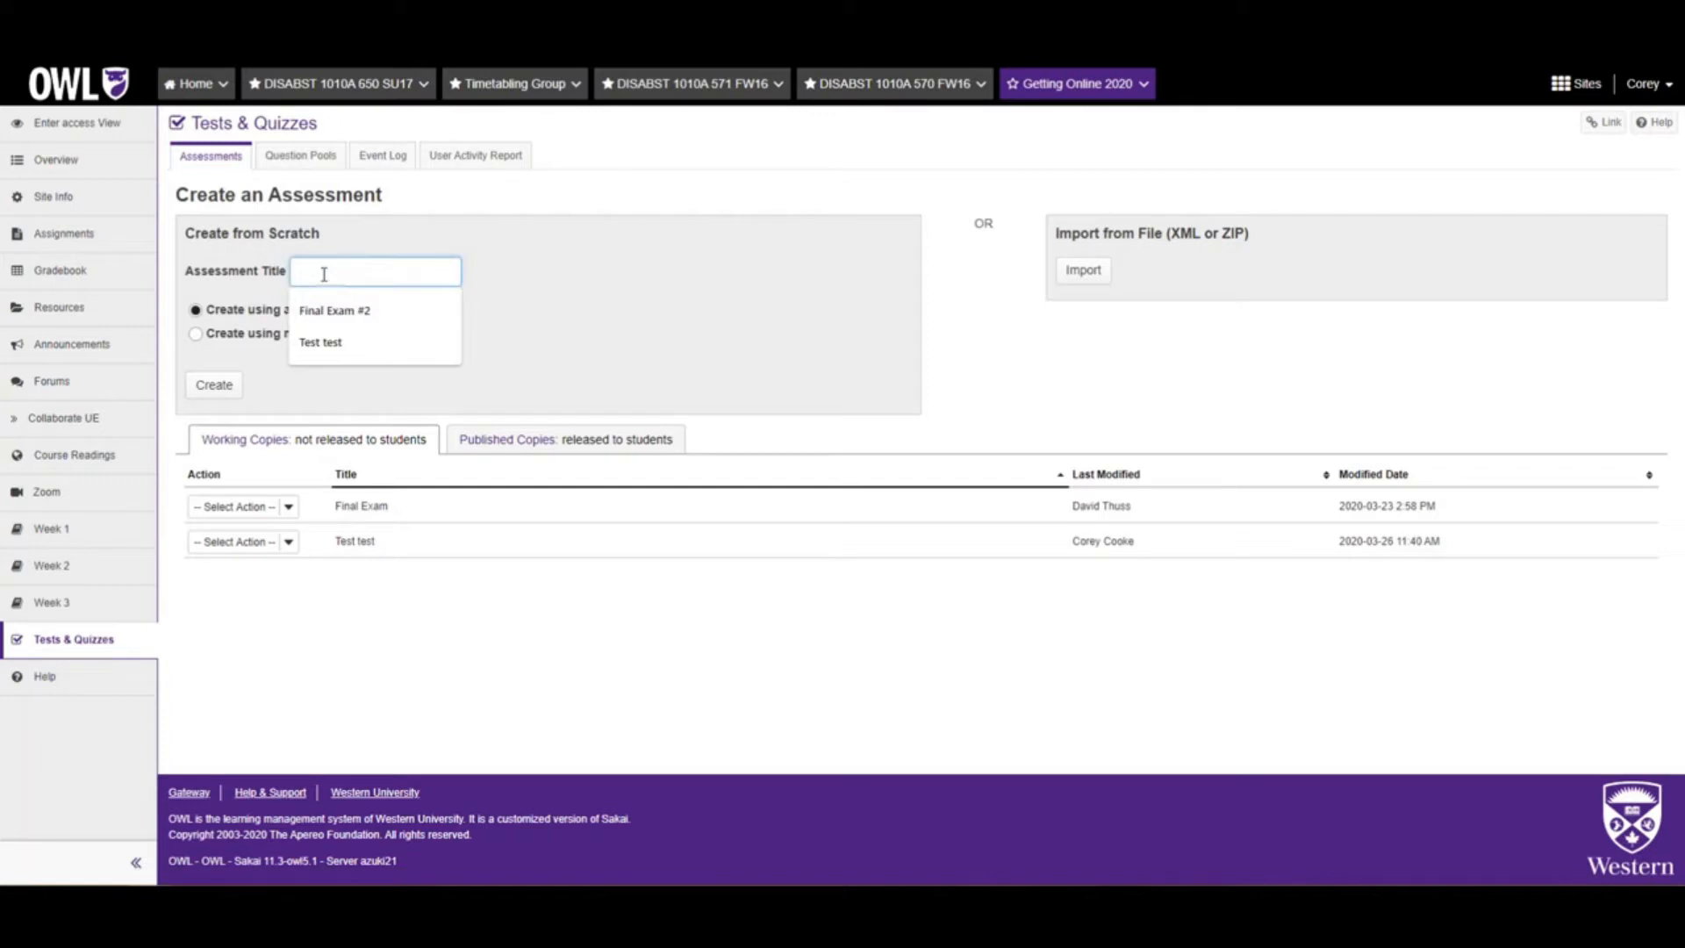
type("Futuree")
key("BackSpace")
key("BackSpace")
key("BackSpace")
key("BackSpace")
key("BackSpace")
key("BackSpace")
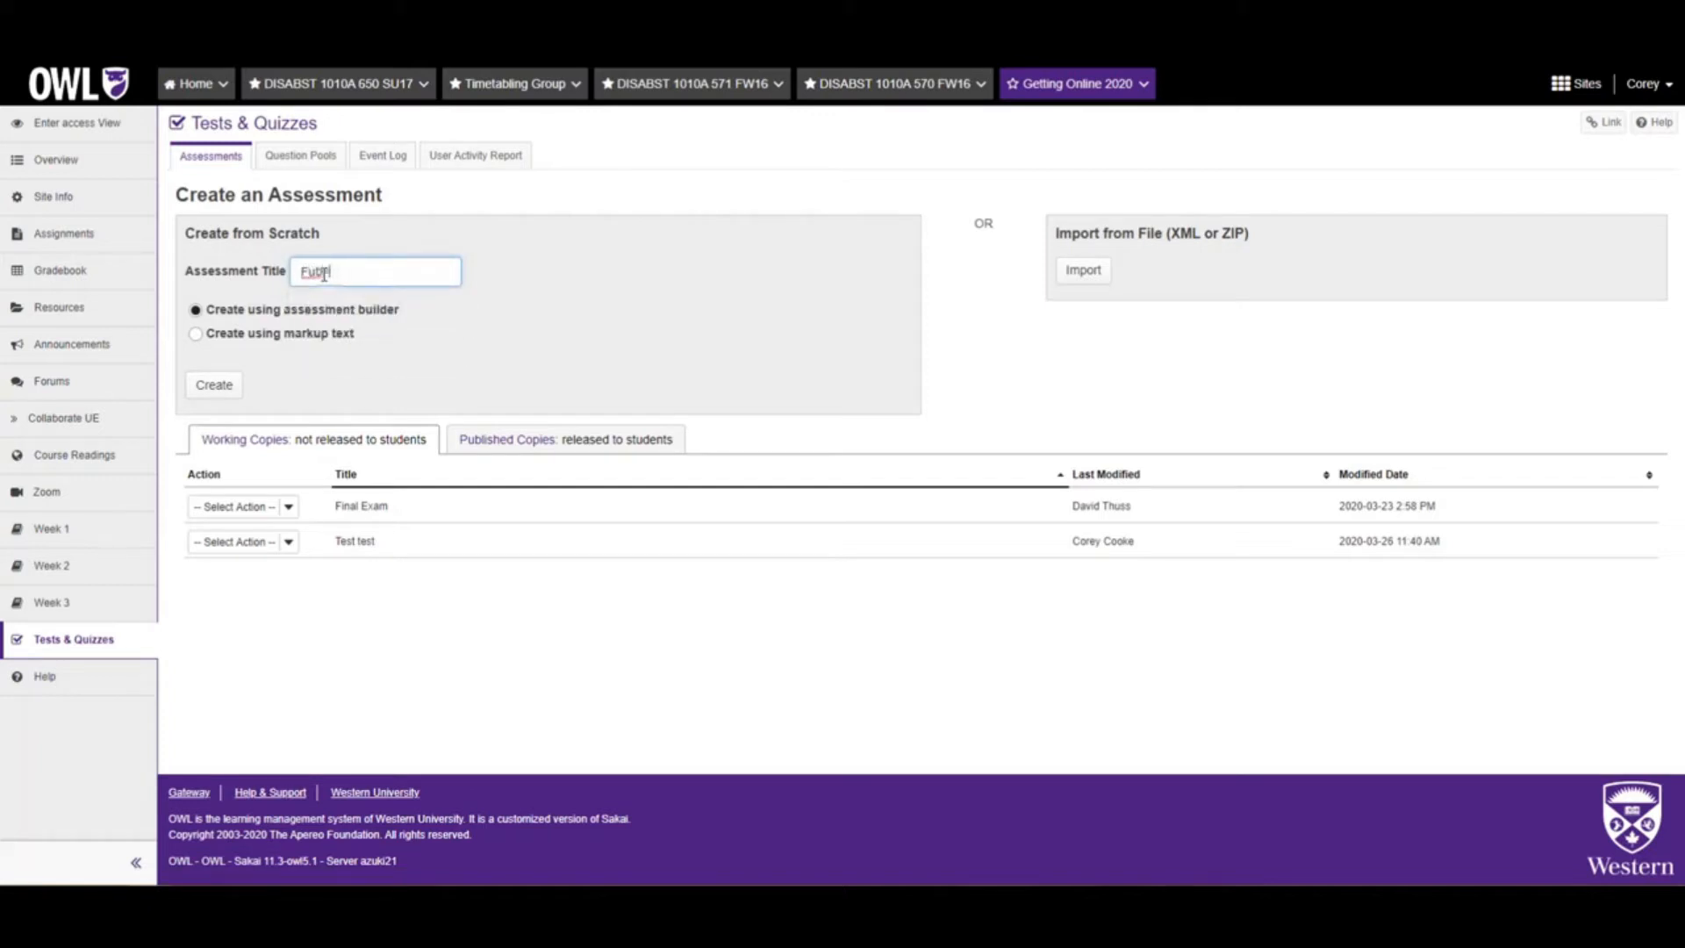
type("INAL")
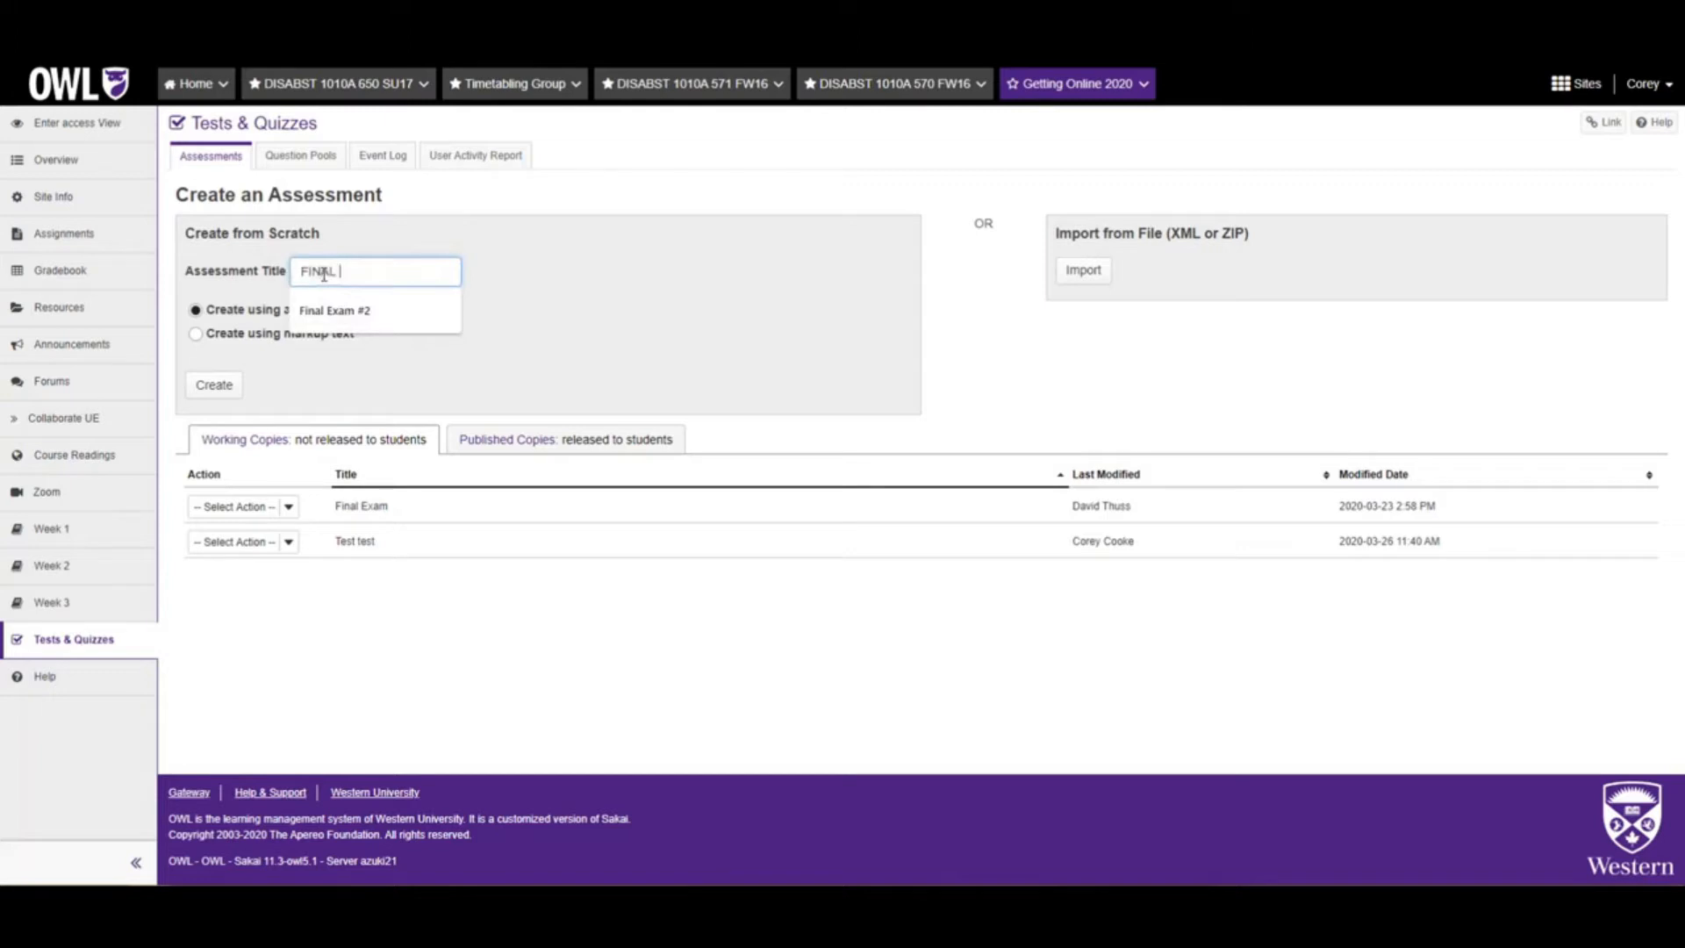
key("Down")
key("Return")
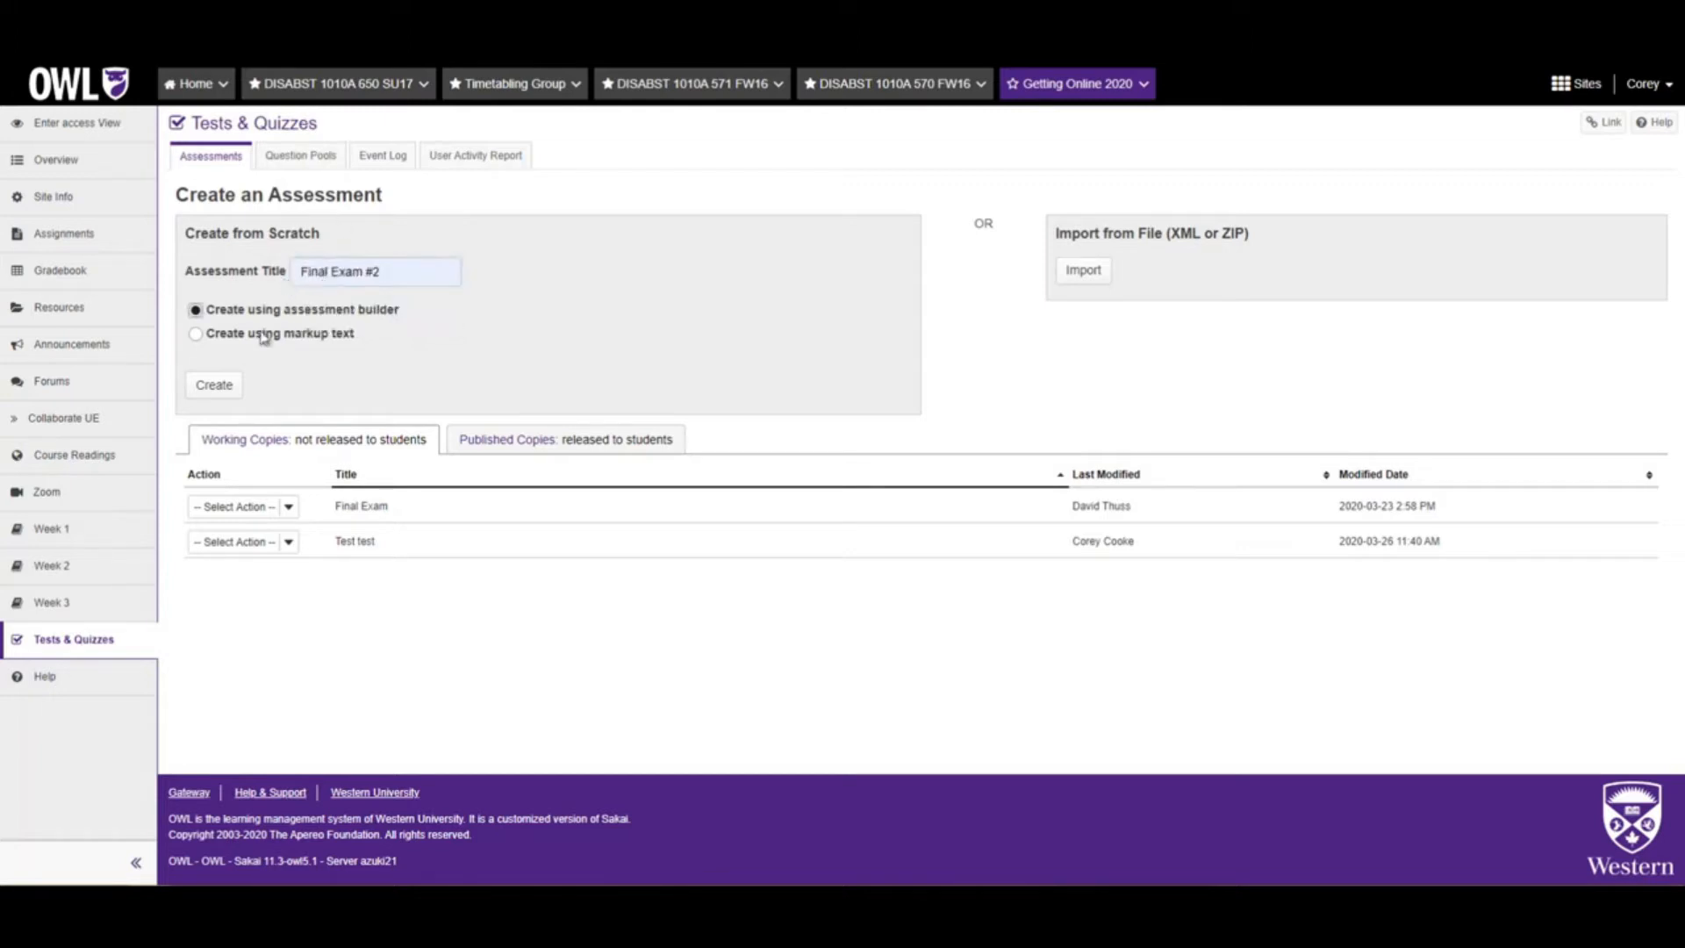
left_click(226, 388)
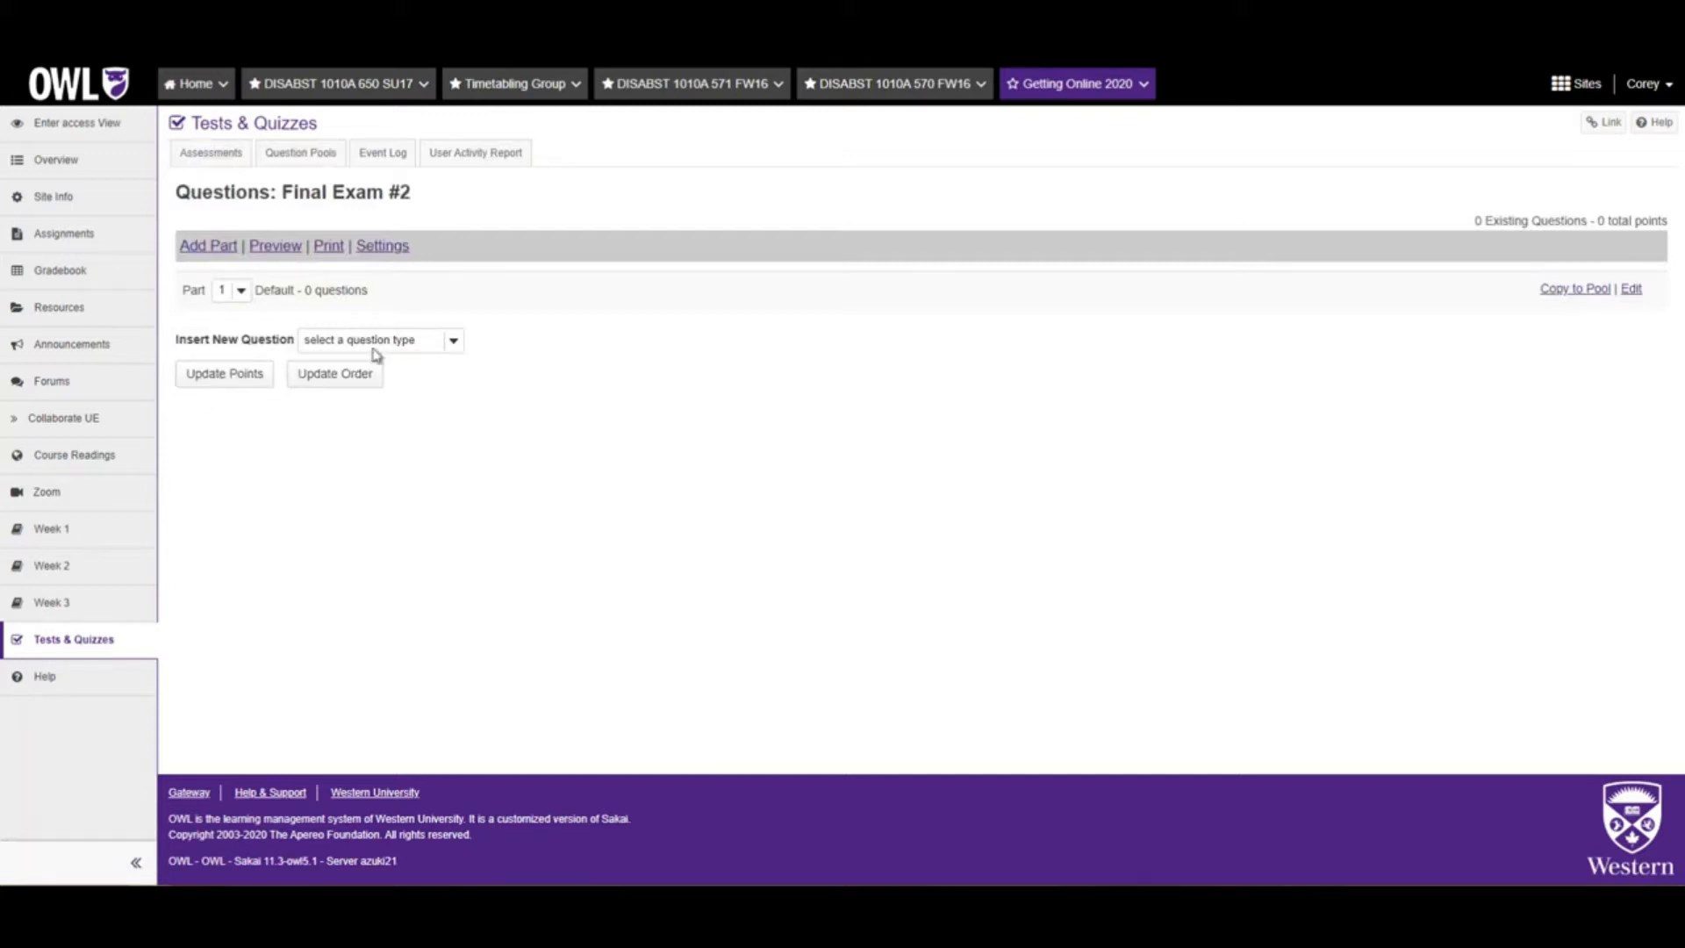
Insert a Multiple Choice question in Part 1 and set its answer point value to 1
left_click(409, 343)
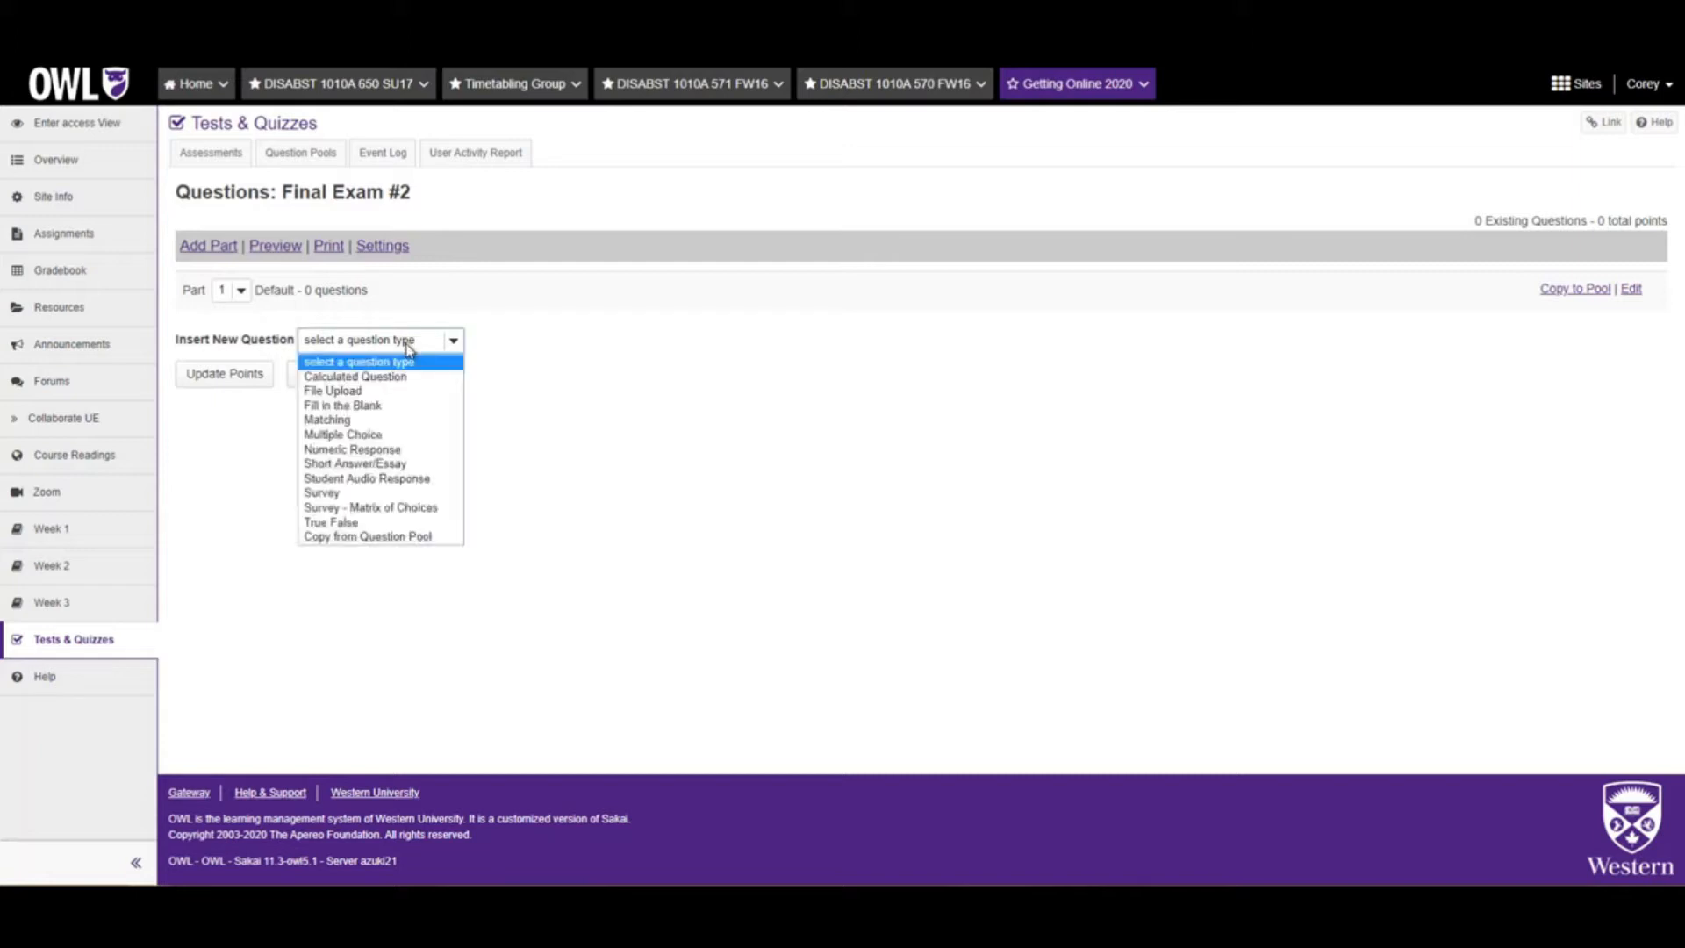
left_click(400, 435)
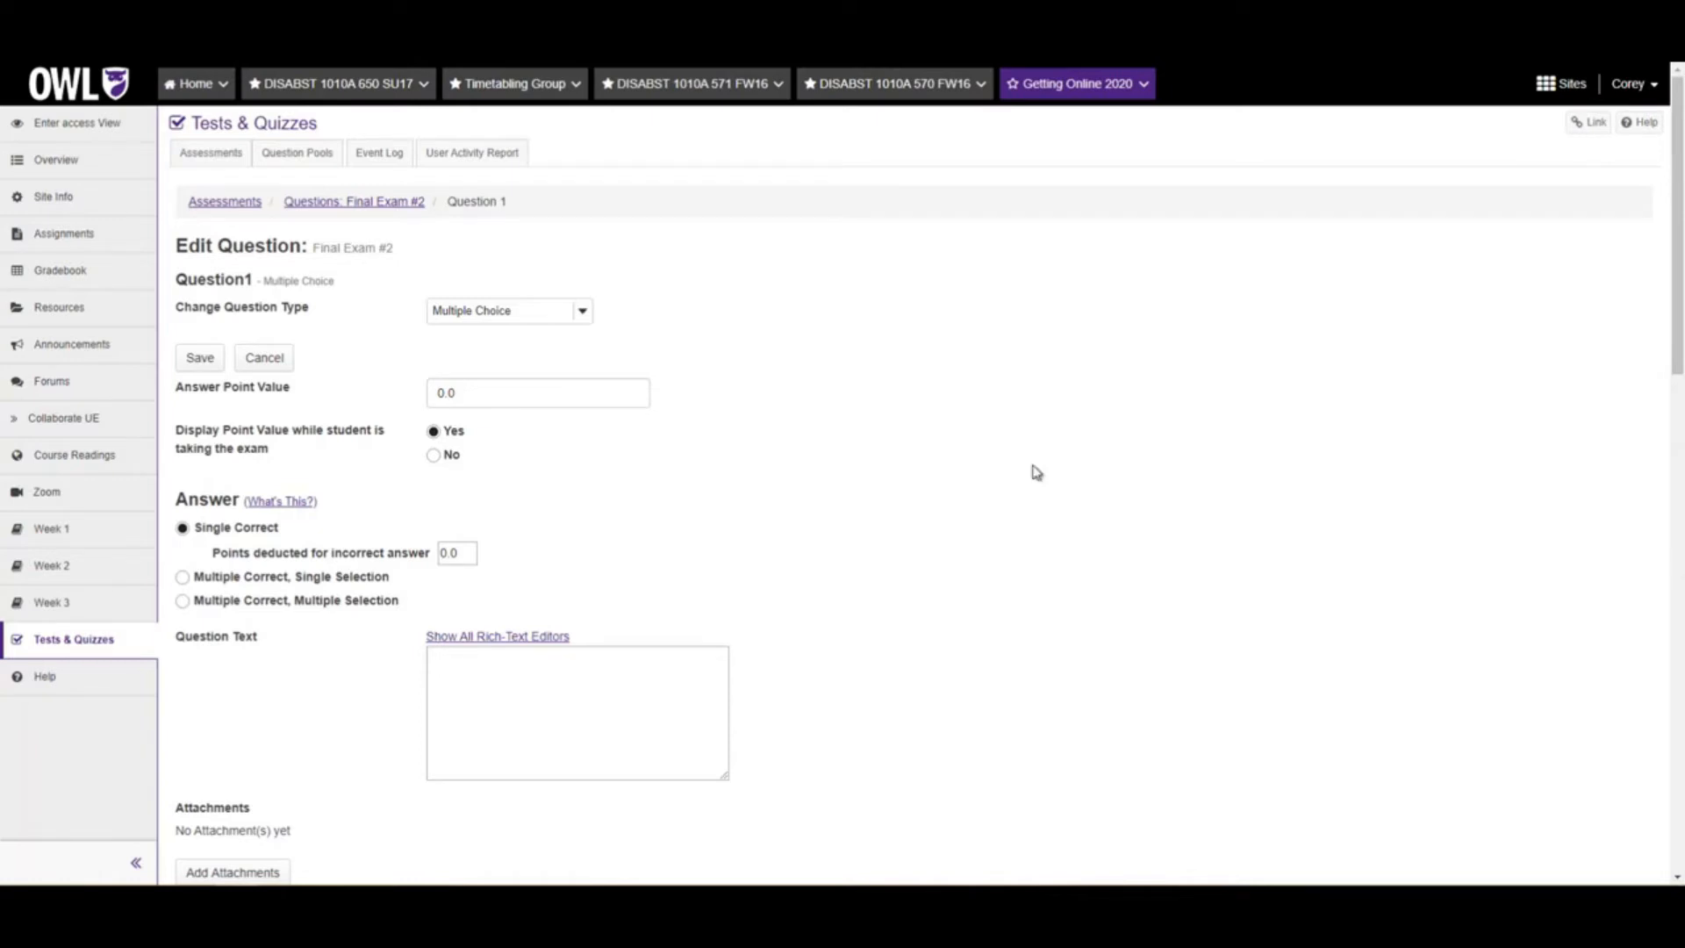
left_click(483, 395)
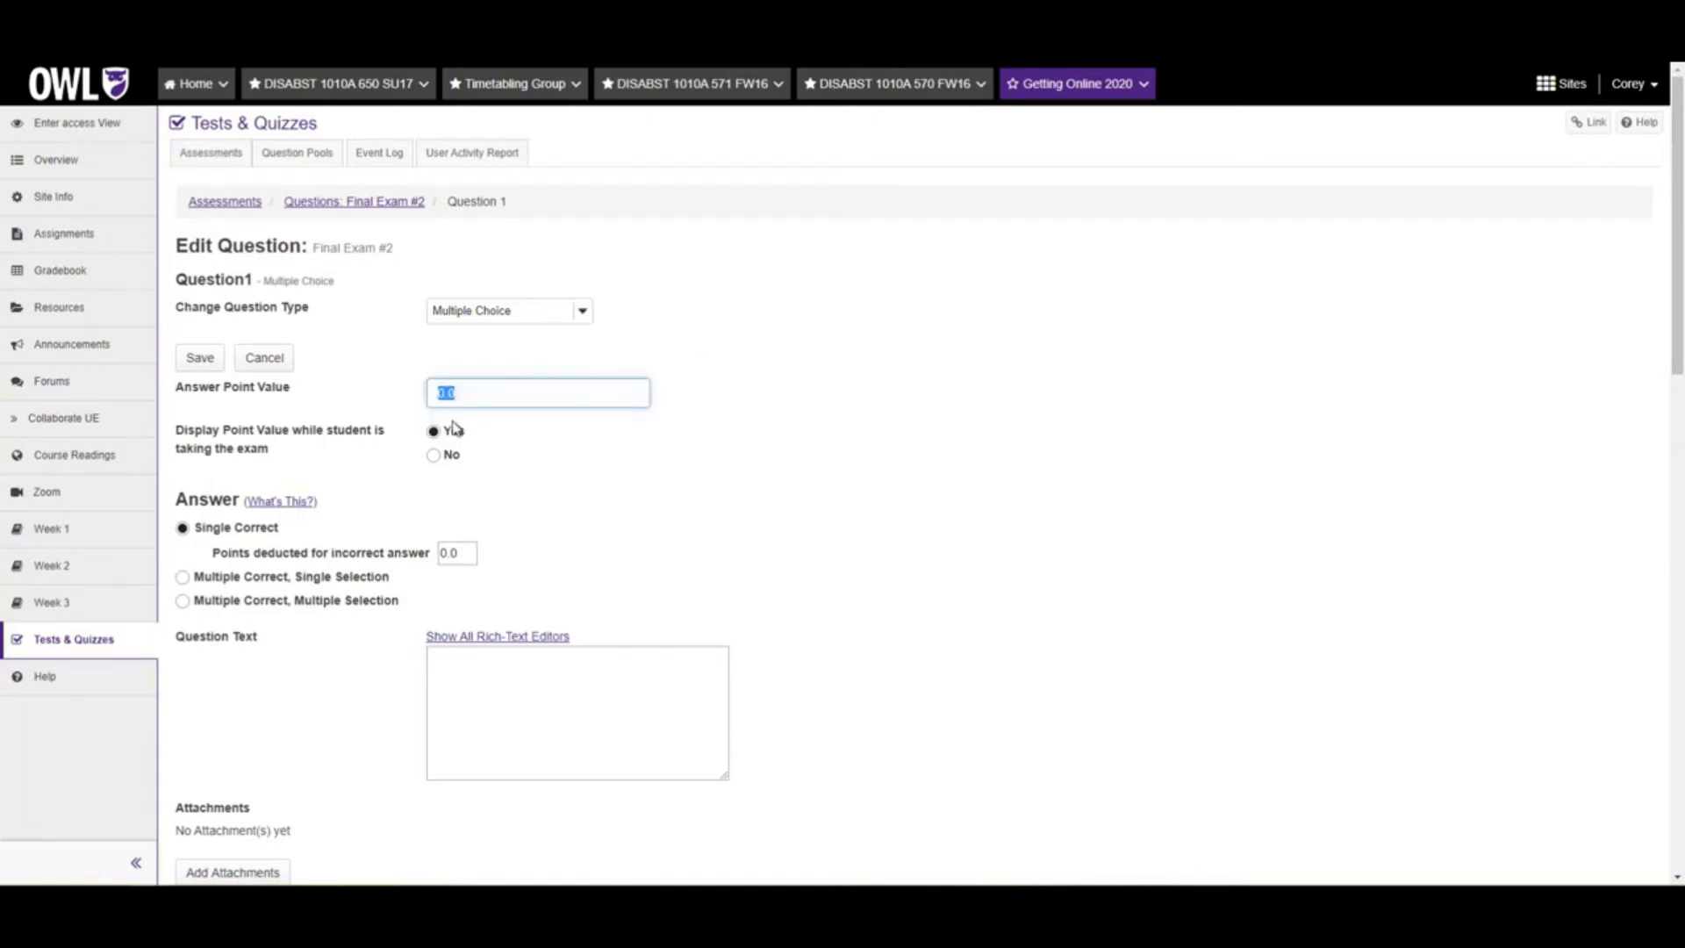
type("1")
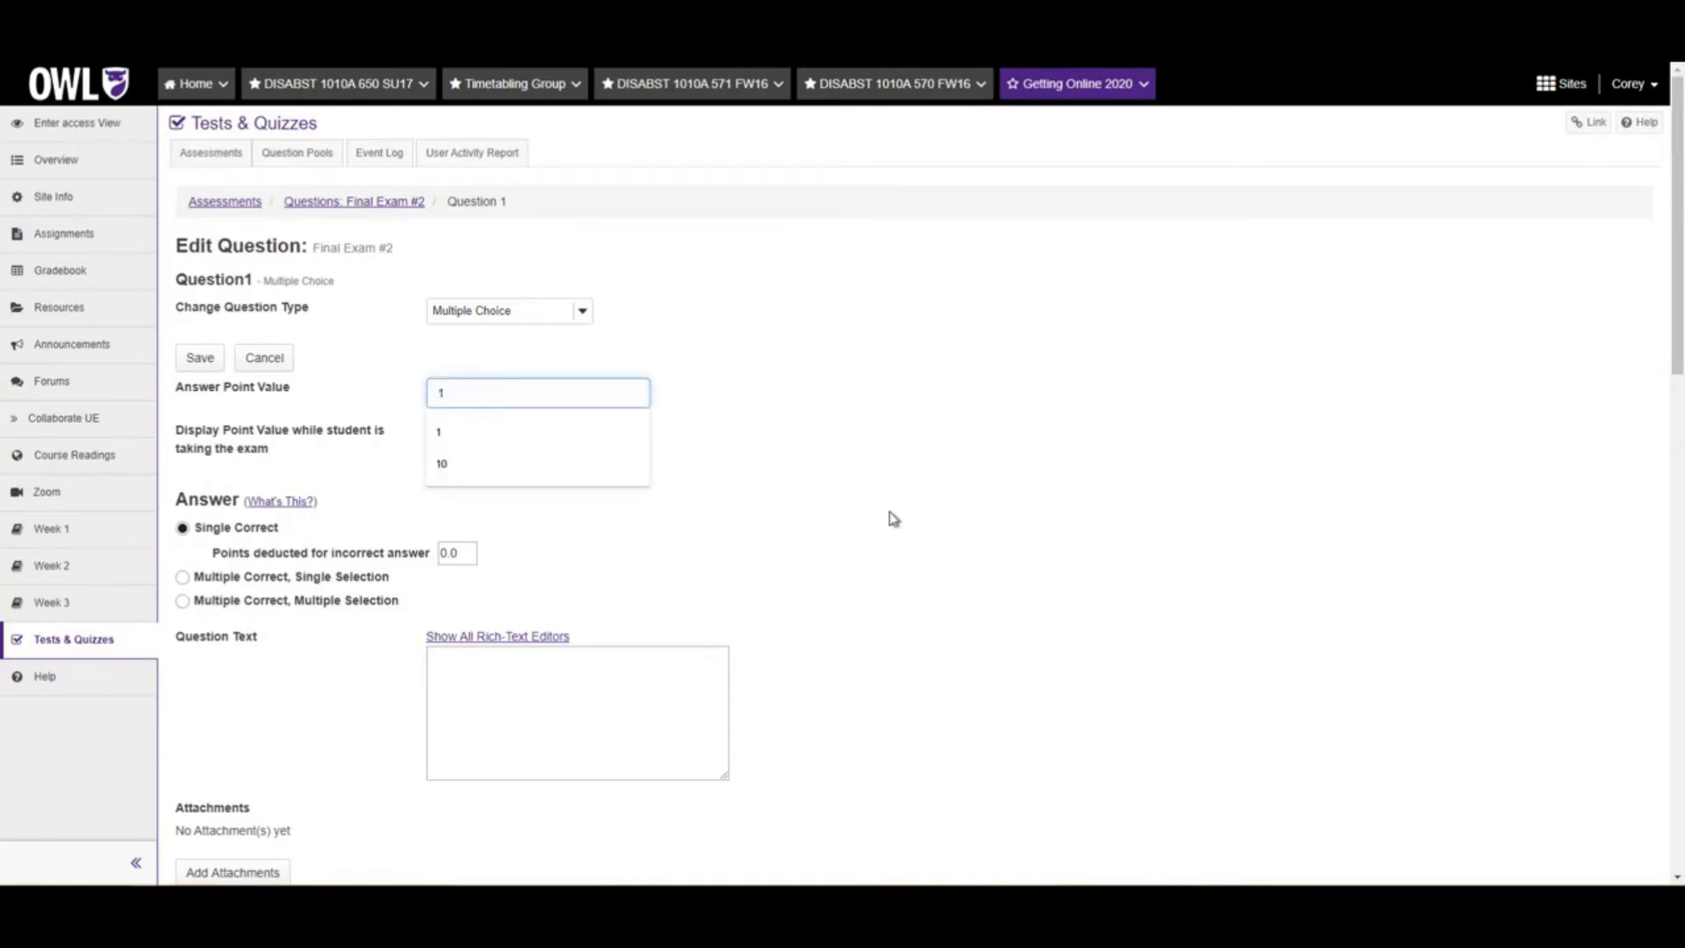
left_click(951, 557)
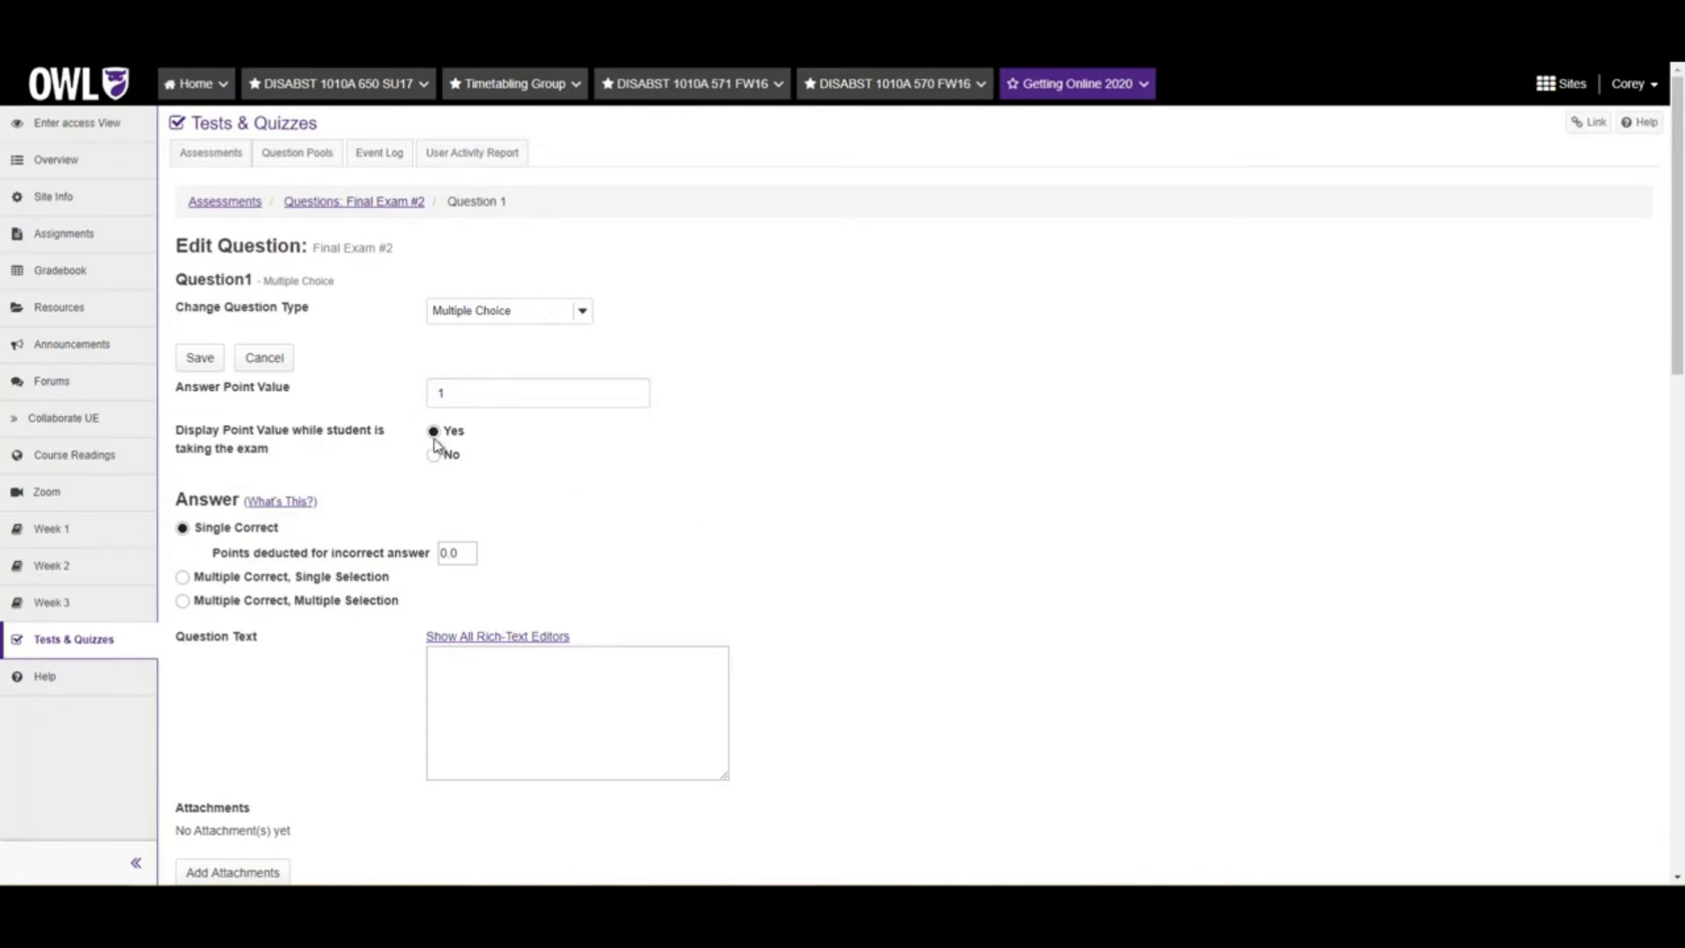
Enter "Who shot first?" as the question text of the single-correct question
scroll(410, 482, "down", 2)
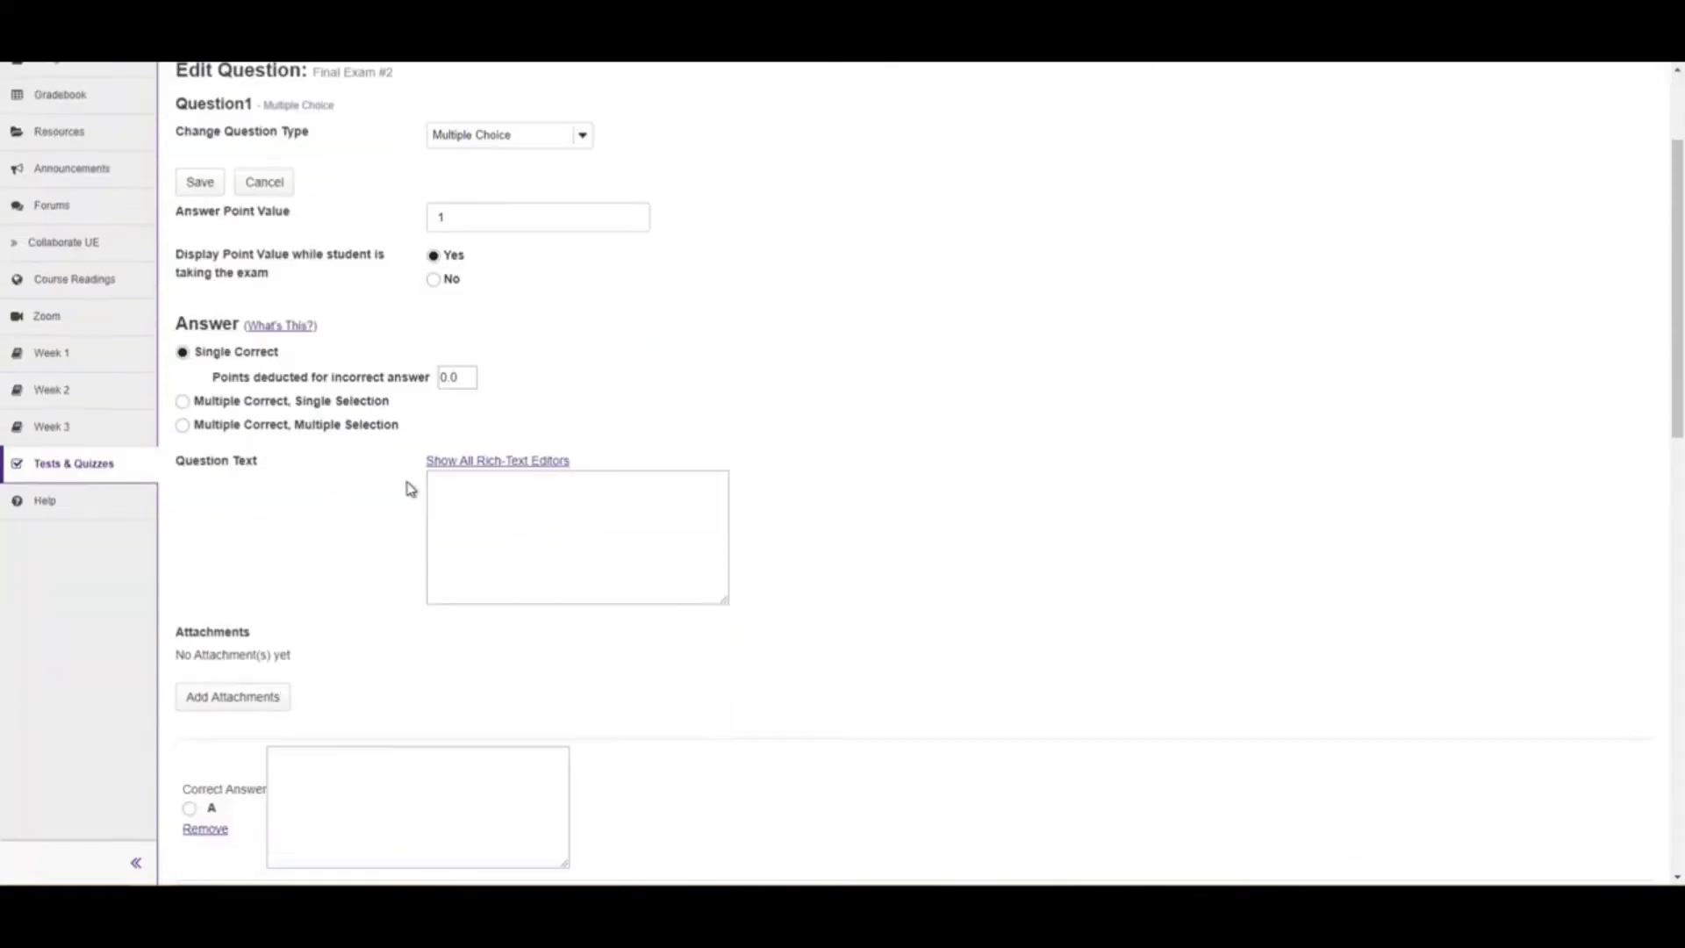
scroll(410, 489, "down", 1)
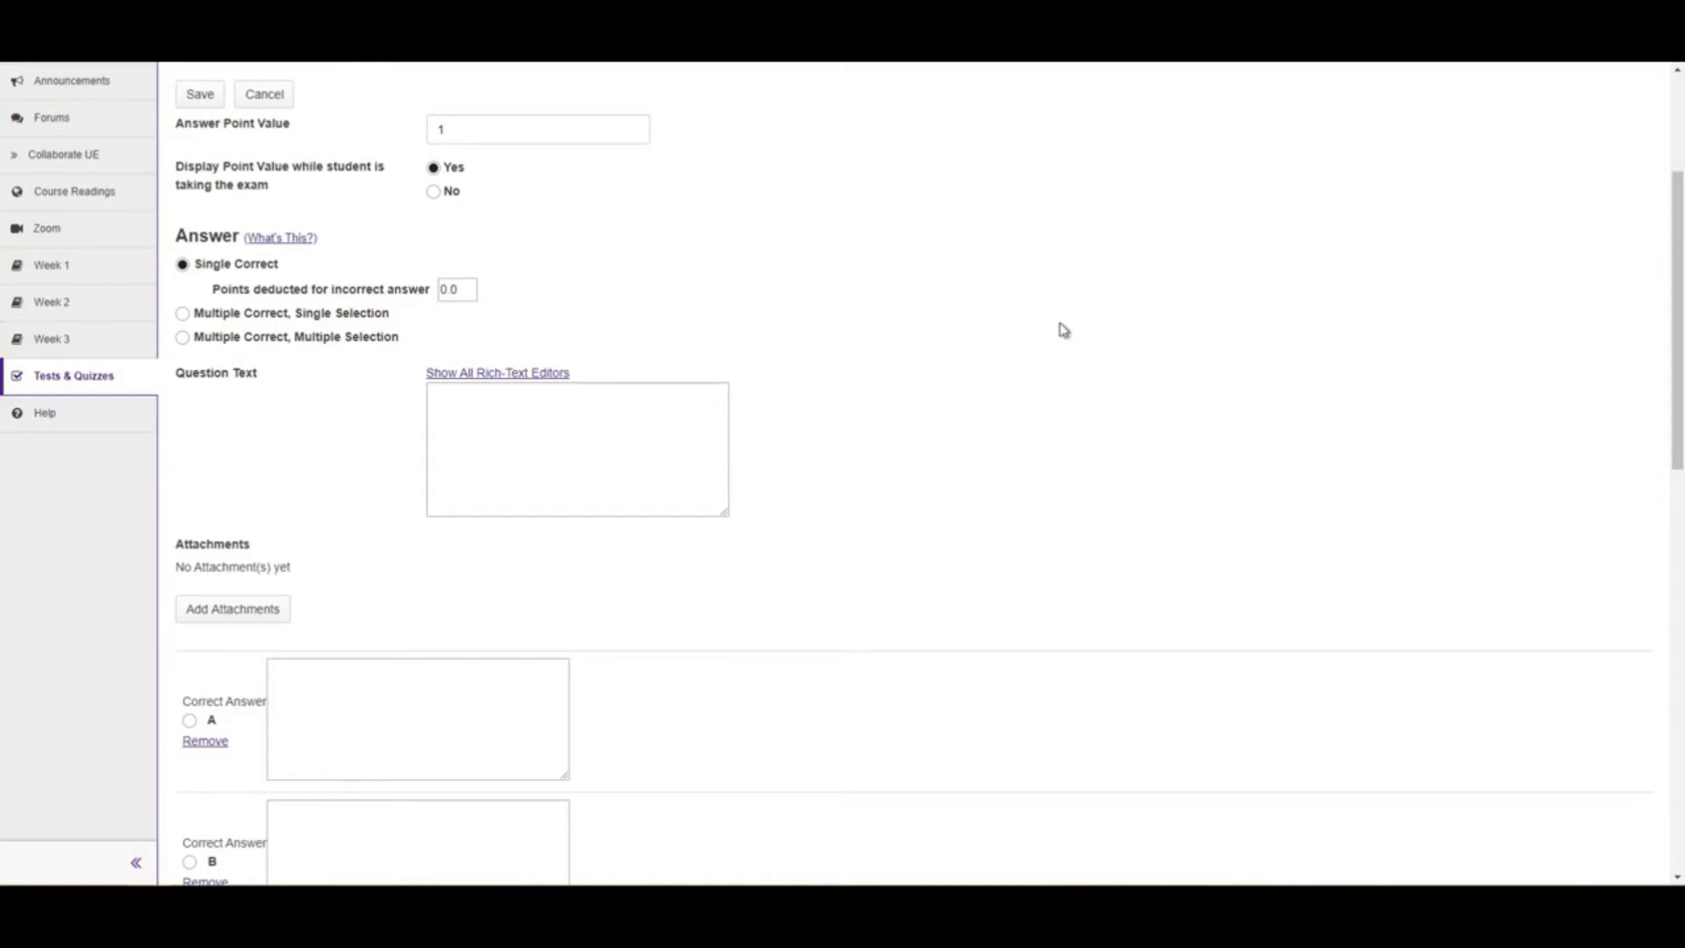
scroll(1062, 335, "down", 2)
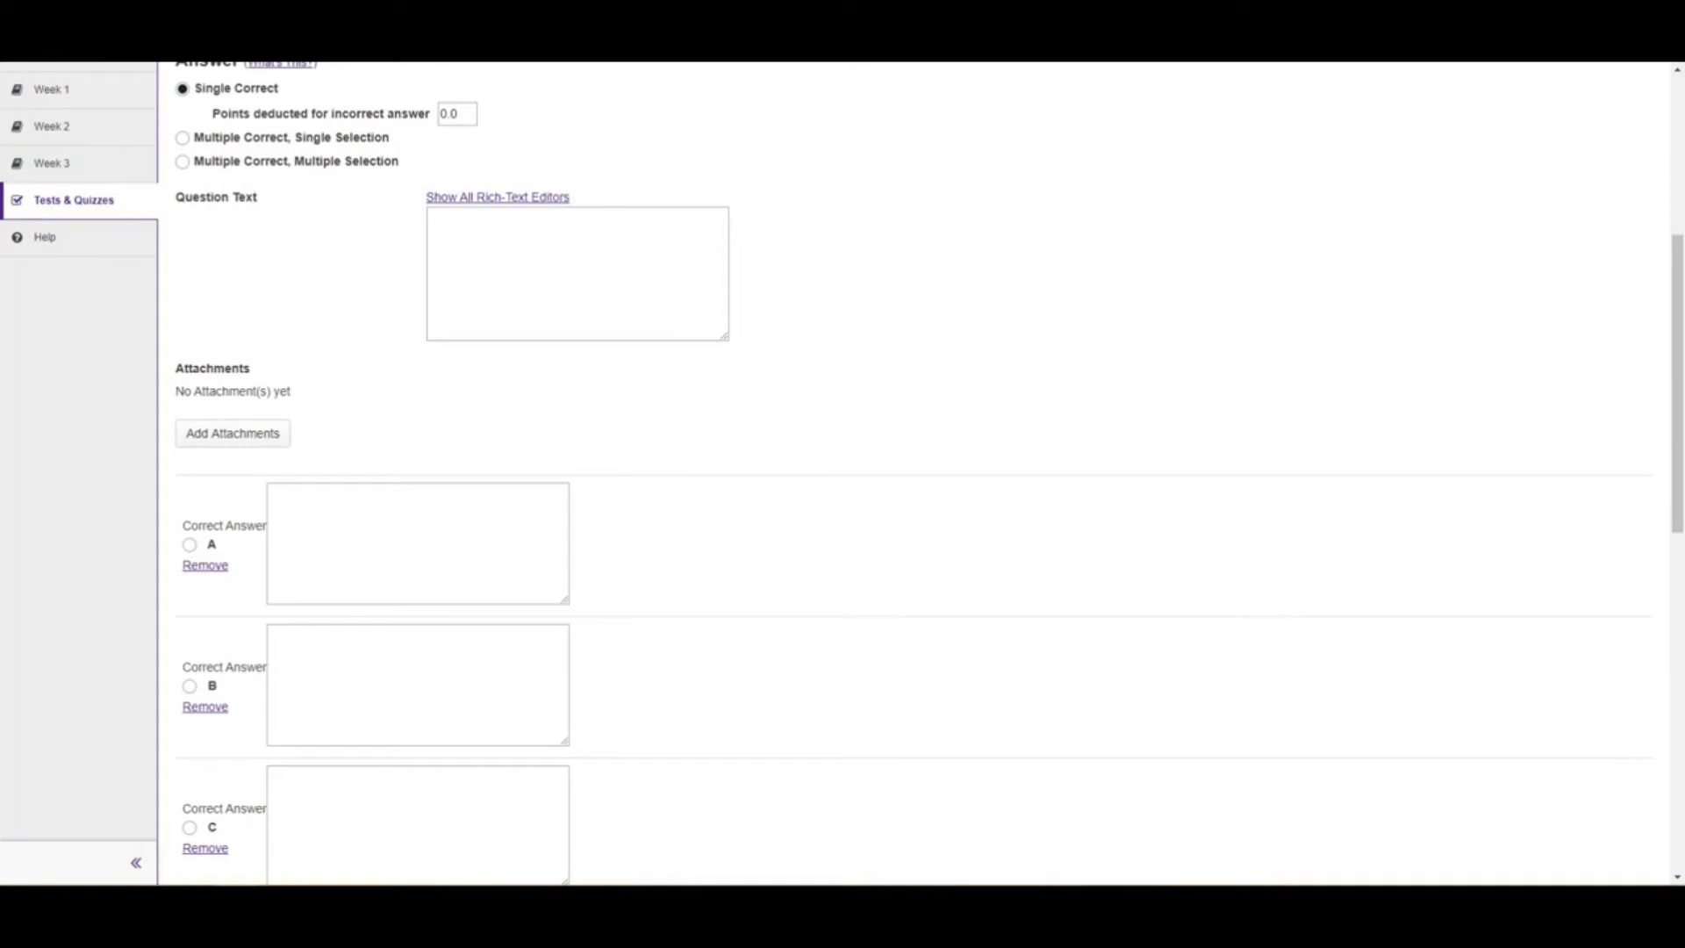
left_click(630, 252)
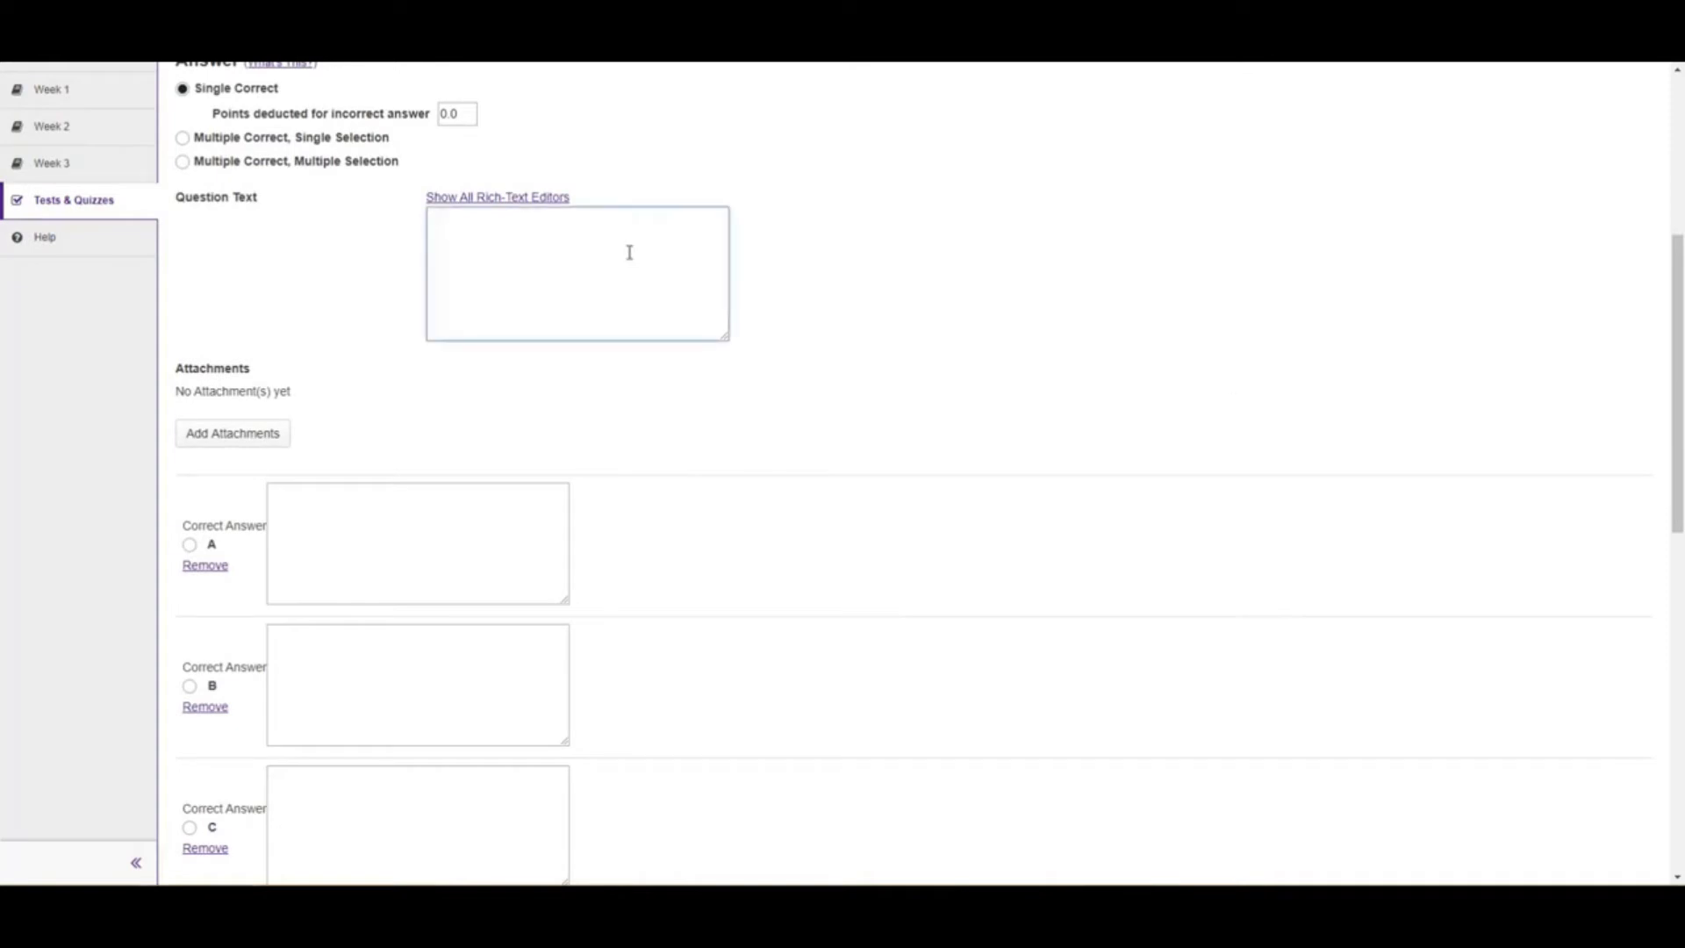
type("Wh")
type("o shot first?")
left_click(841, 287)
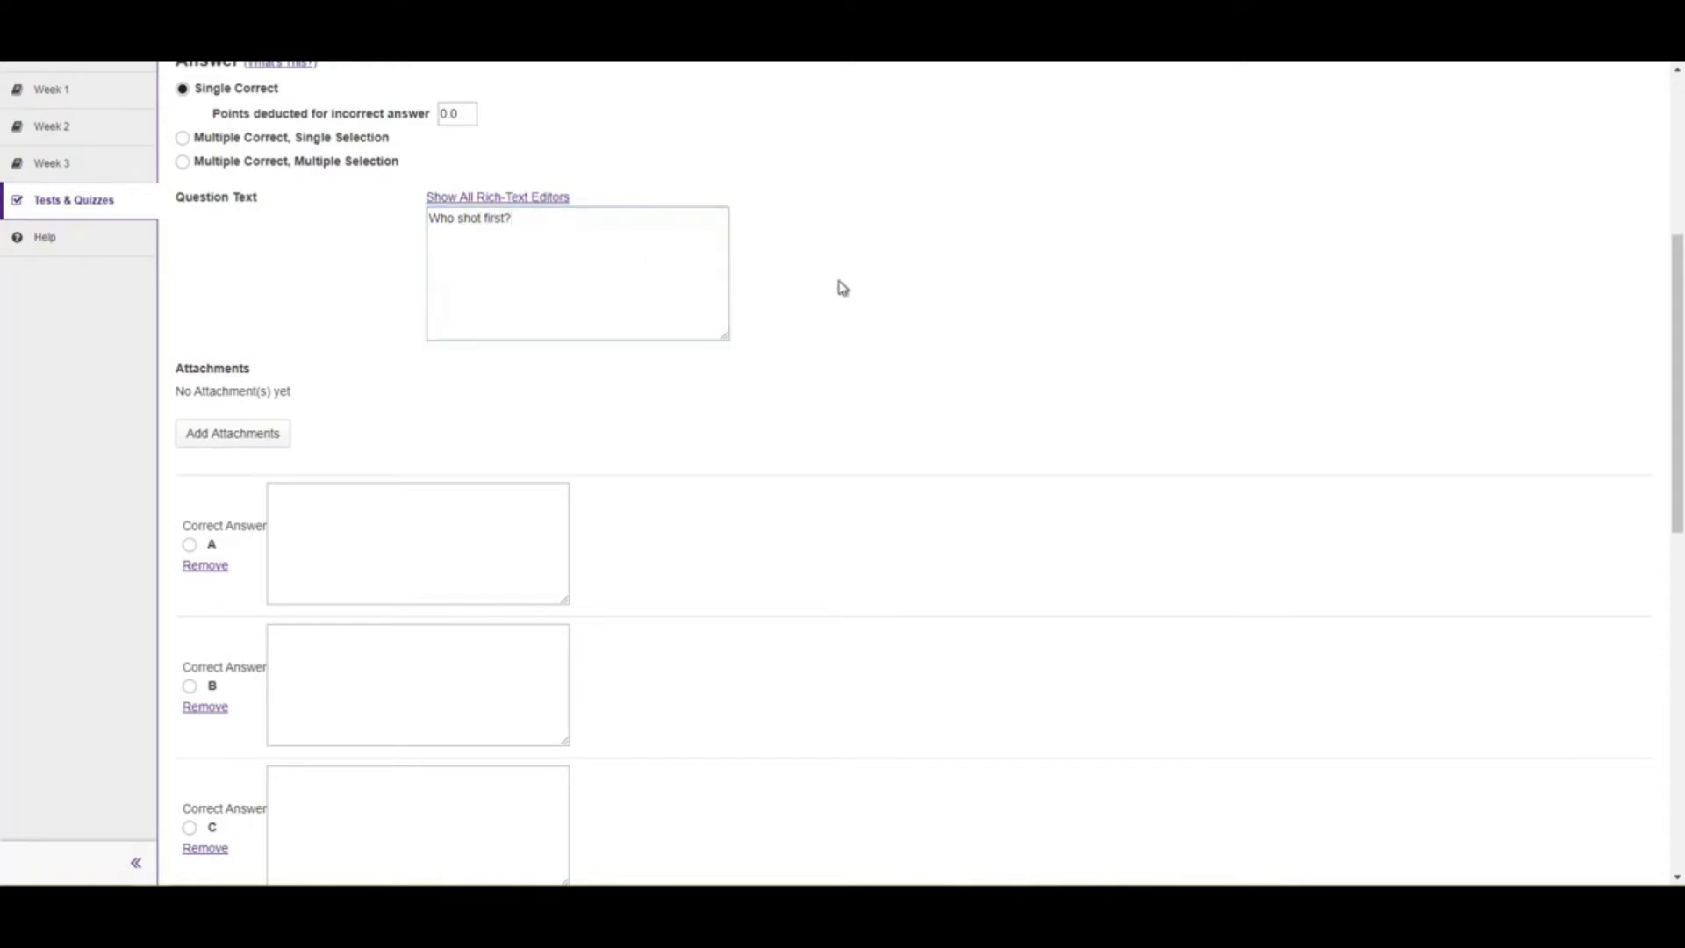
Fill in the answer choices: A "Han.", B "Luke.", C "Jabba." and D "Leia."
scroll(842, 287, "down", 2)
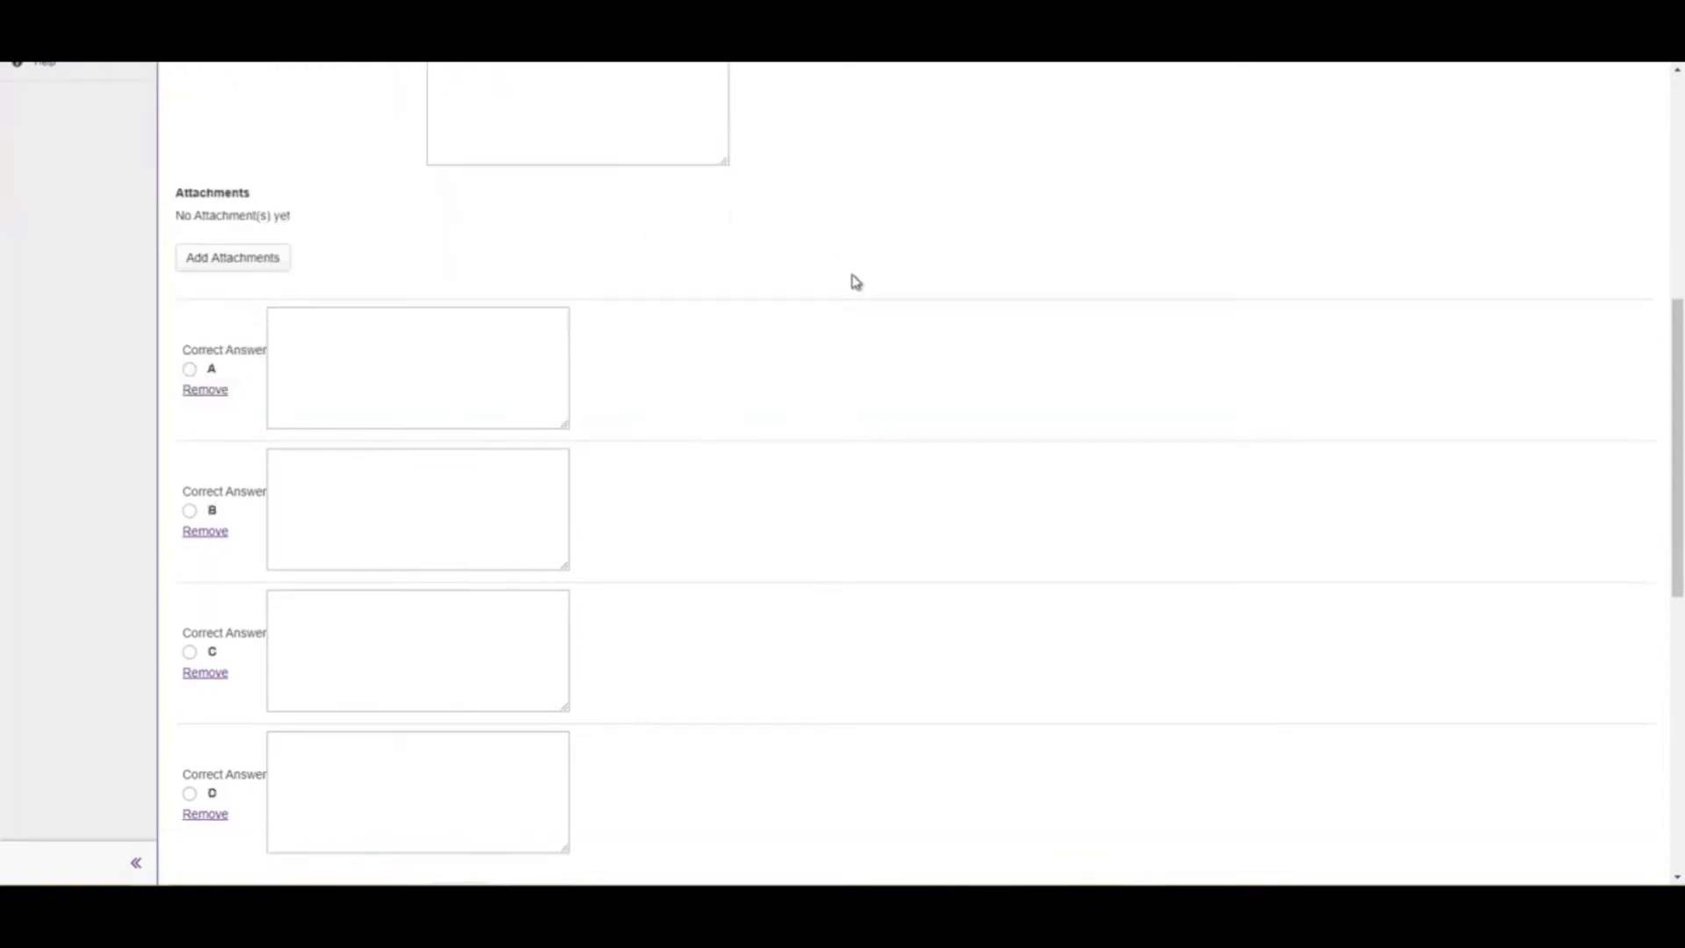
scroll(858, 282, "down", 1)
scroll(858, 283, "down", 1)
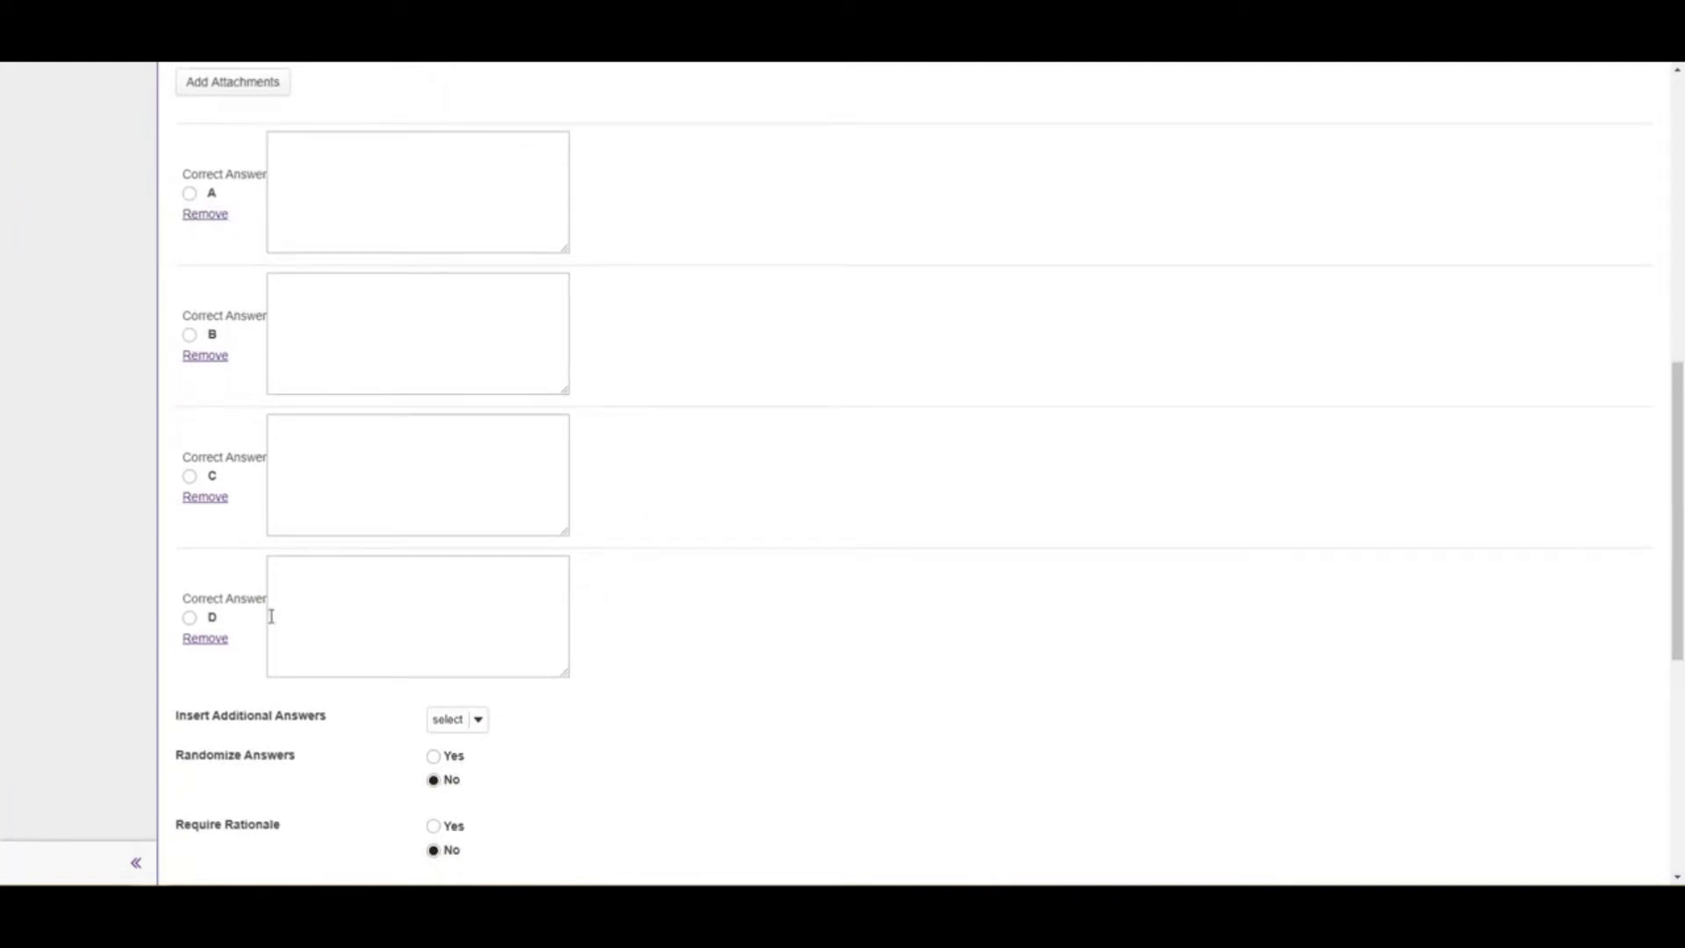
left_click(409, 219)
type("Han.")
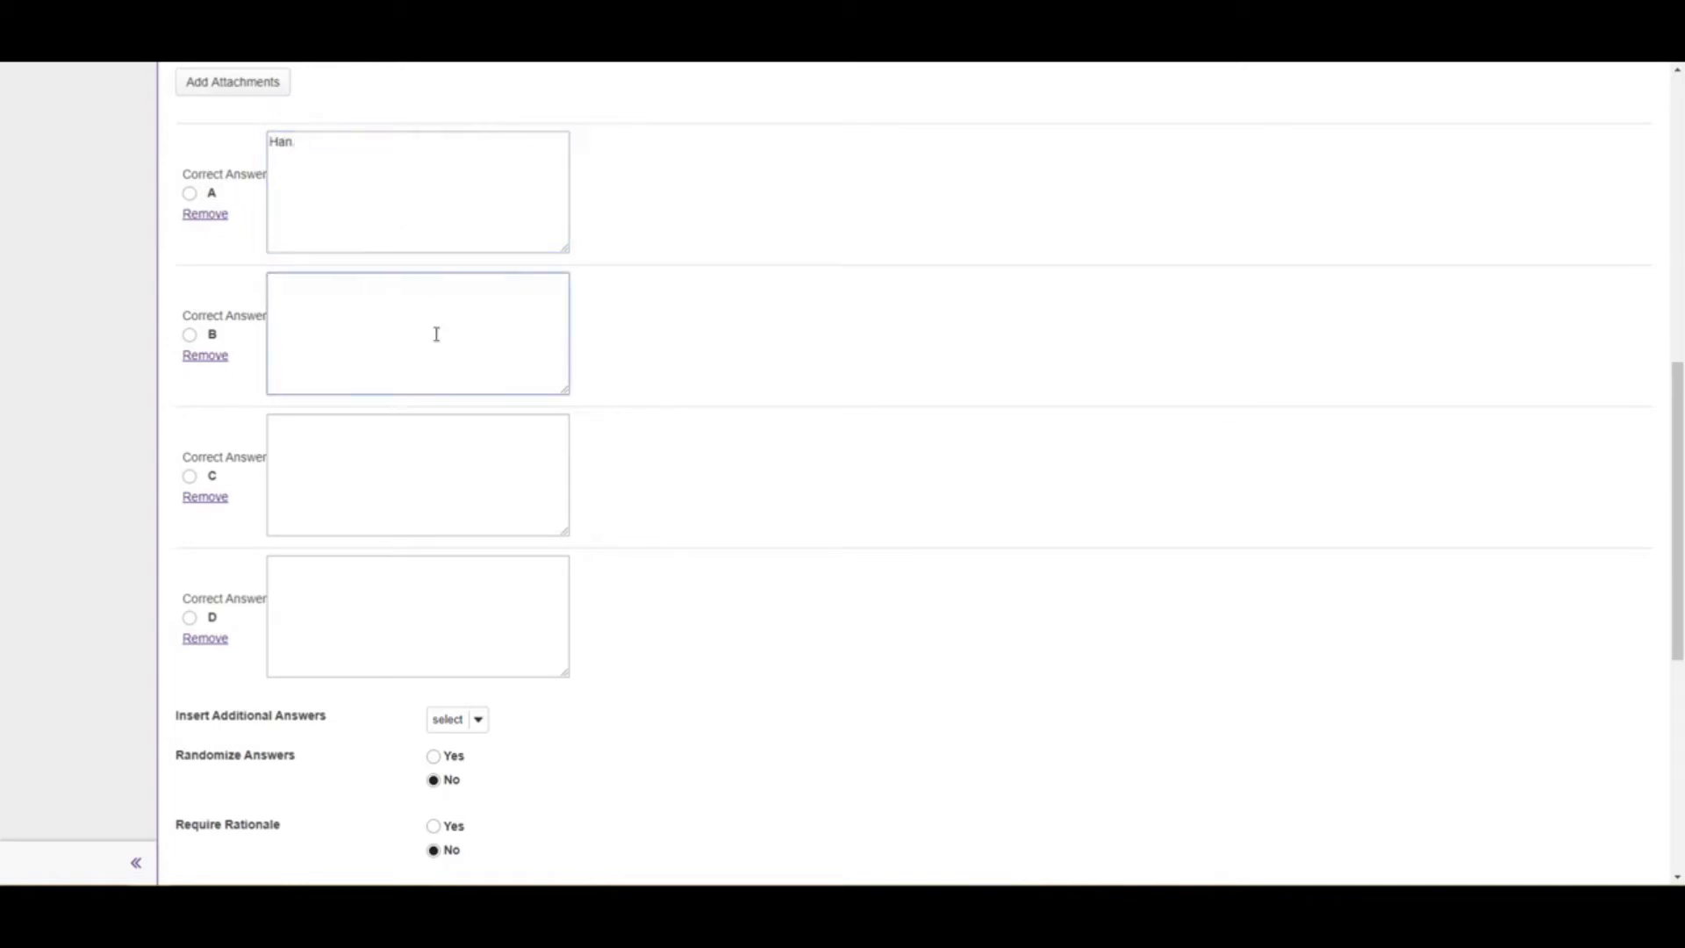
type("Lukje")
left_click(438, 454)
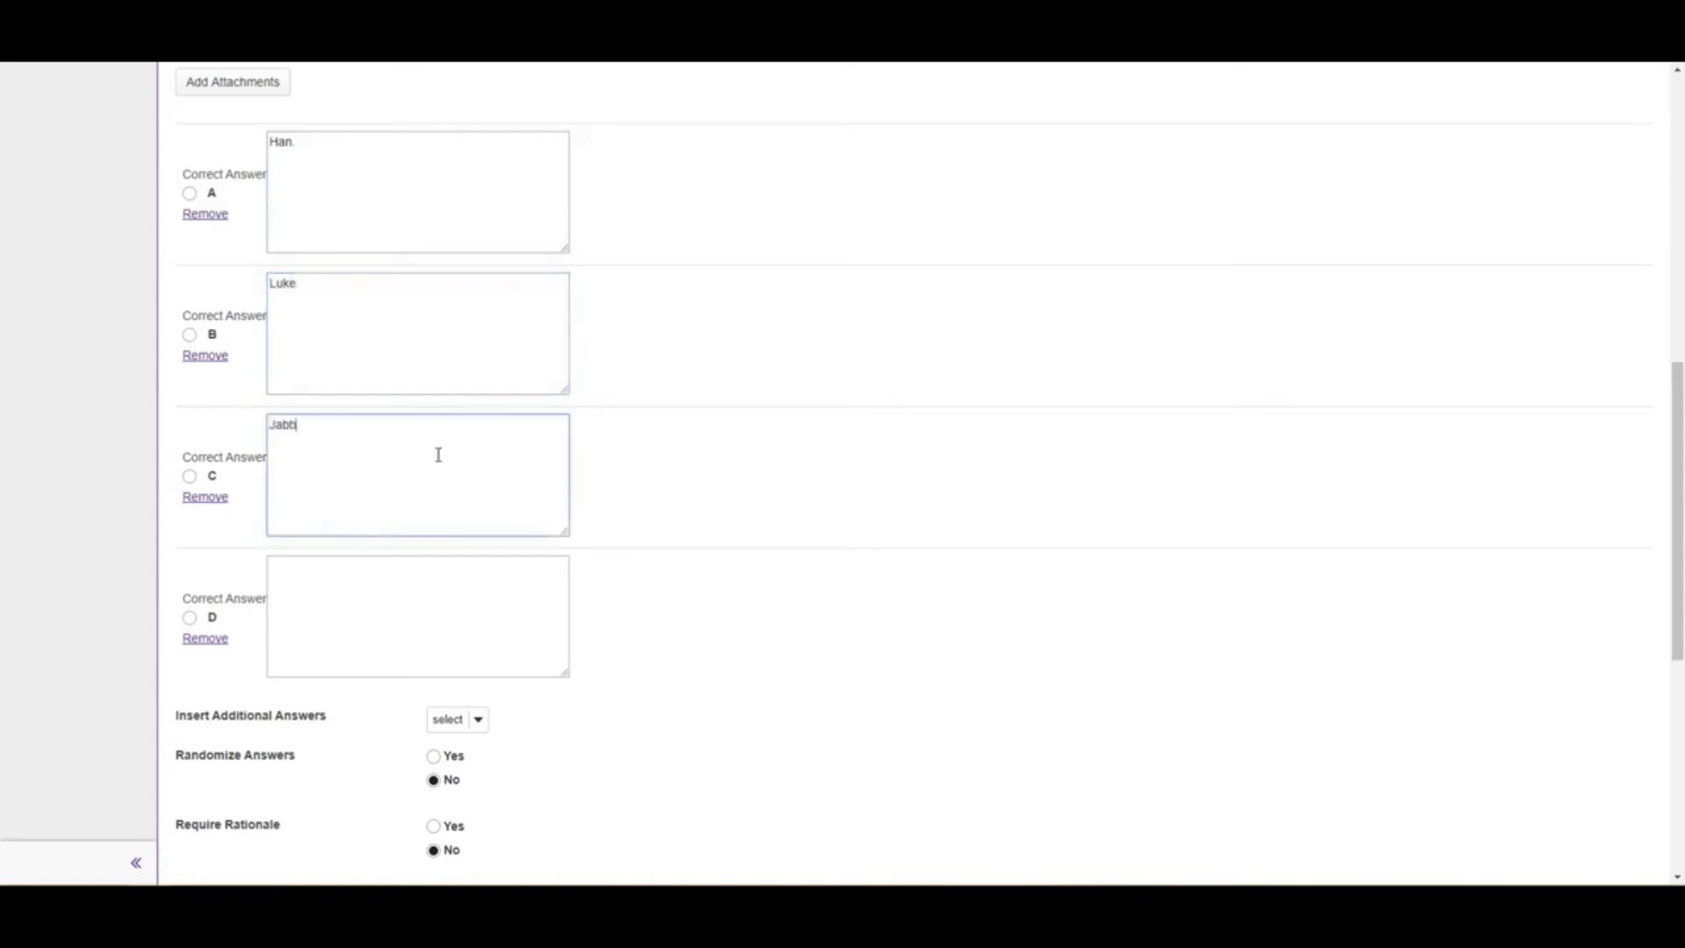
left_click(408, 570)
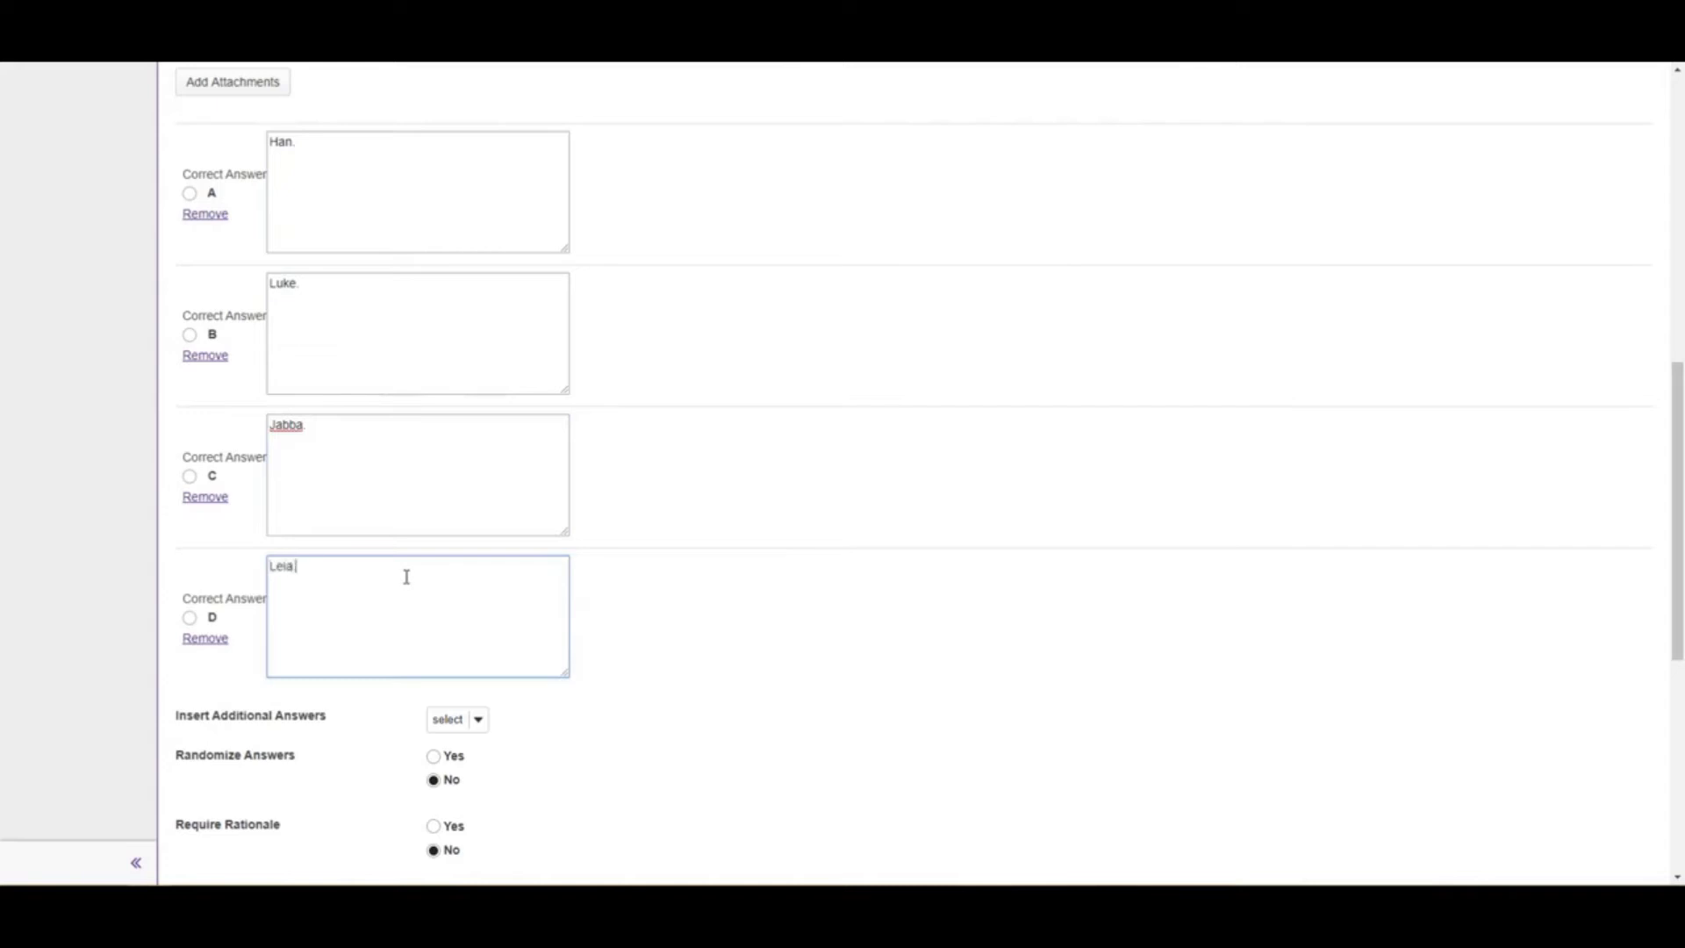
Mark choice A as the correct answer and replace the text of choice D with "Greedo"
left_click(190, 194)
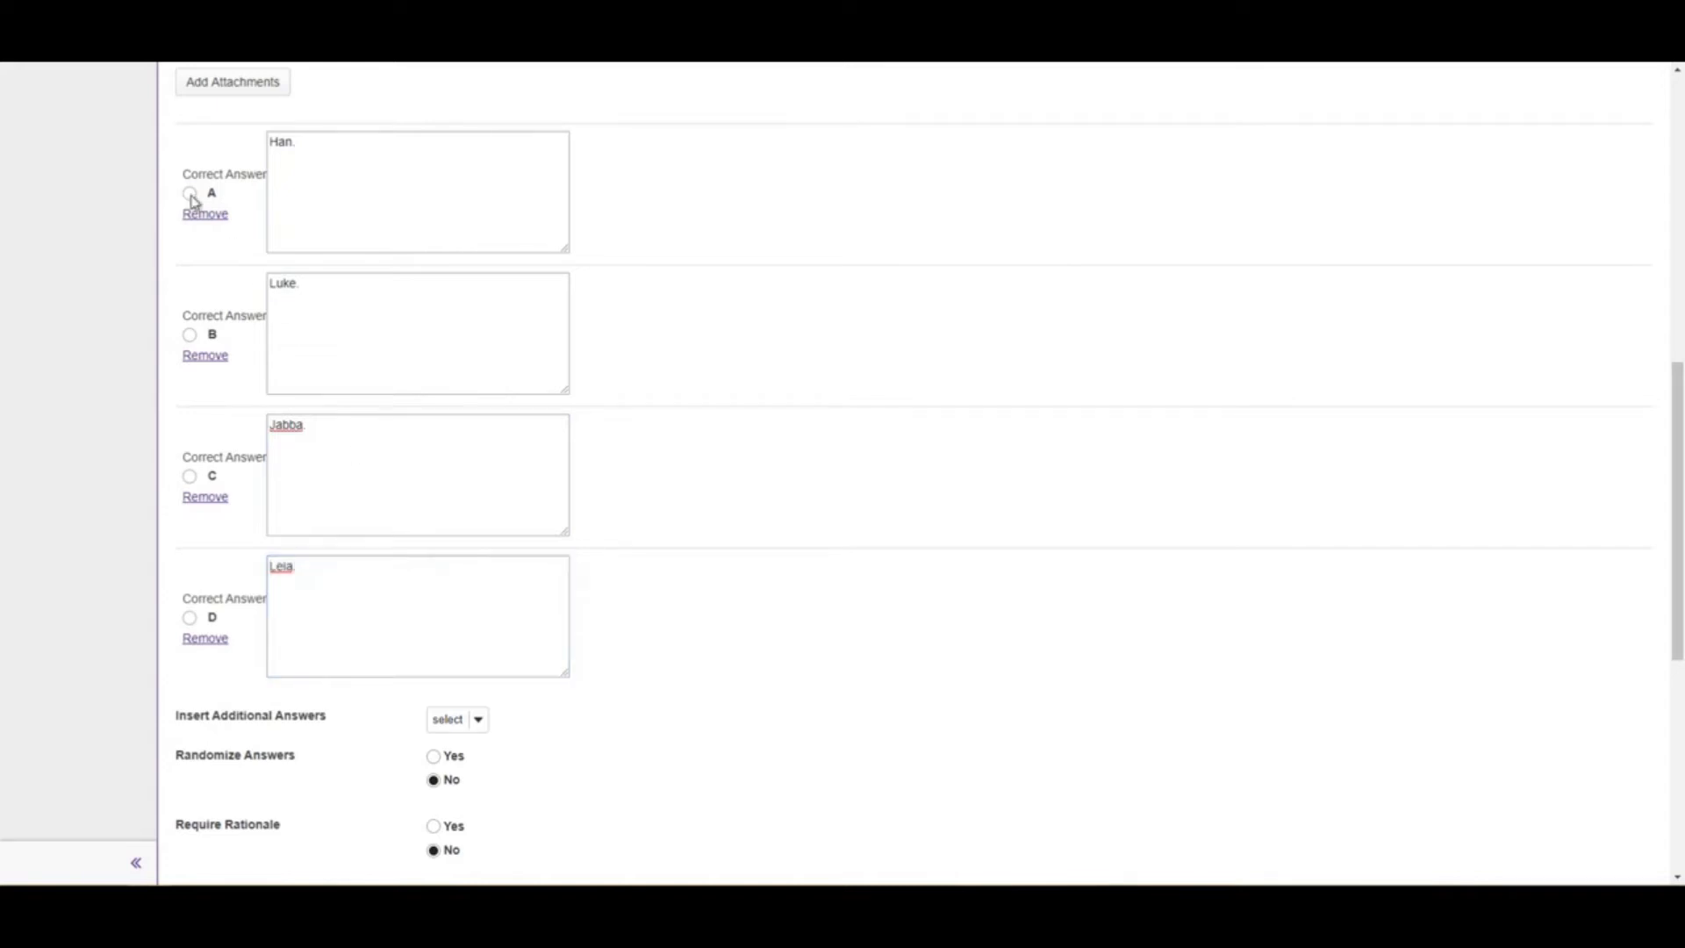
left_click_drag(338, 576, 190, 571)
type("G")
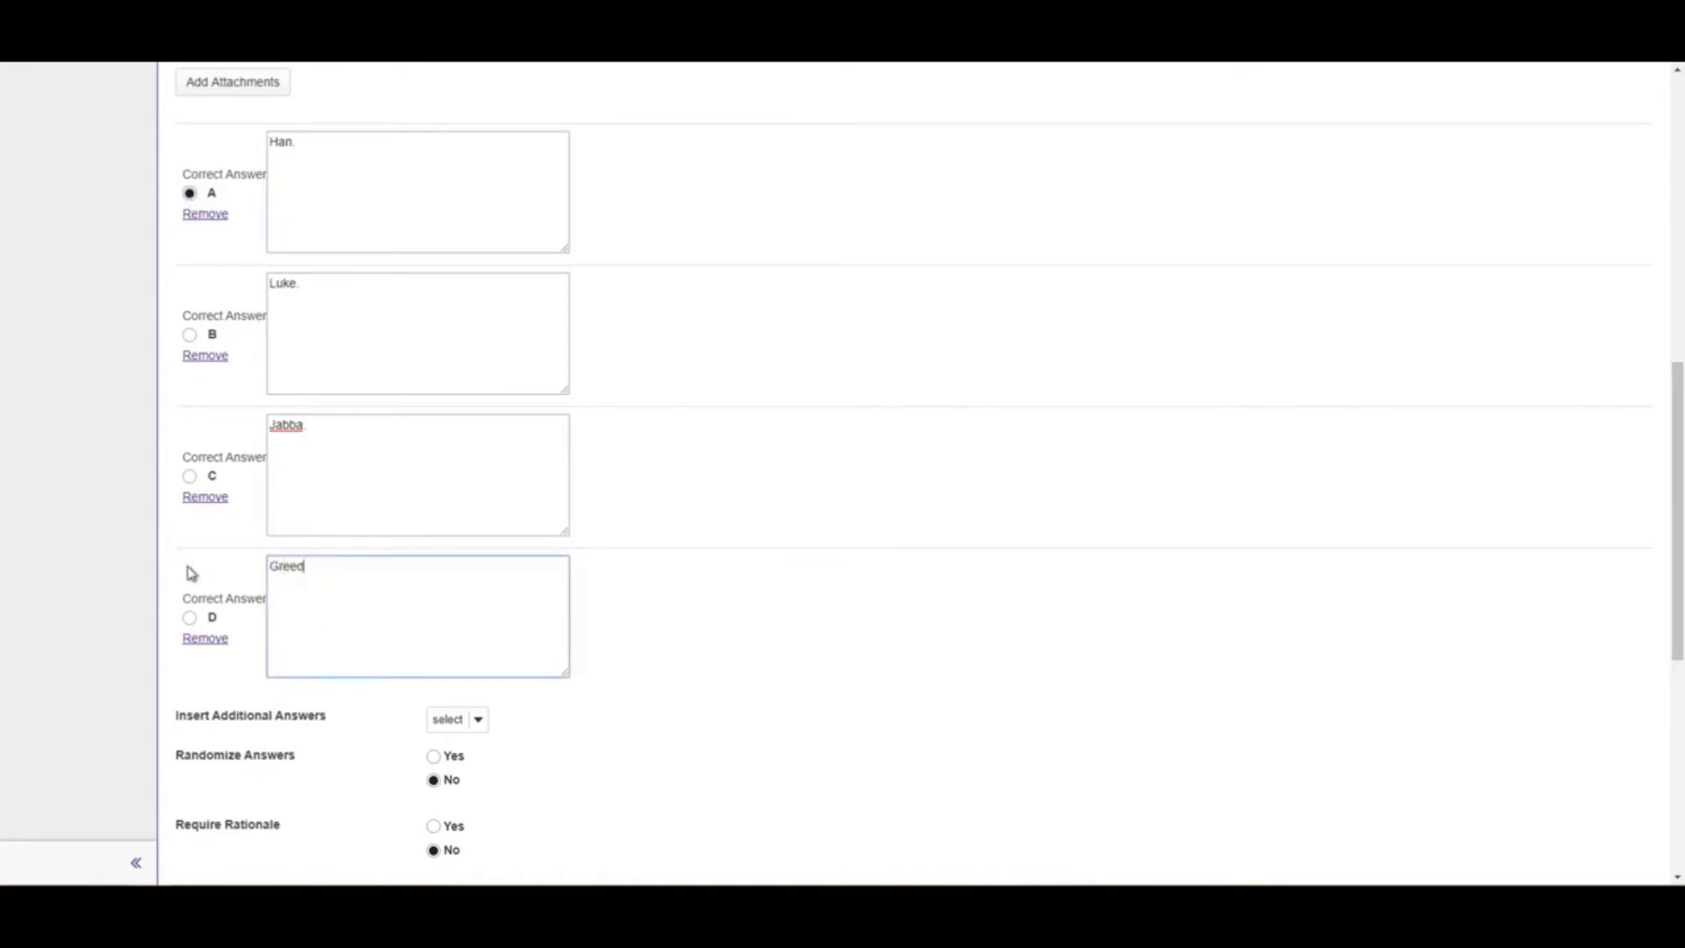
type("reedo")
left_click(851, 487)
Examine the options below the choices, including how many additional answers can be inserted
scroll(849, 500, "down", 2)
scroll(855, 502, "down", 3)
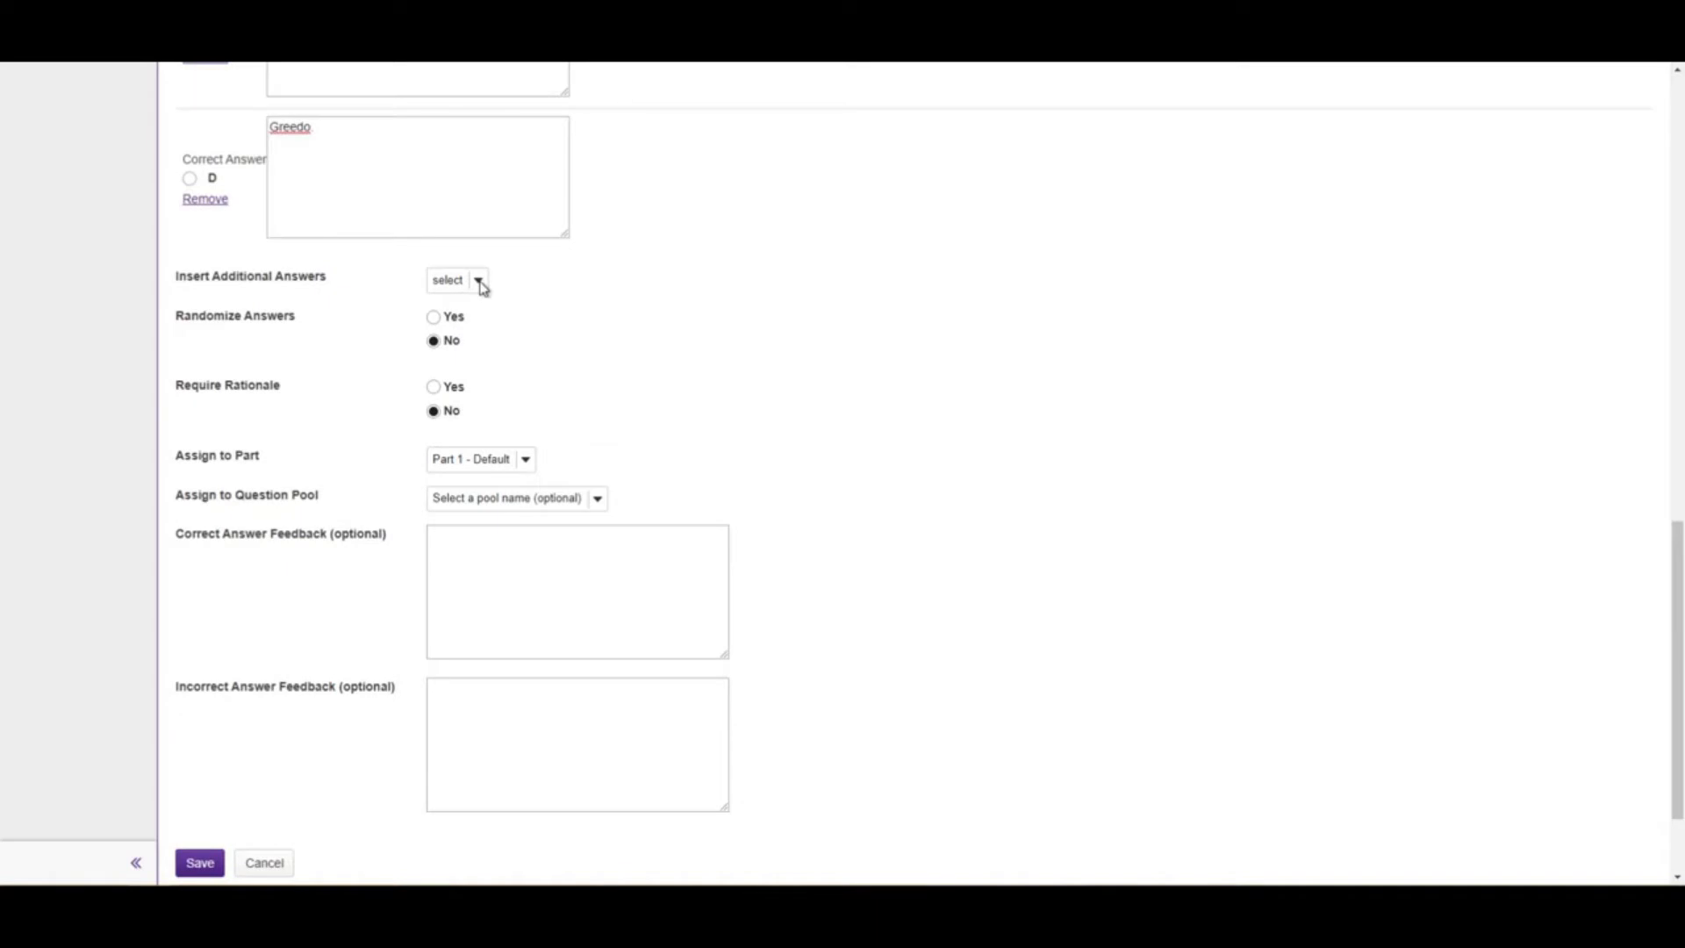
scroll(564, 321, "up", 6)
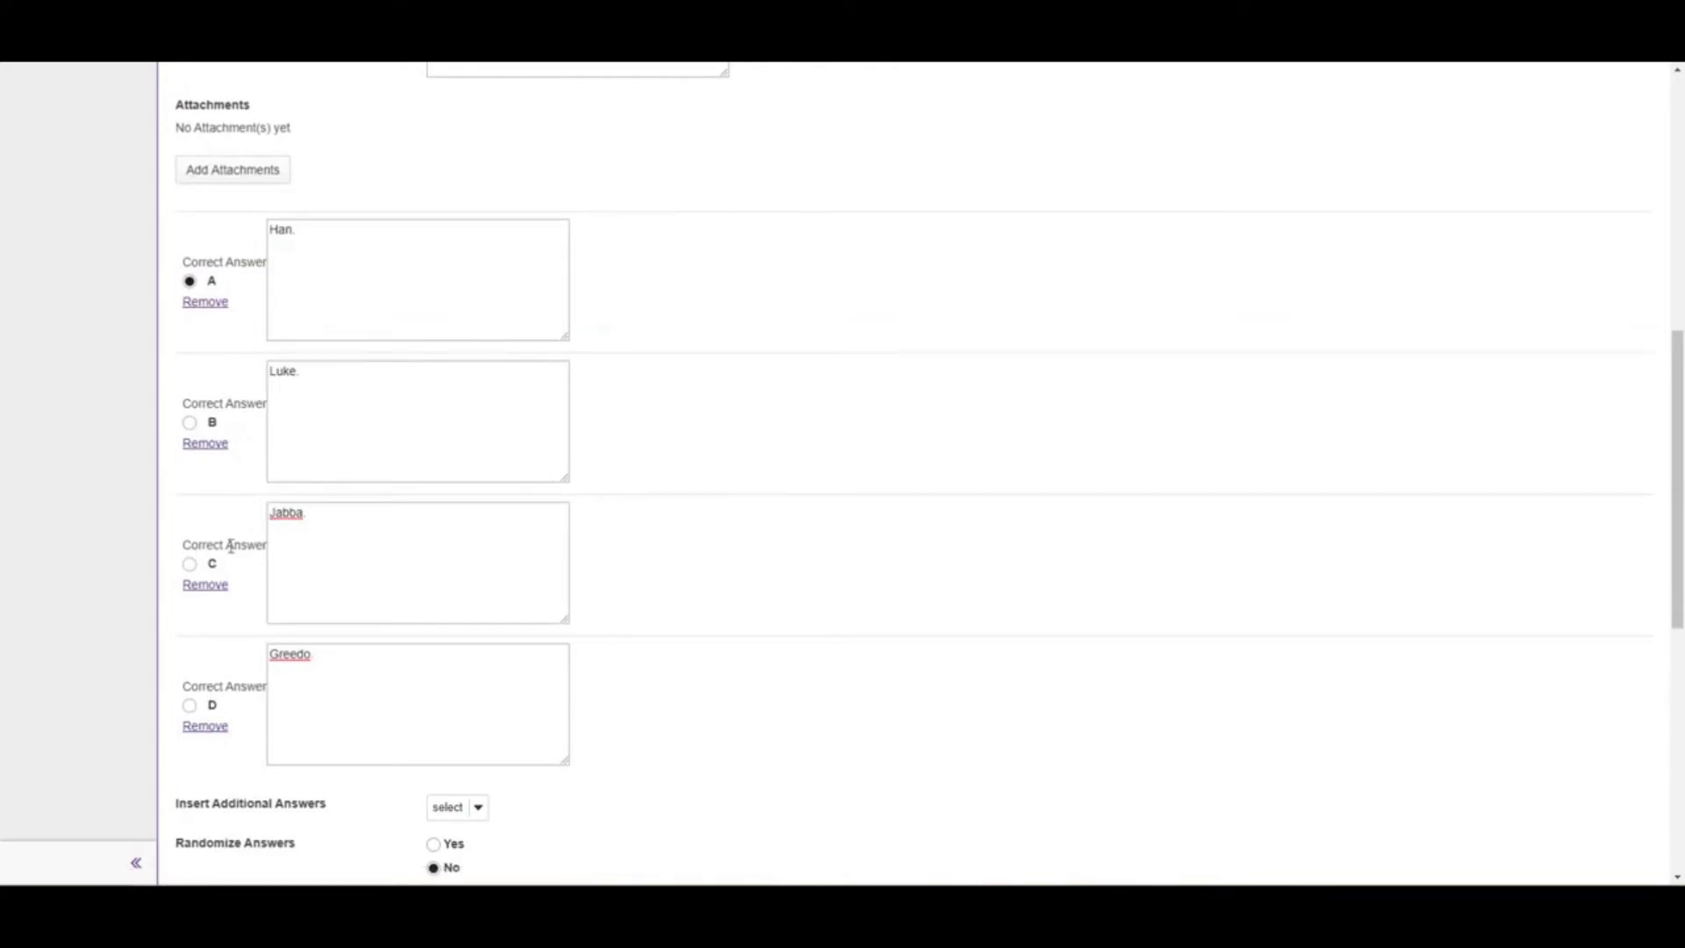
scroll(481, 610, "down", 3)
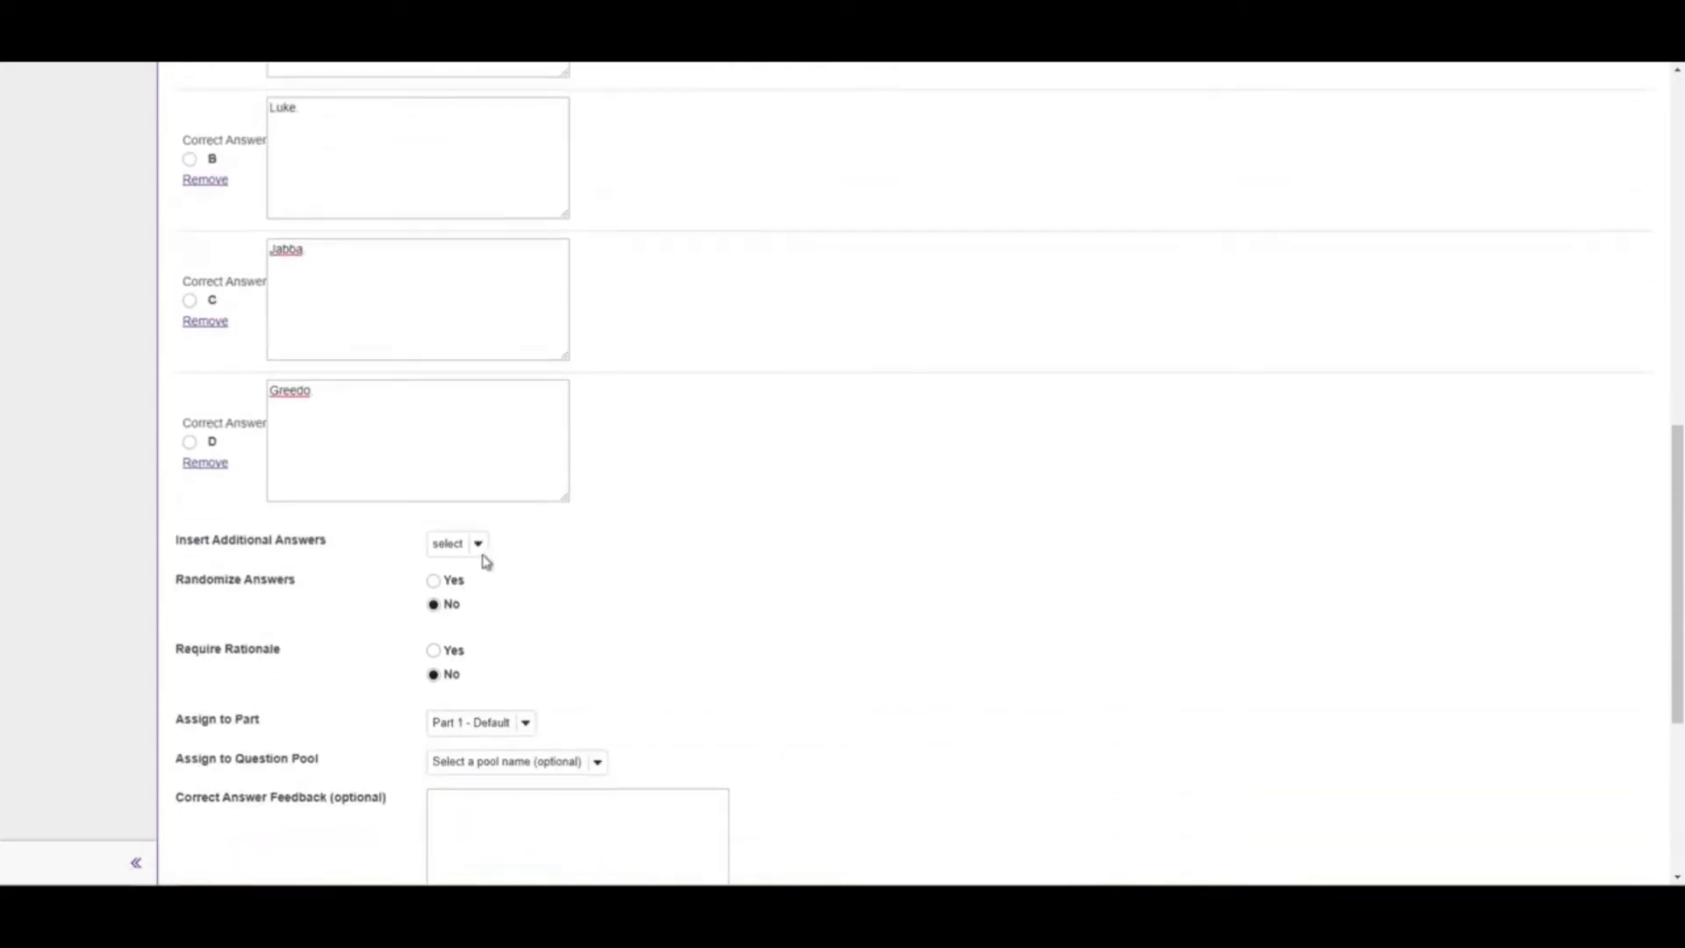
left_click(482, 551)
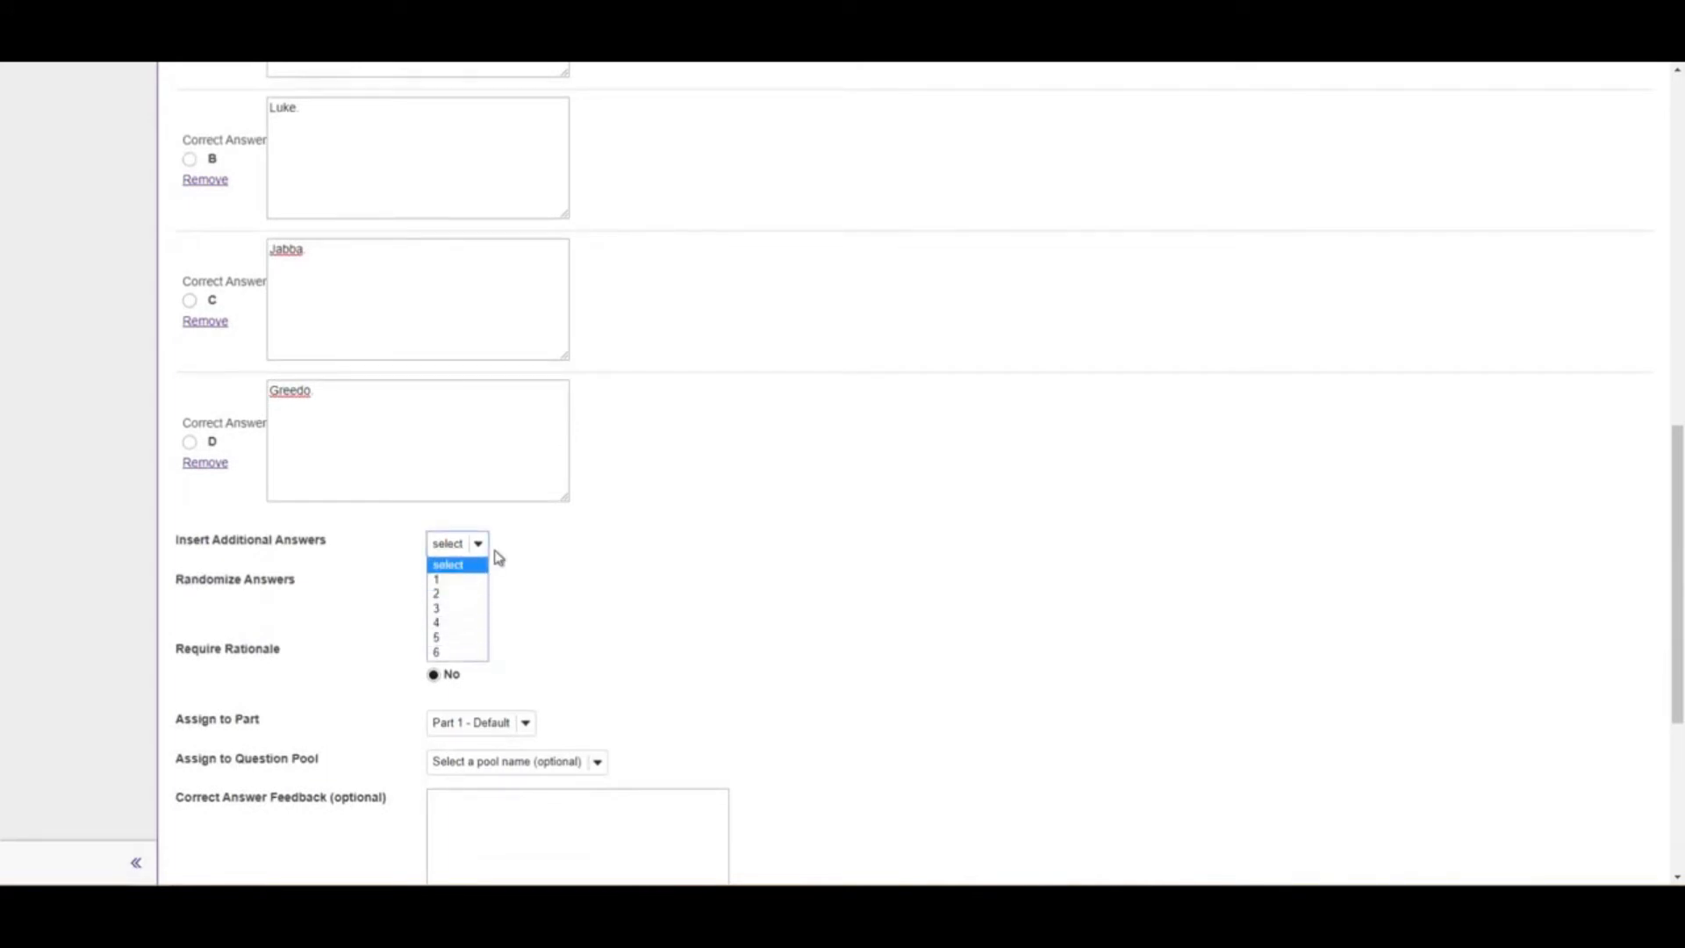
left_click(673, 475)
scroll(672, 475, "down", 2)
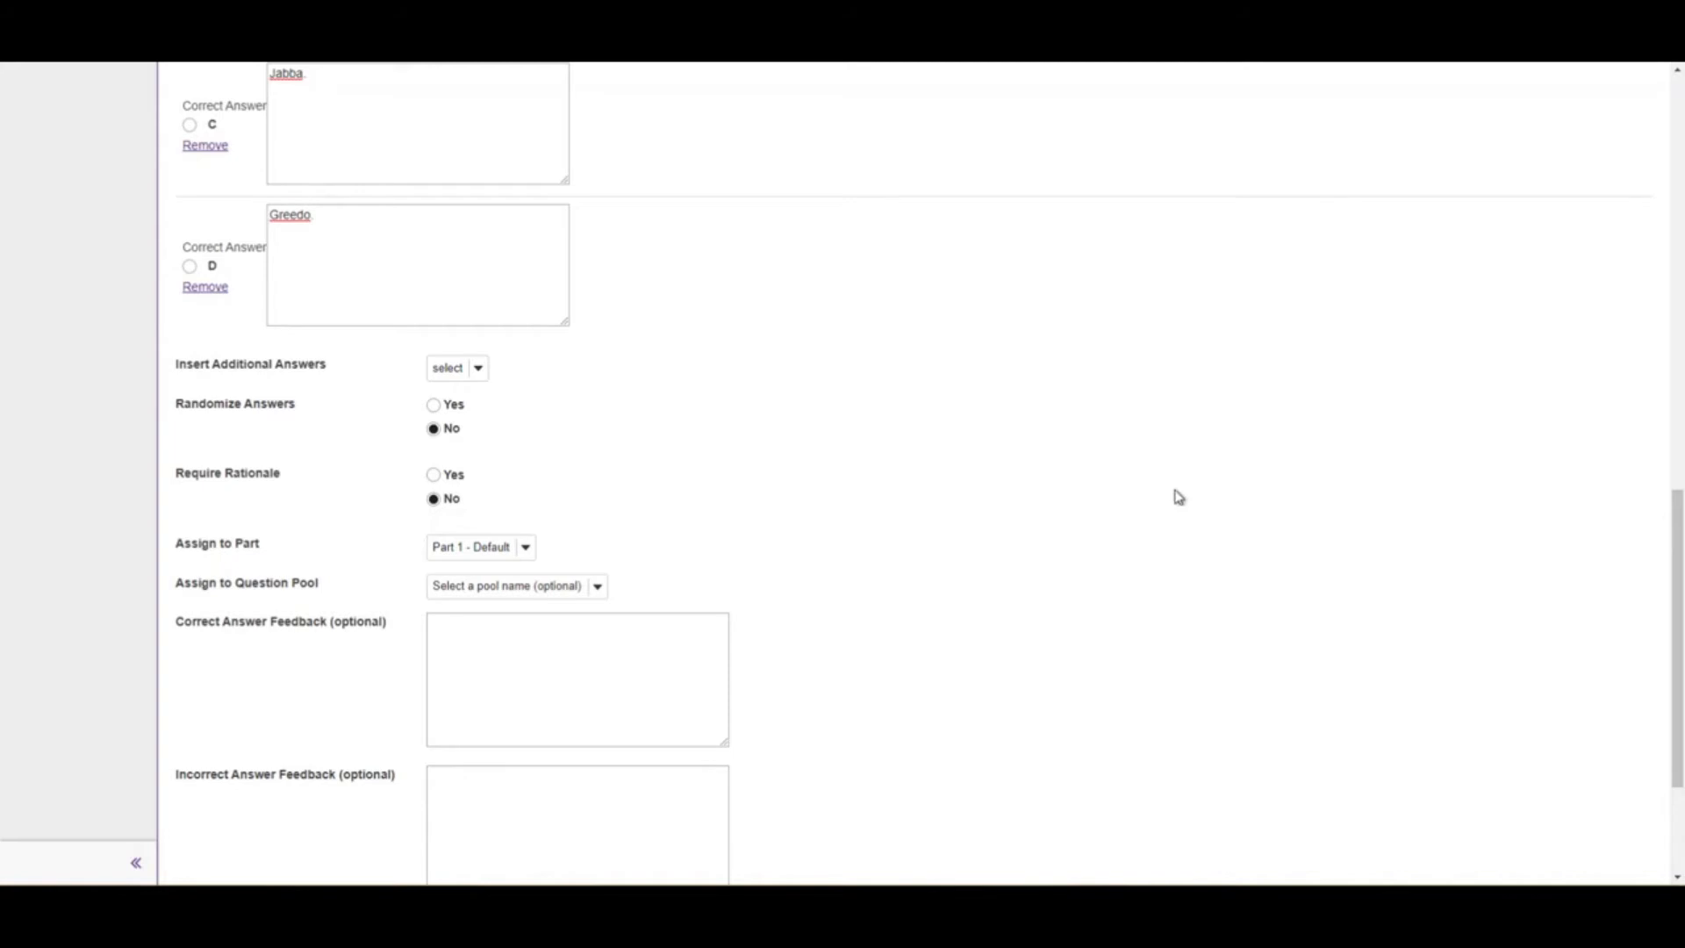
Check the parts available for assignment, keep the question in "Part 1 - Default" and save it
scroll(1181, 498, "down", 1)
scroll(1180, 500, "down", 3)
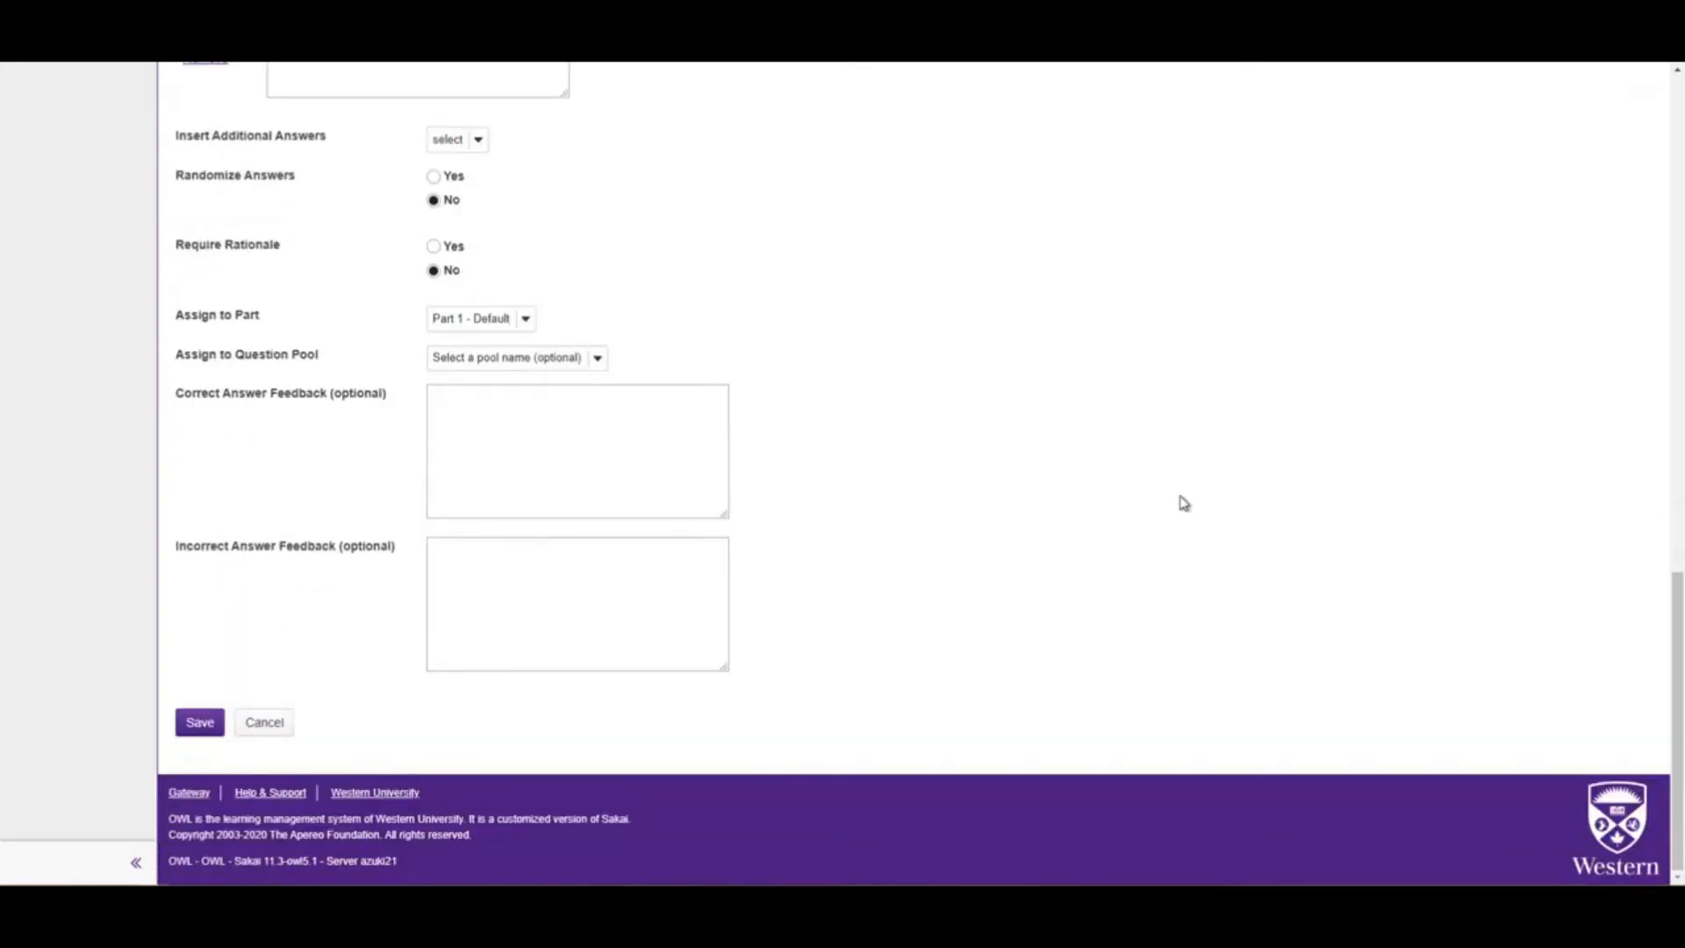
left_click(526, 320)
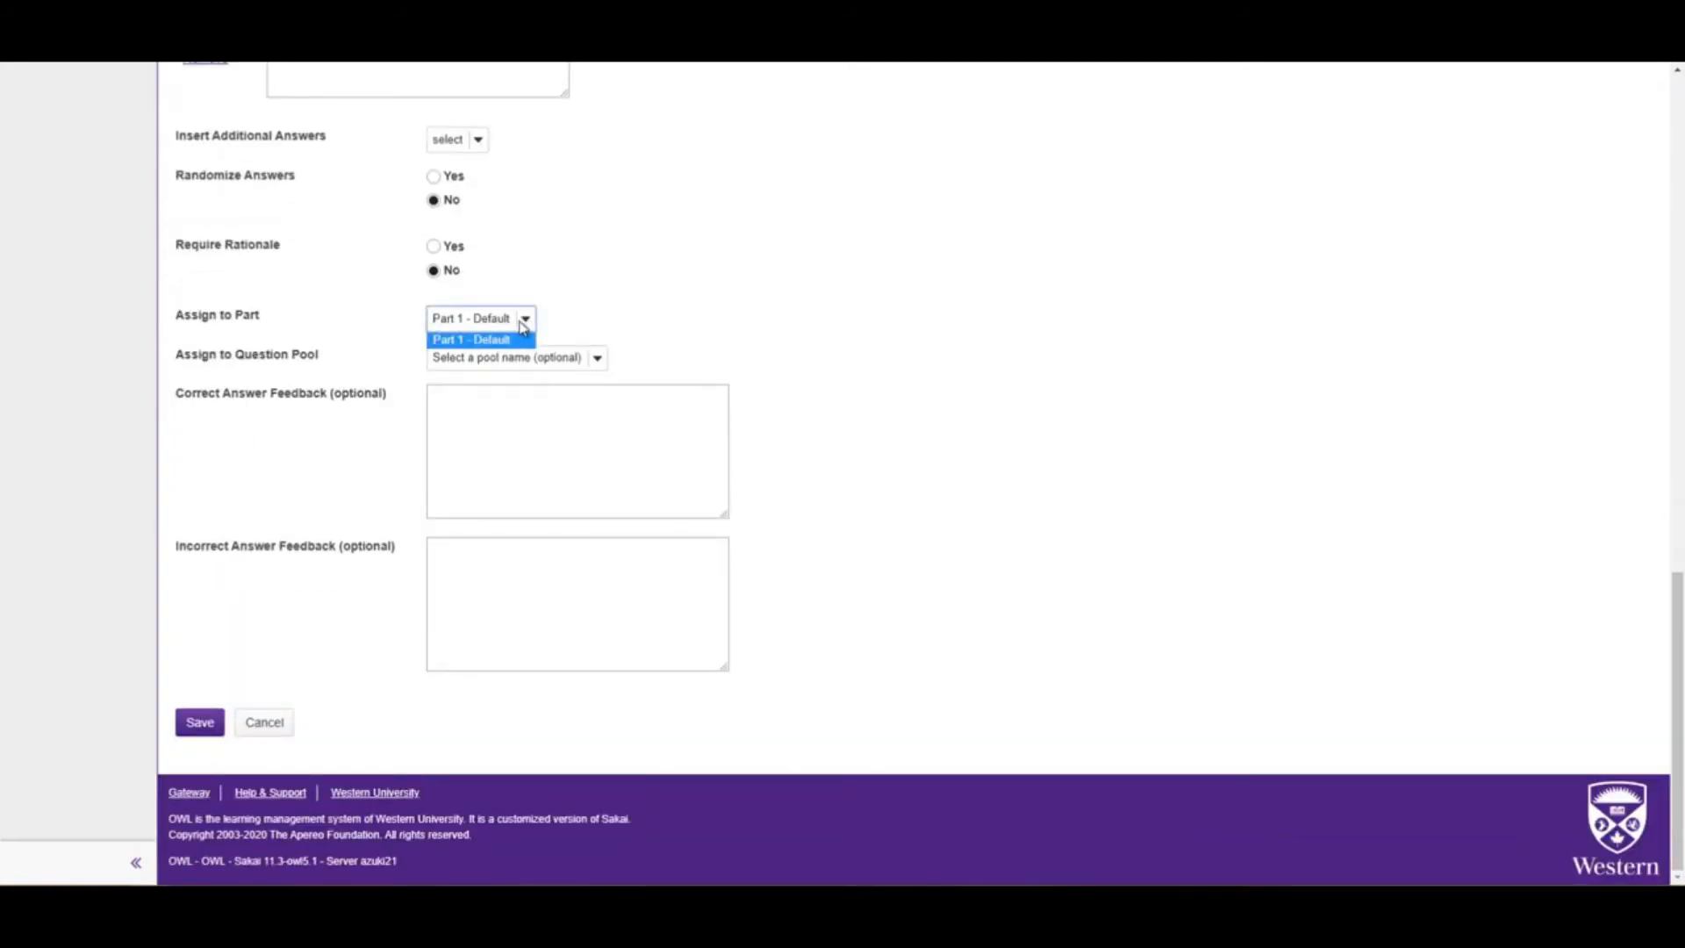
left_click(524, 323)
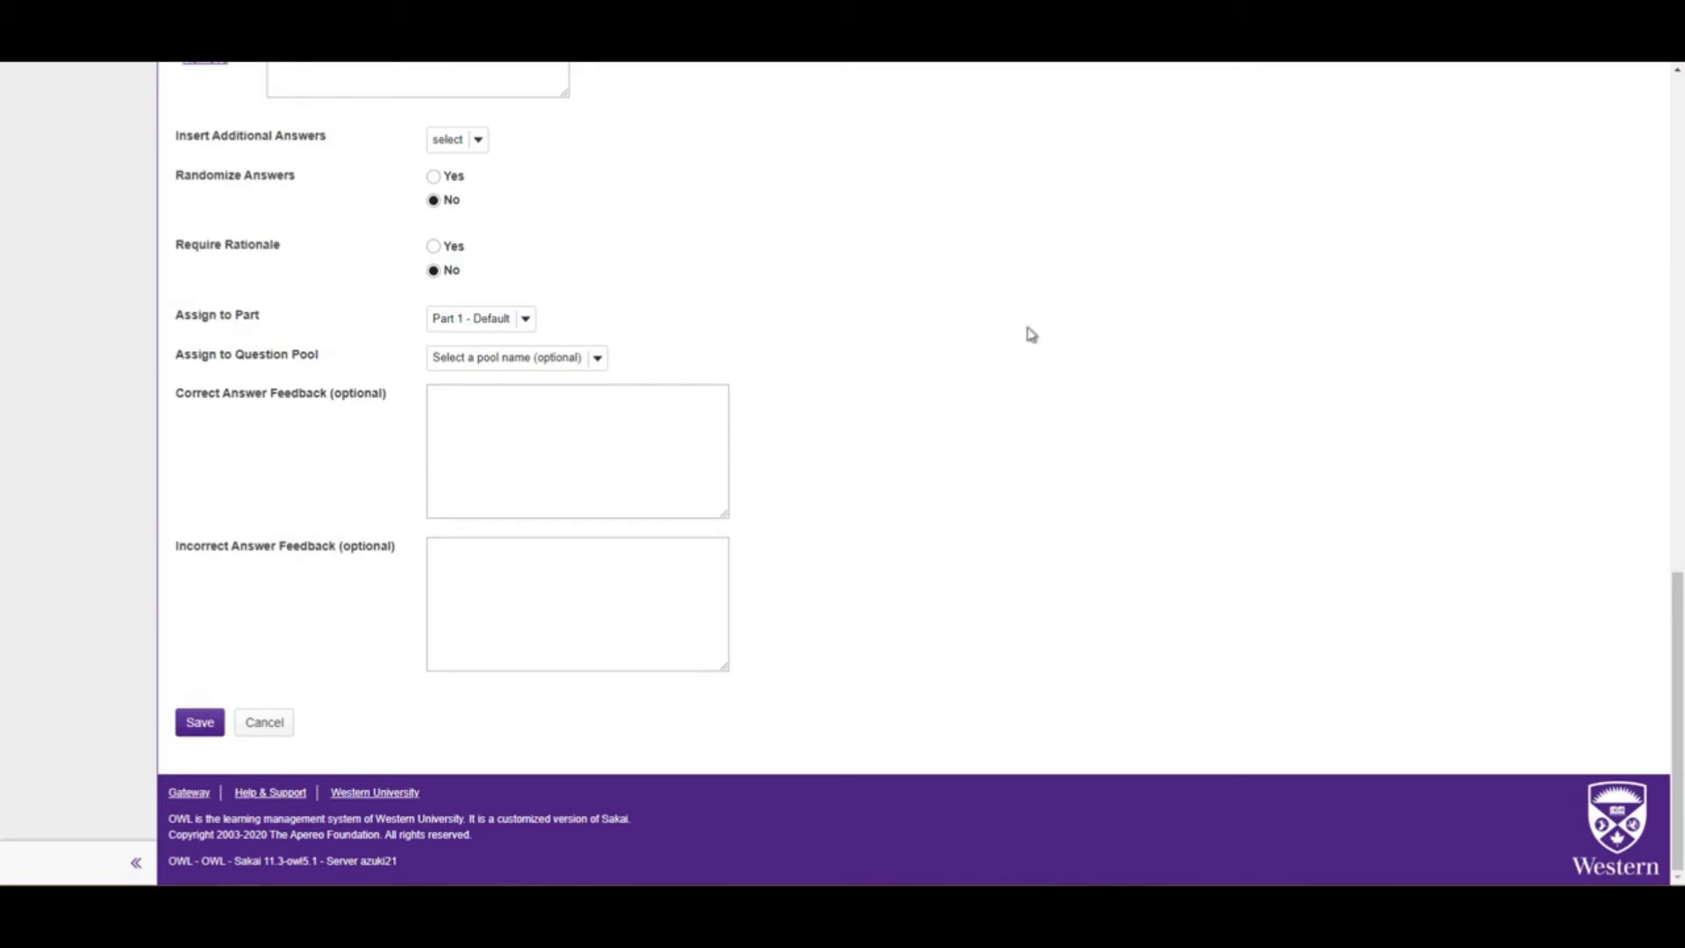
left_click(201, 729)
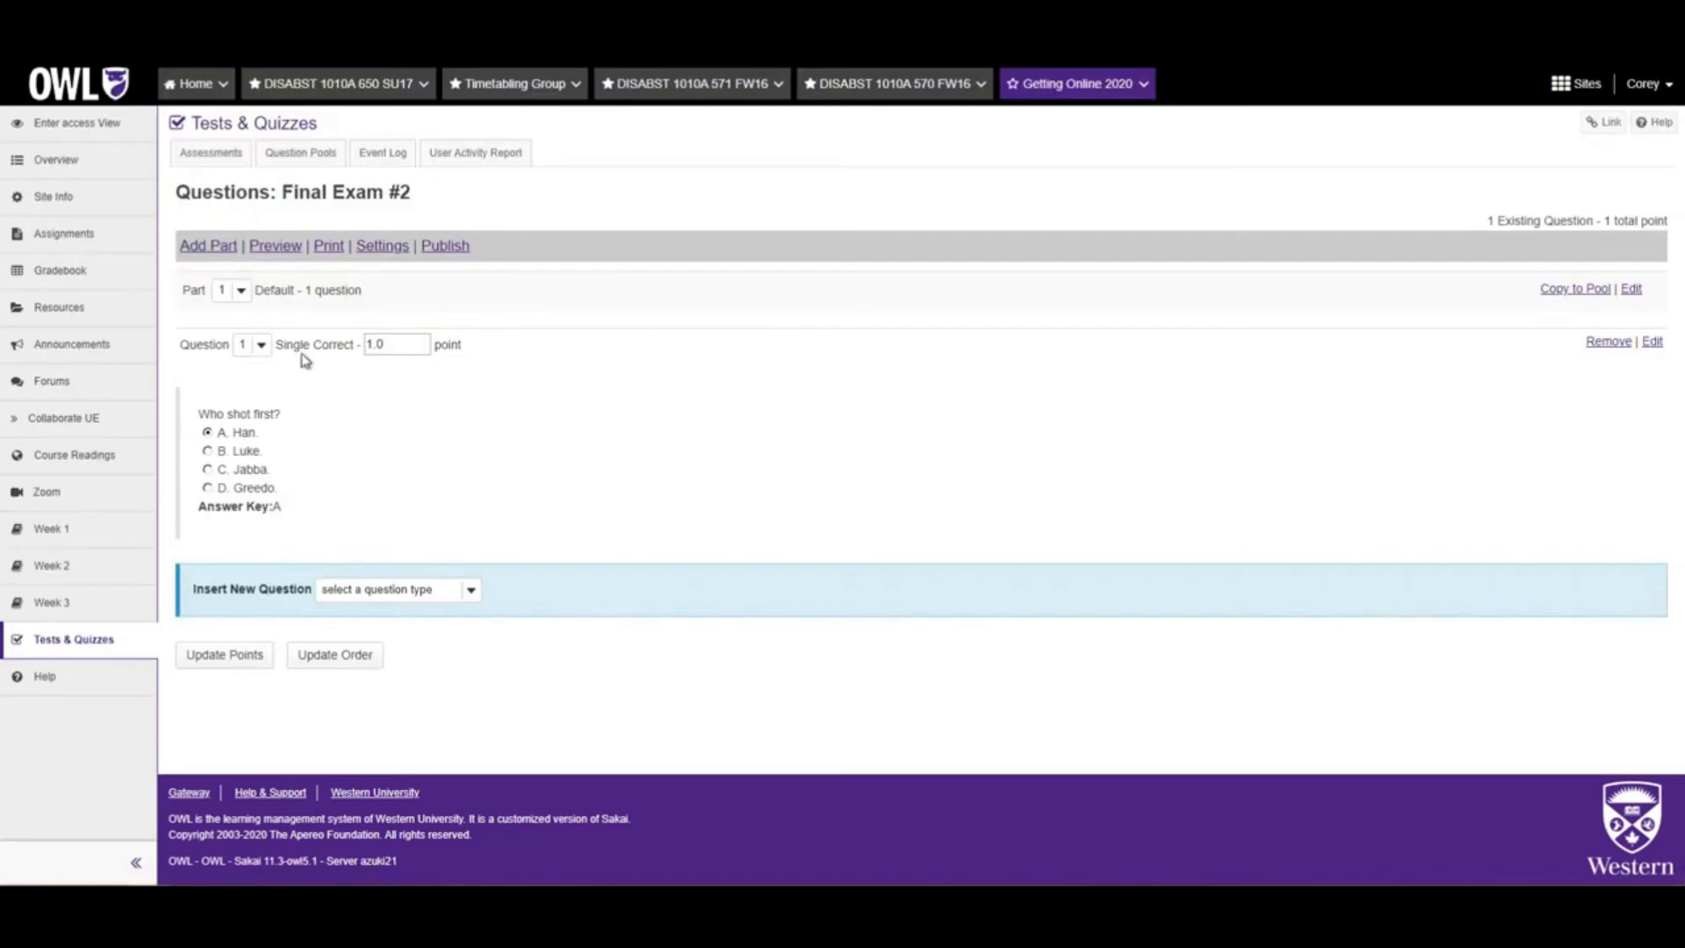
Examine the saved question's point value and answer key, and the question types available for a new question
left_click(384, 350)
left_click_drag(233, 488, 236, 498)
left_click(238, 504)
left_click_drag(233, 434, 237, 500)
left_click(237, 502)
left_click(471, 590)
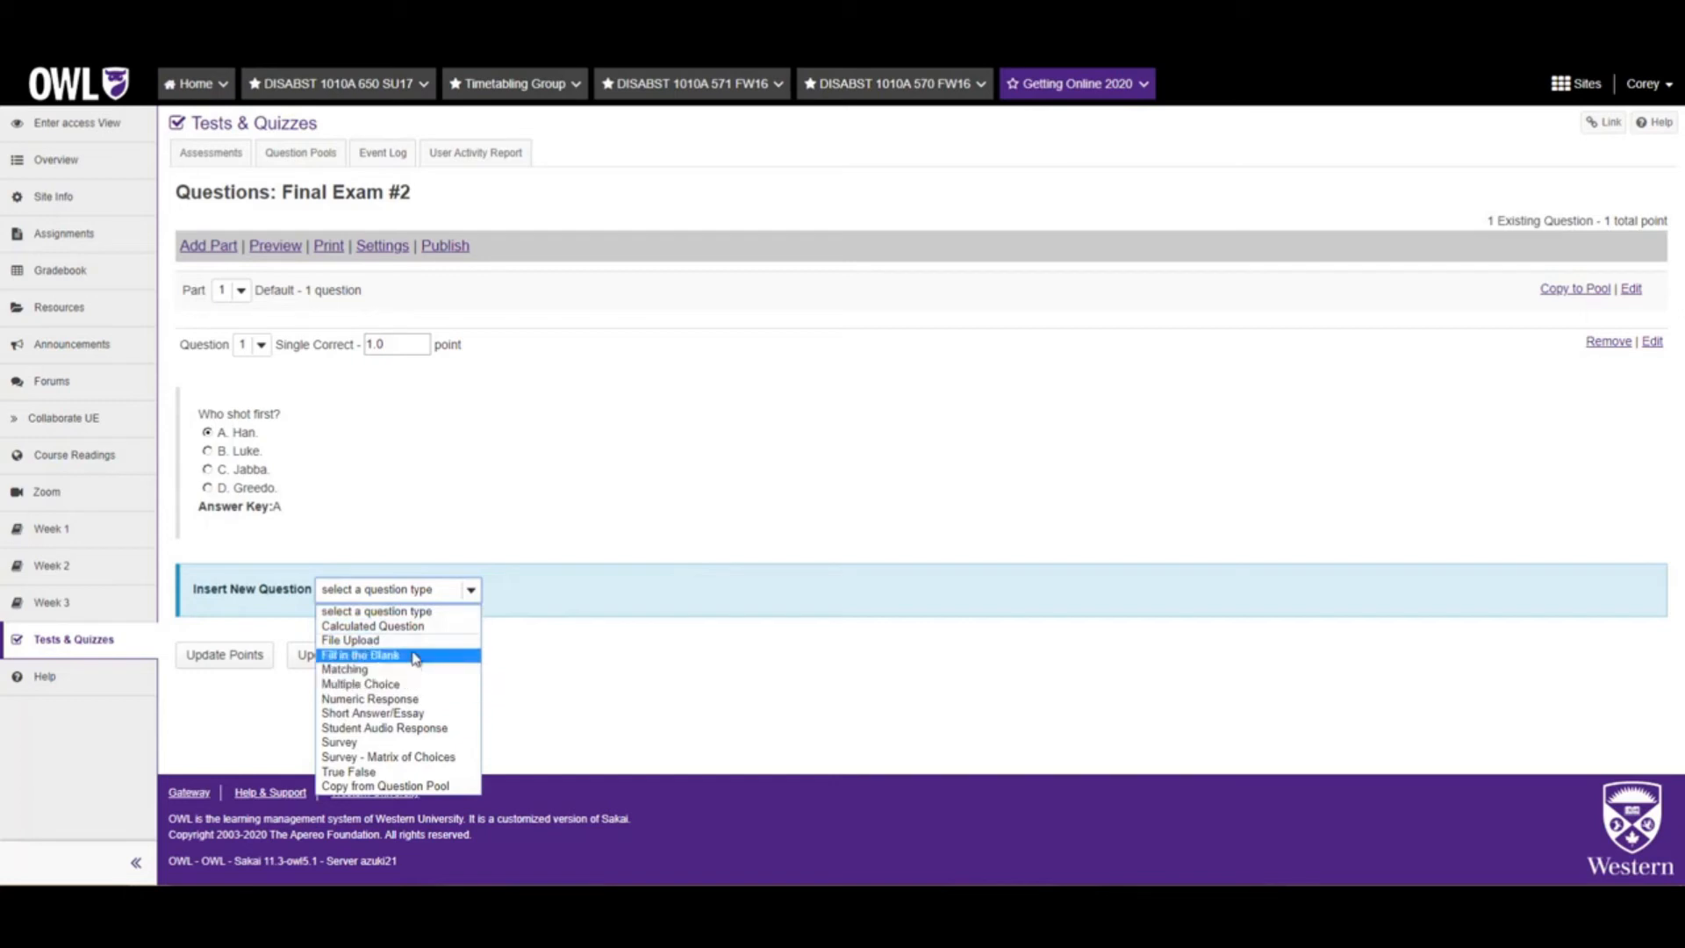
left_click(469, 538)
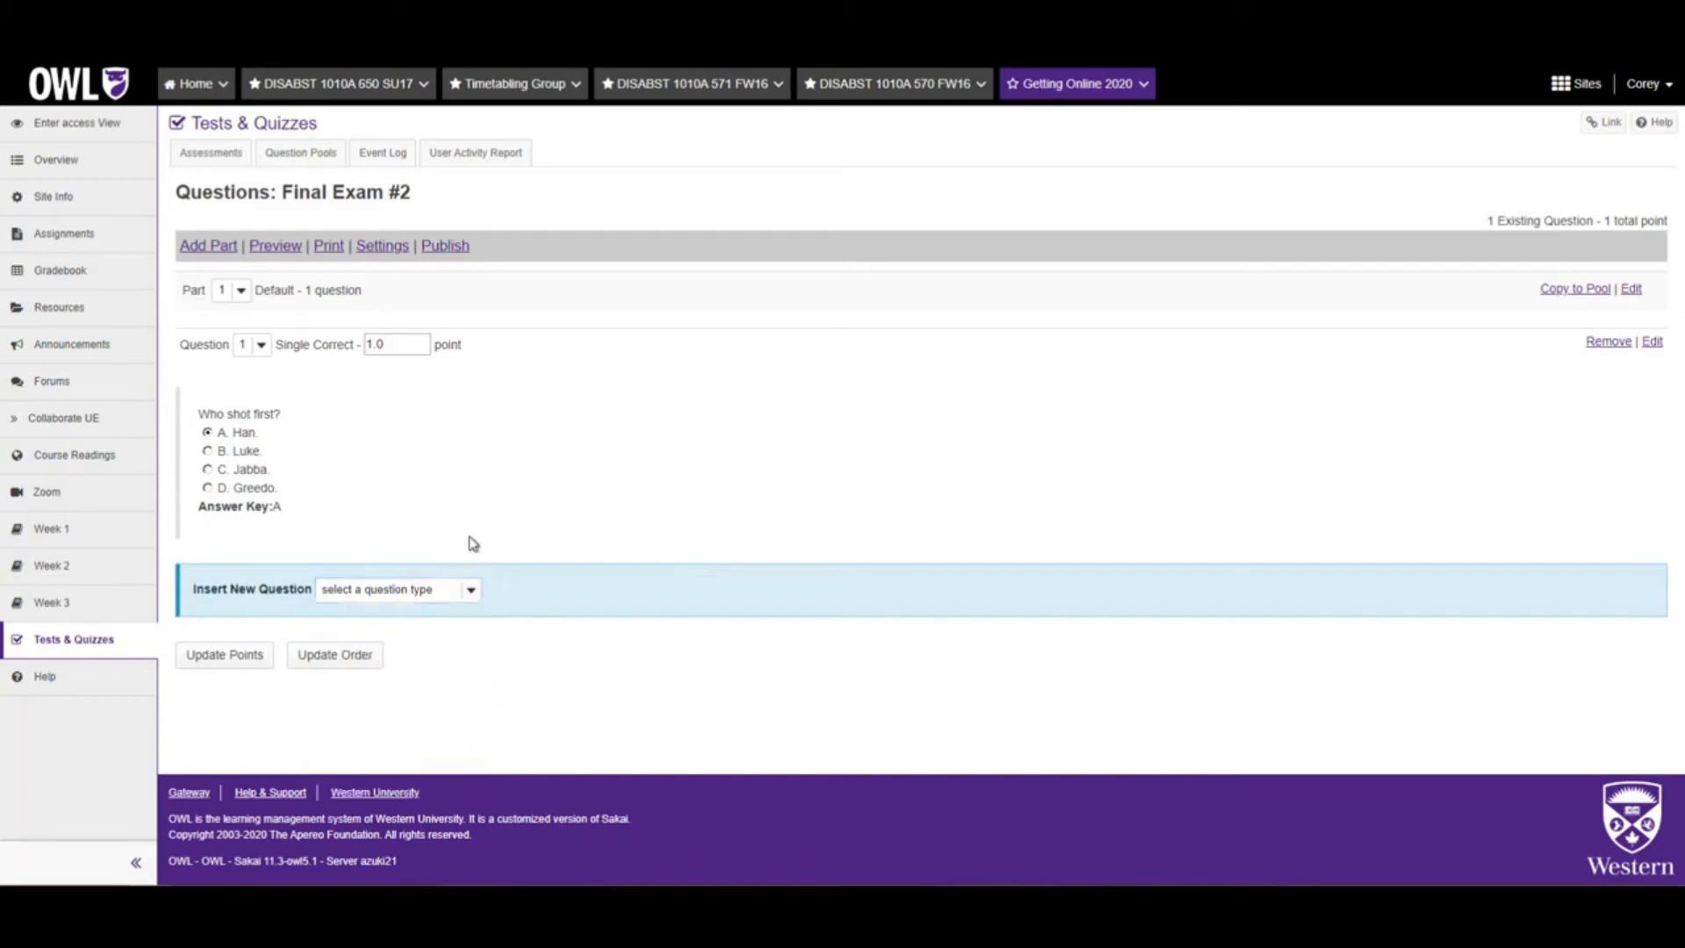
left_click(472, 590)
left_click(508, 524)
Return to the assessments list and open the working copy of "Final Exam #2" for editing
left_click(76, 643)
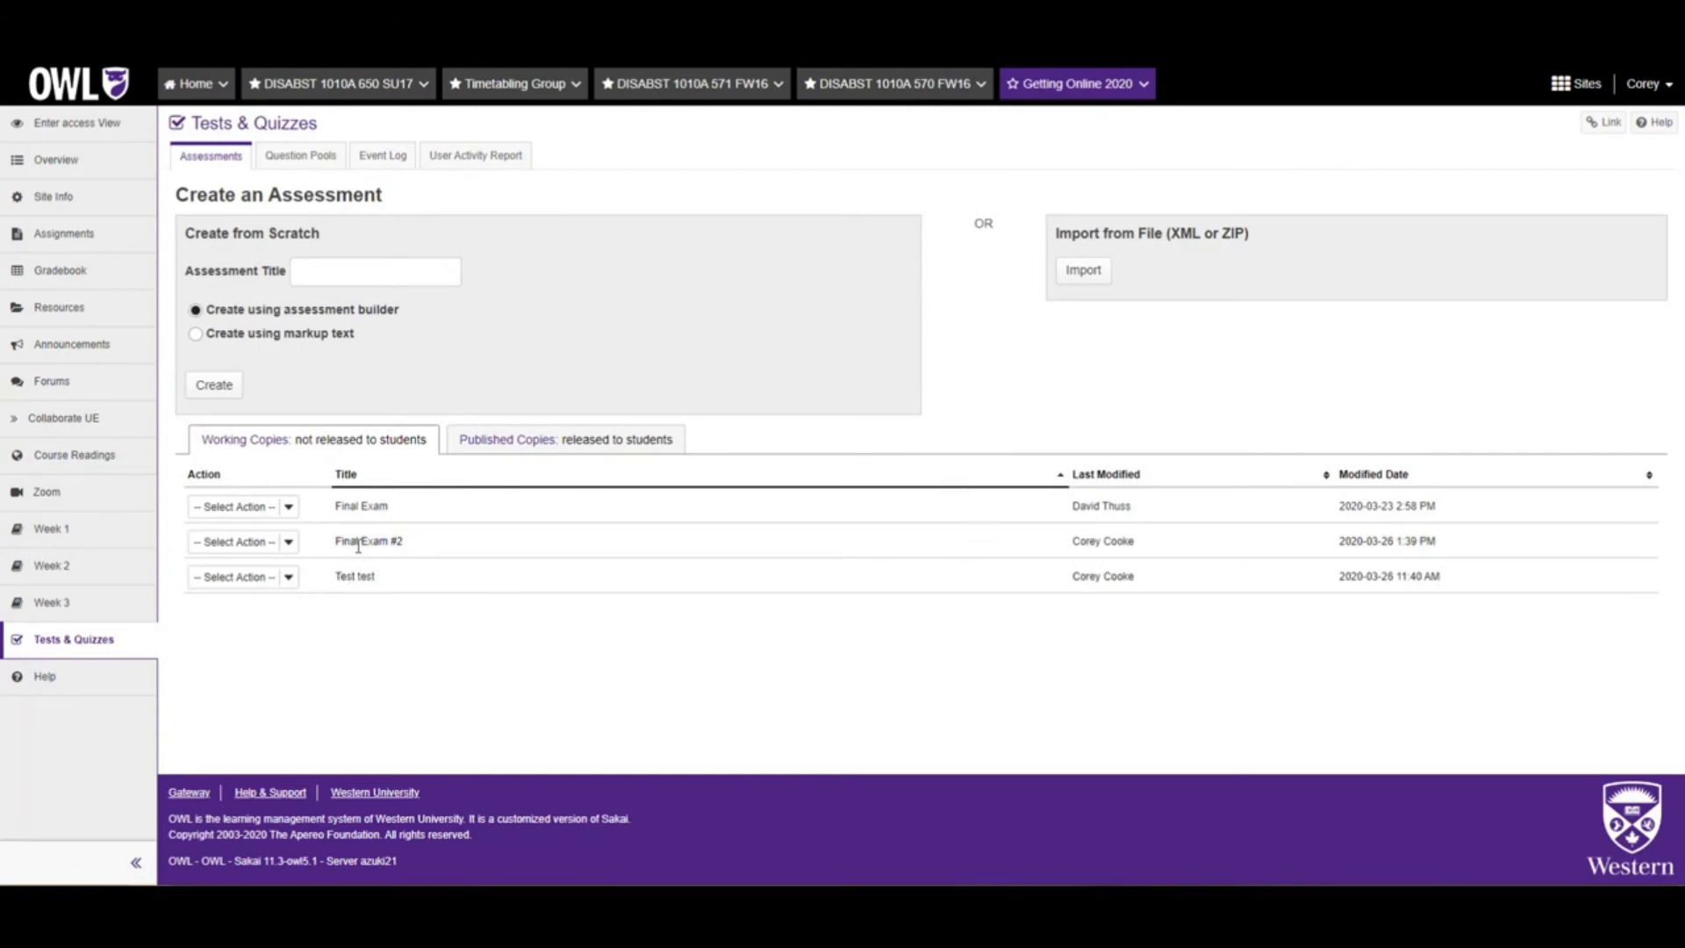
left_click(287, 543)
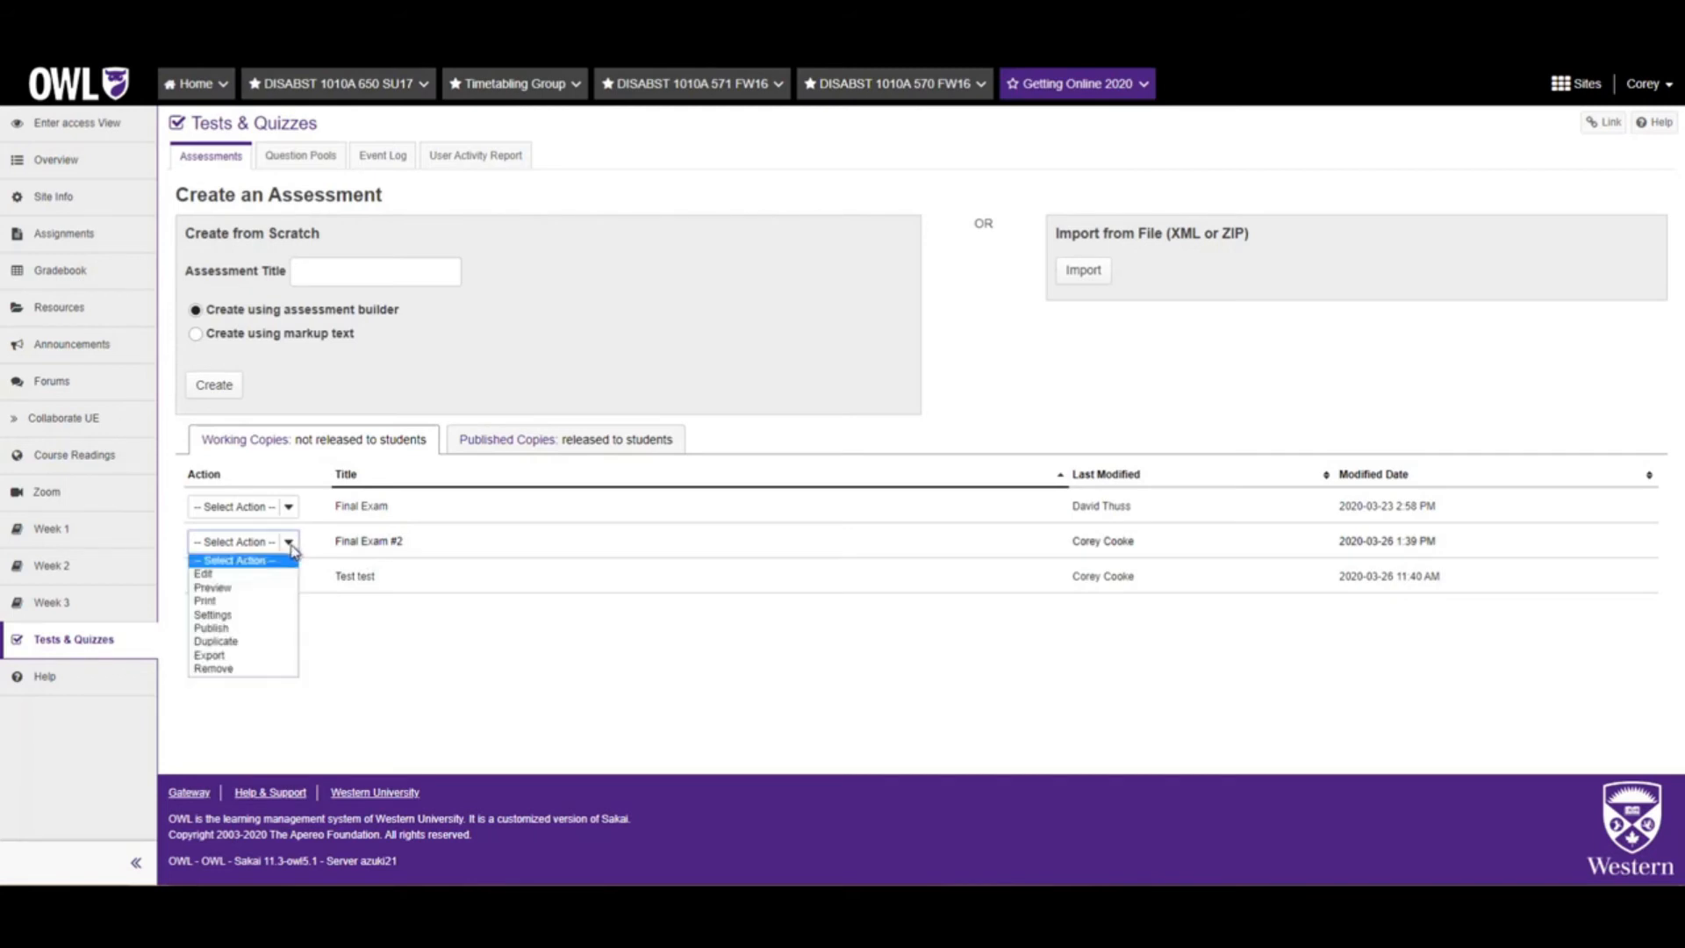
left_click(268, 575)
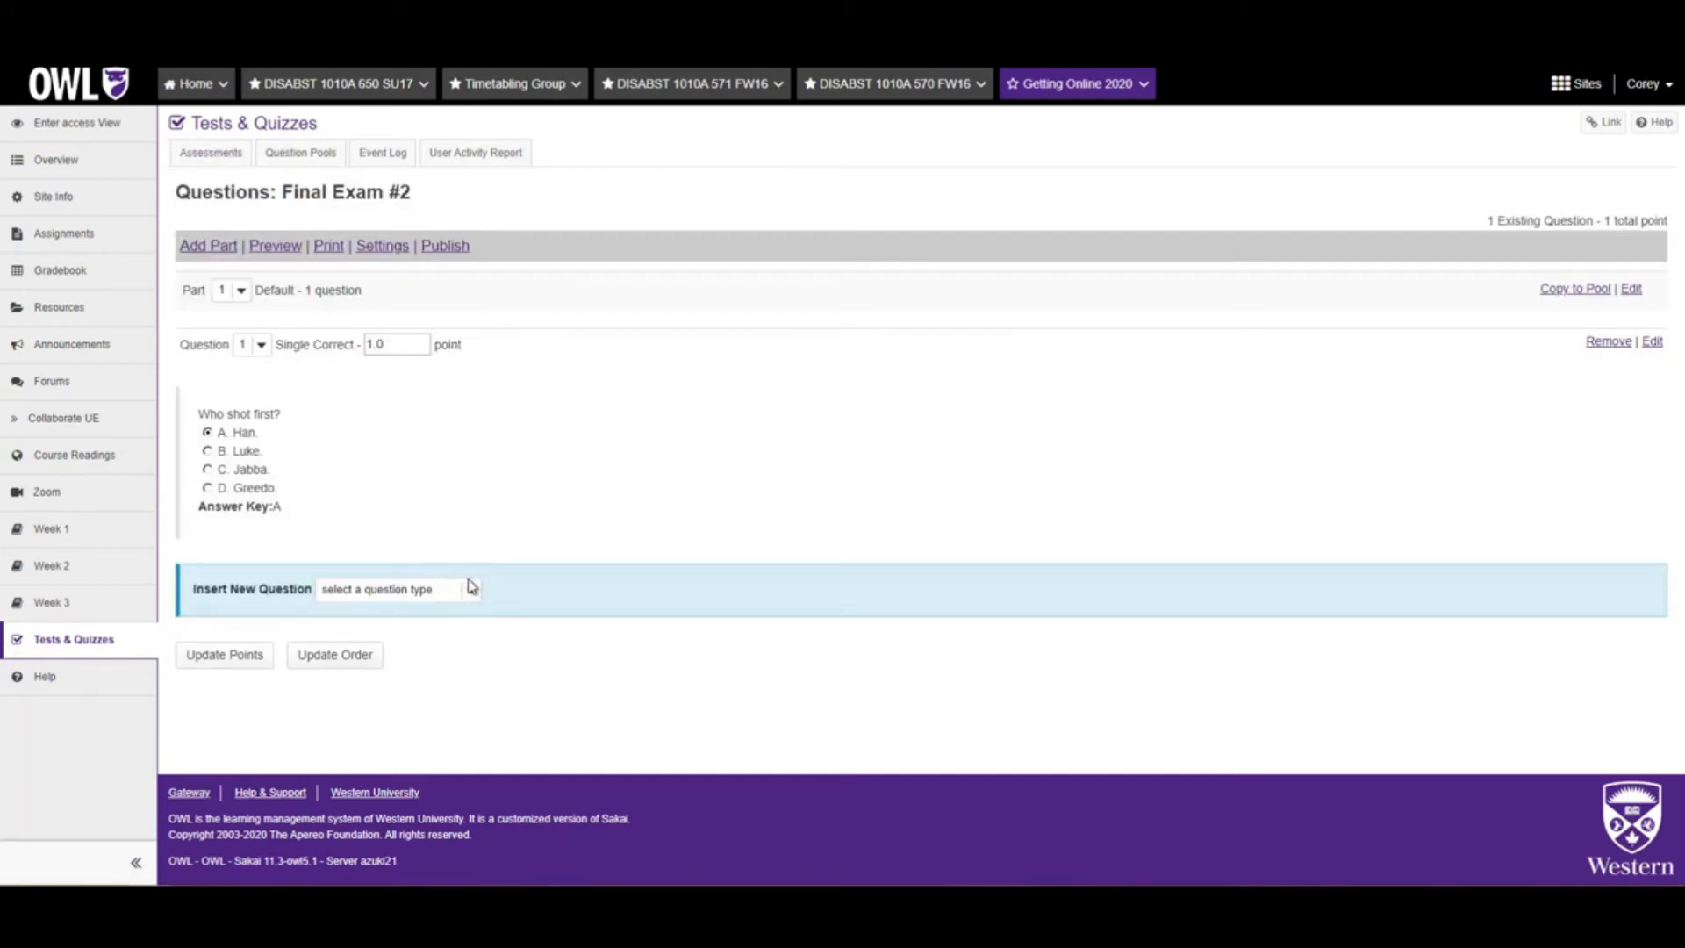
Preview "Final Exam #2" as a student by beginning the assessment, then exit and return to the assessments list
left_click(109, 647)
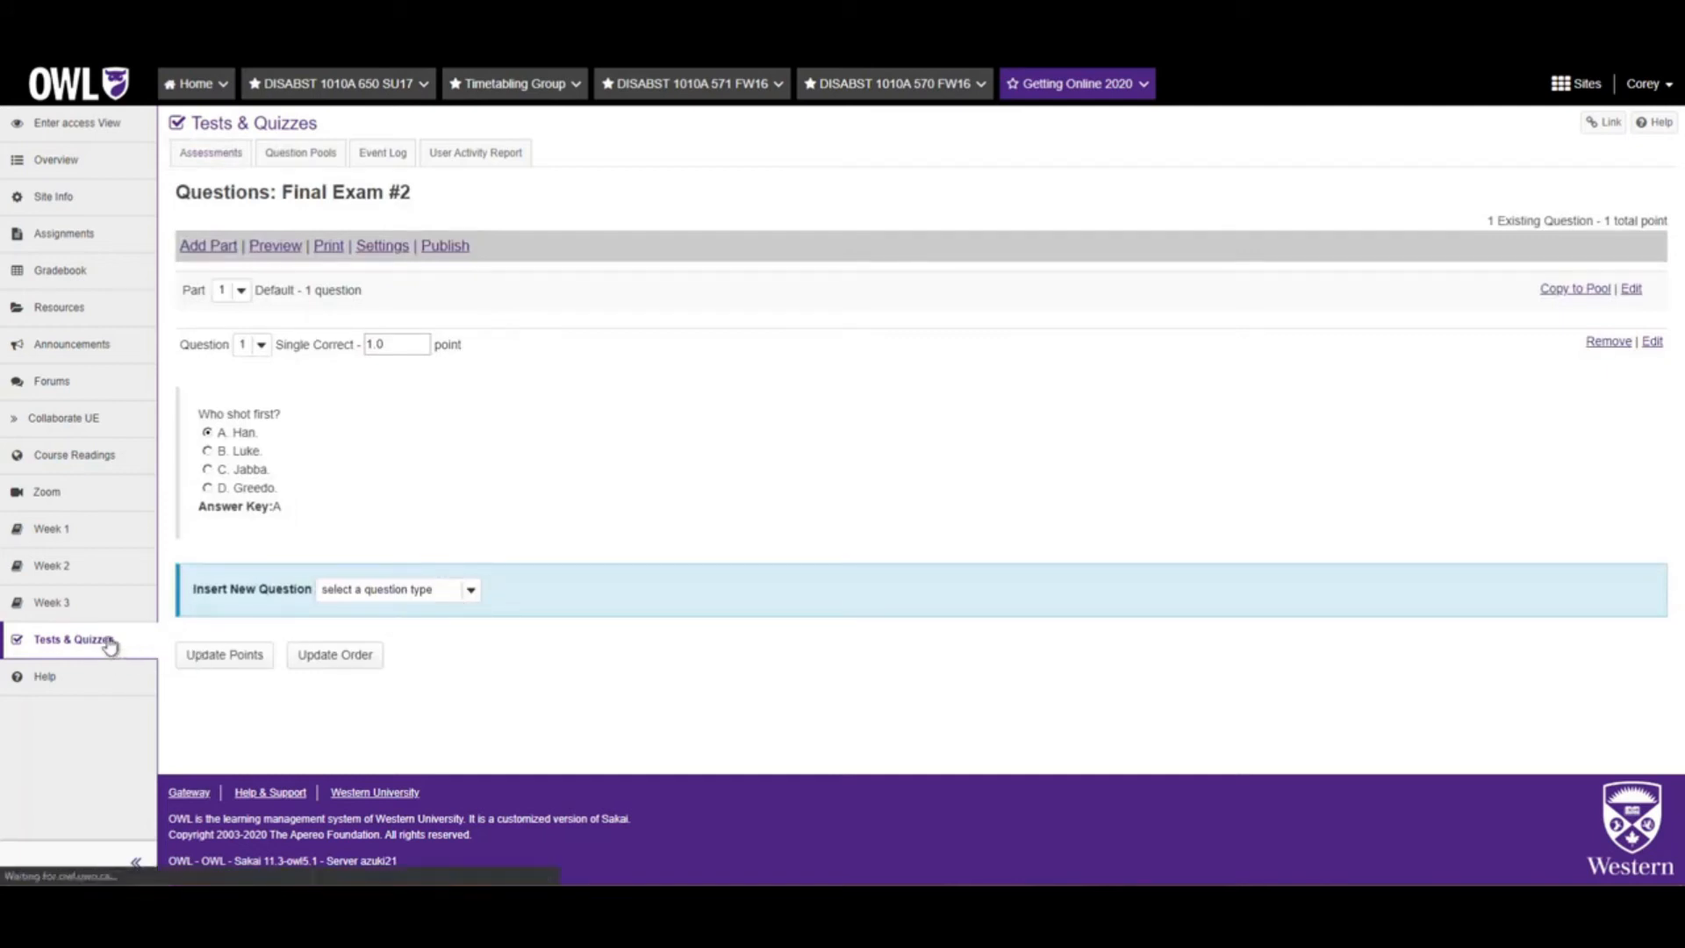
left_click(289, 543)
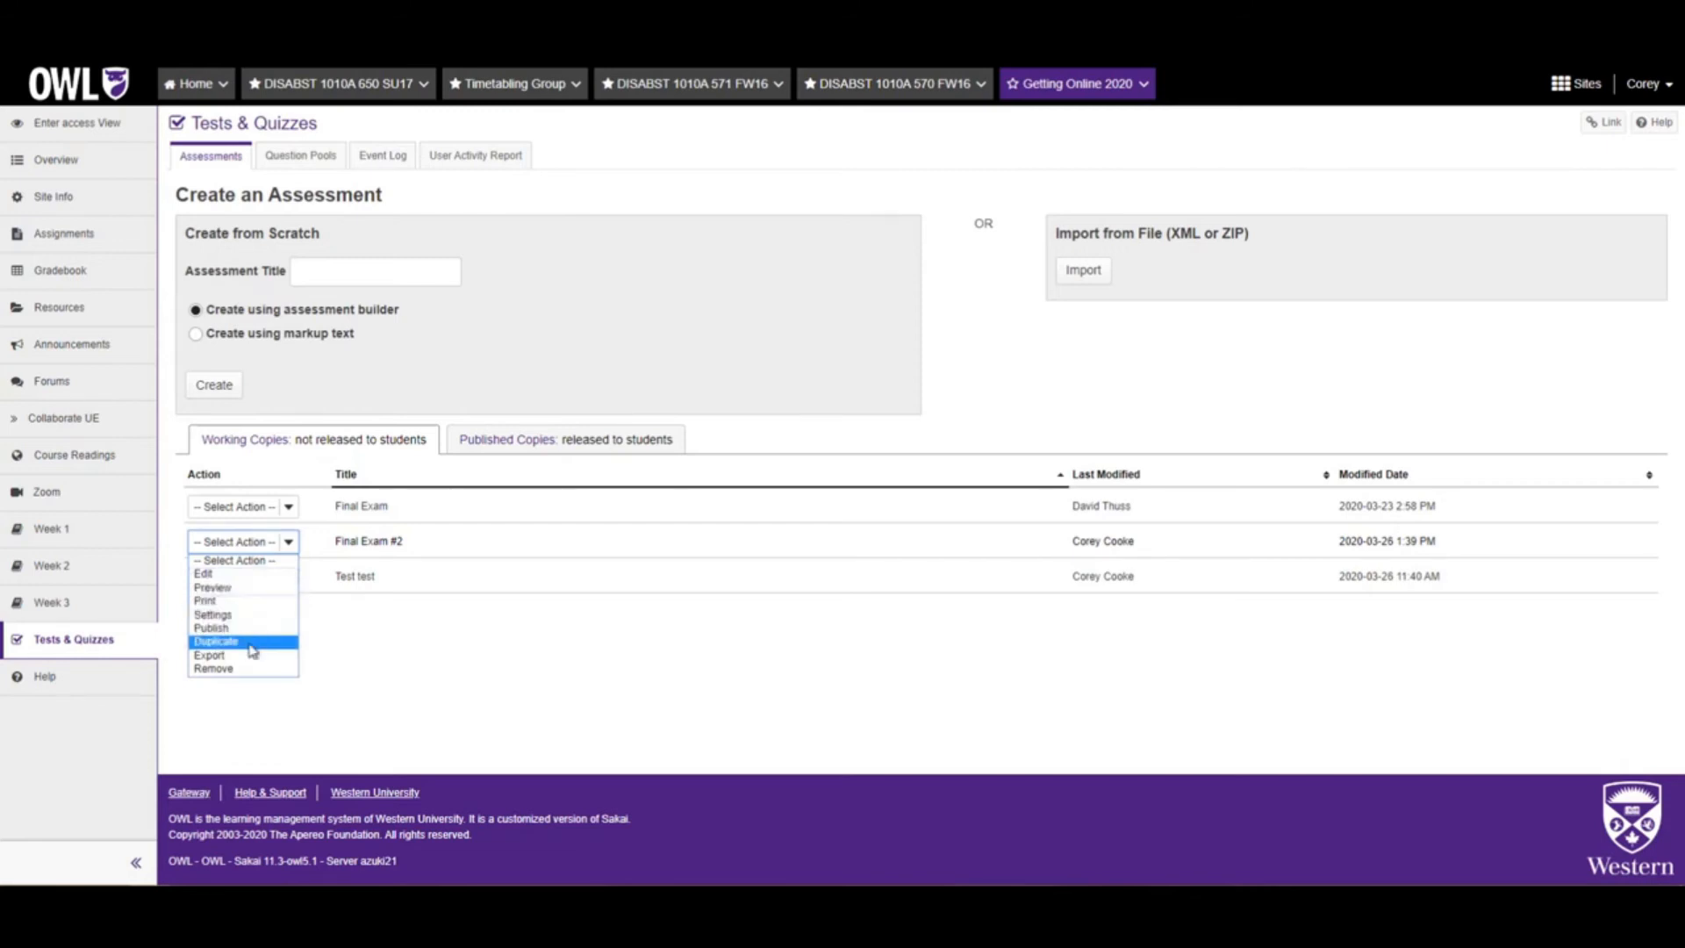
left_click(255, 588)
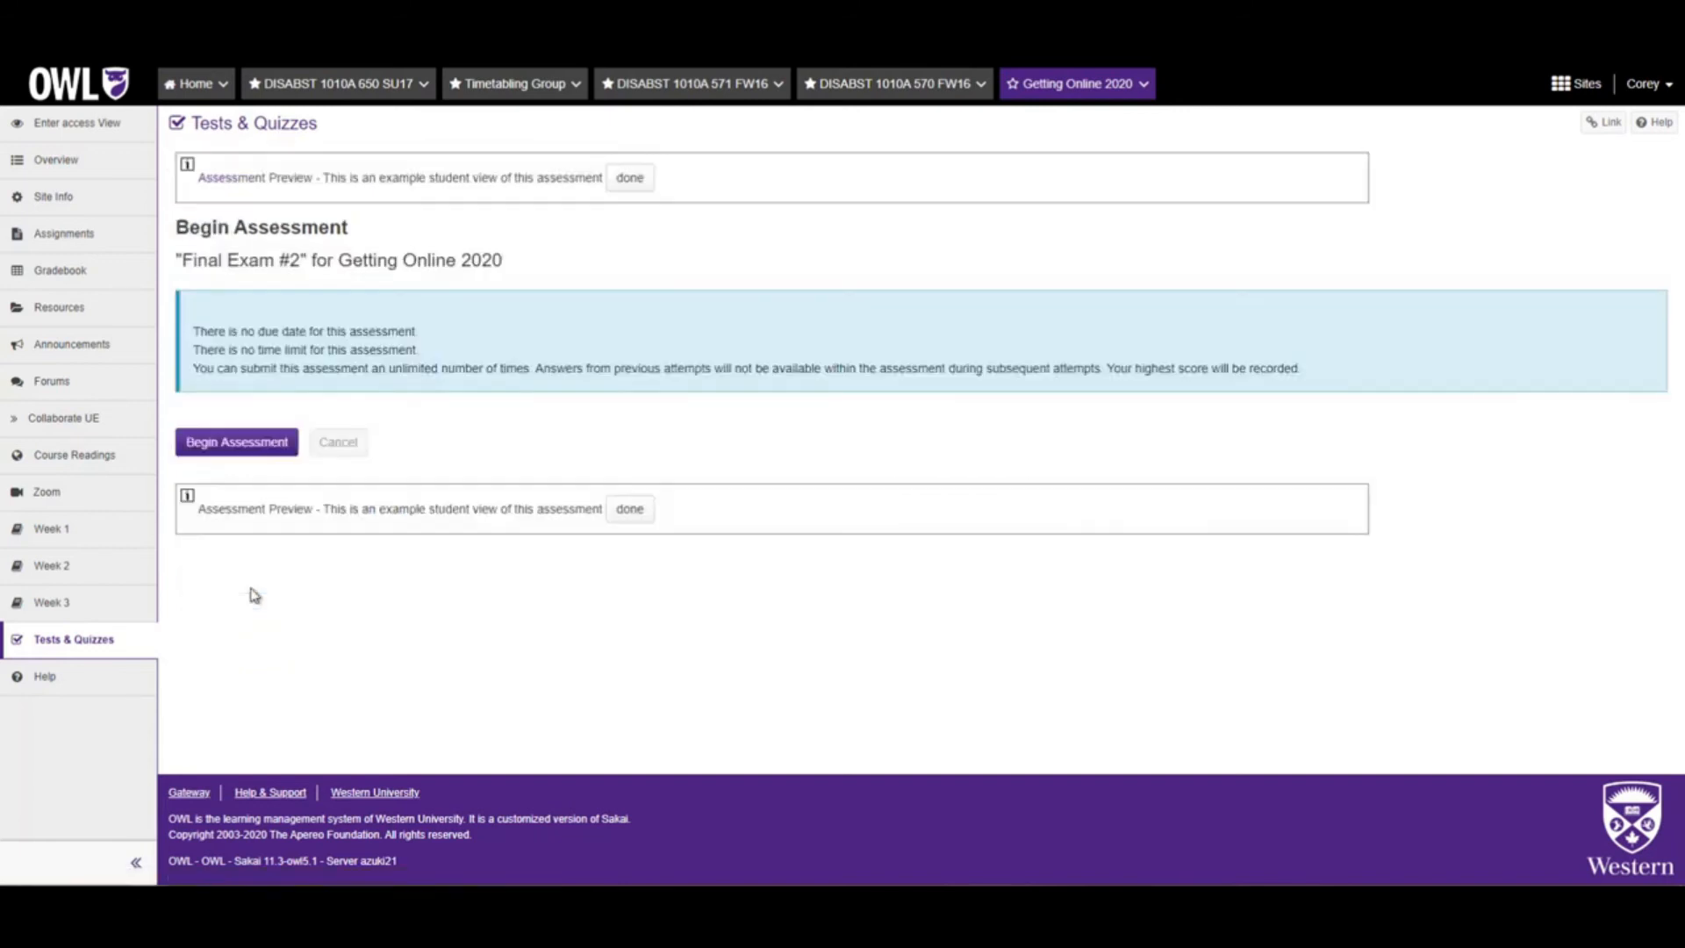
left_click(248, 449)
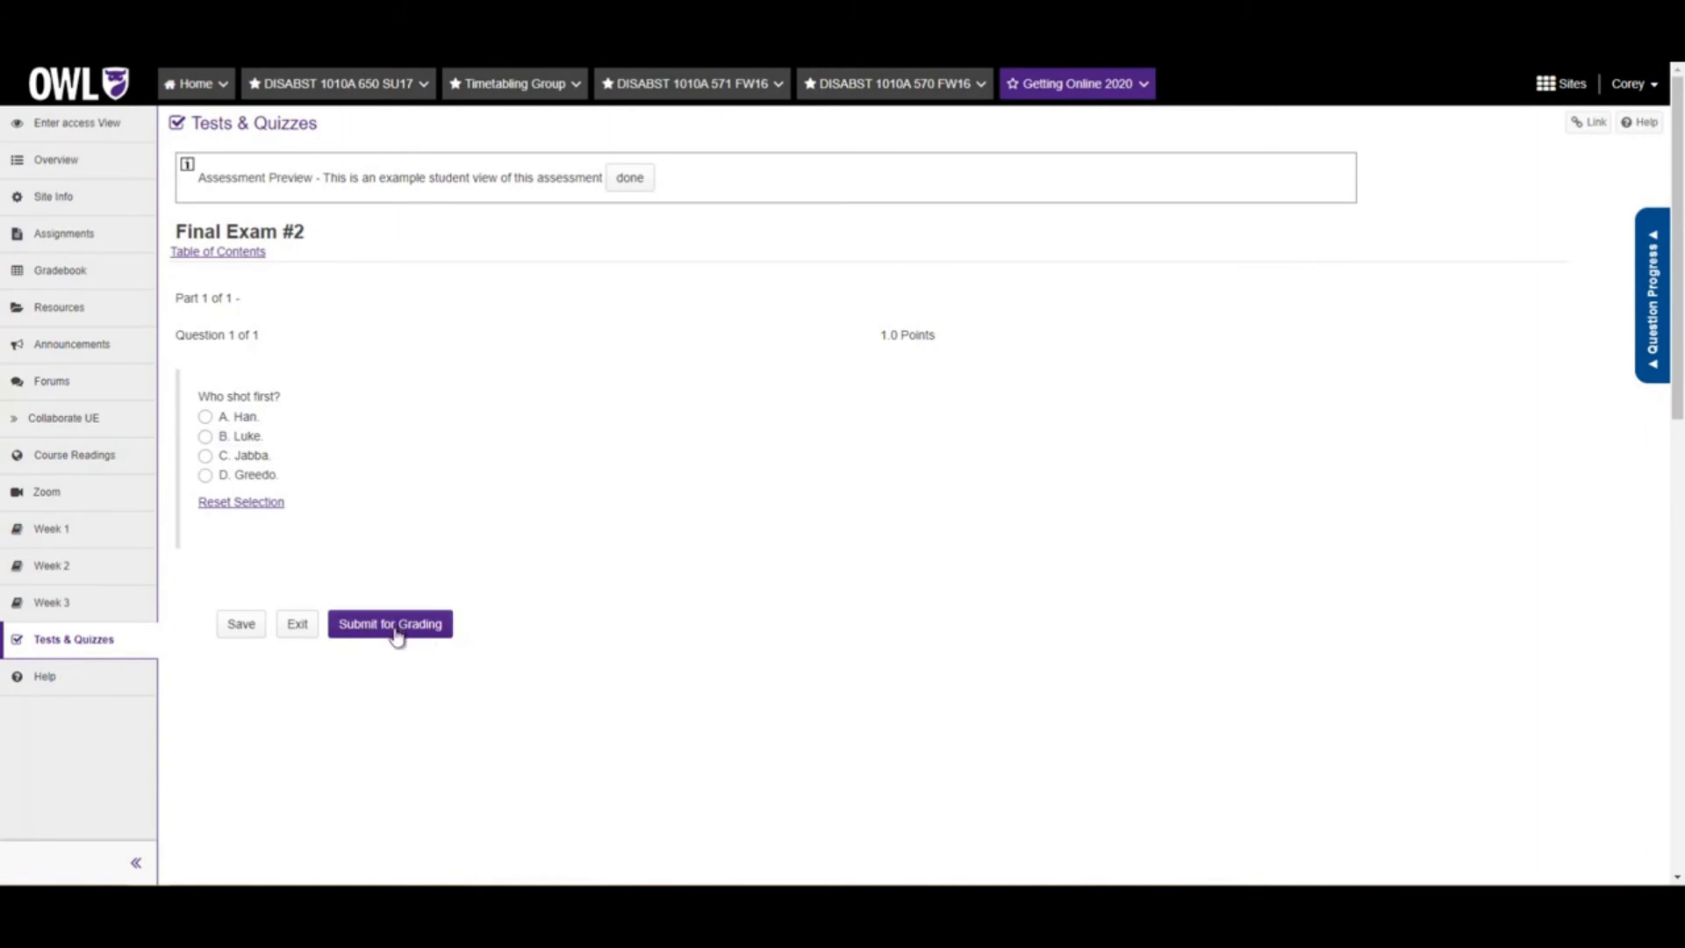
left_click(297, 625)
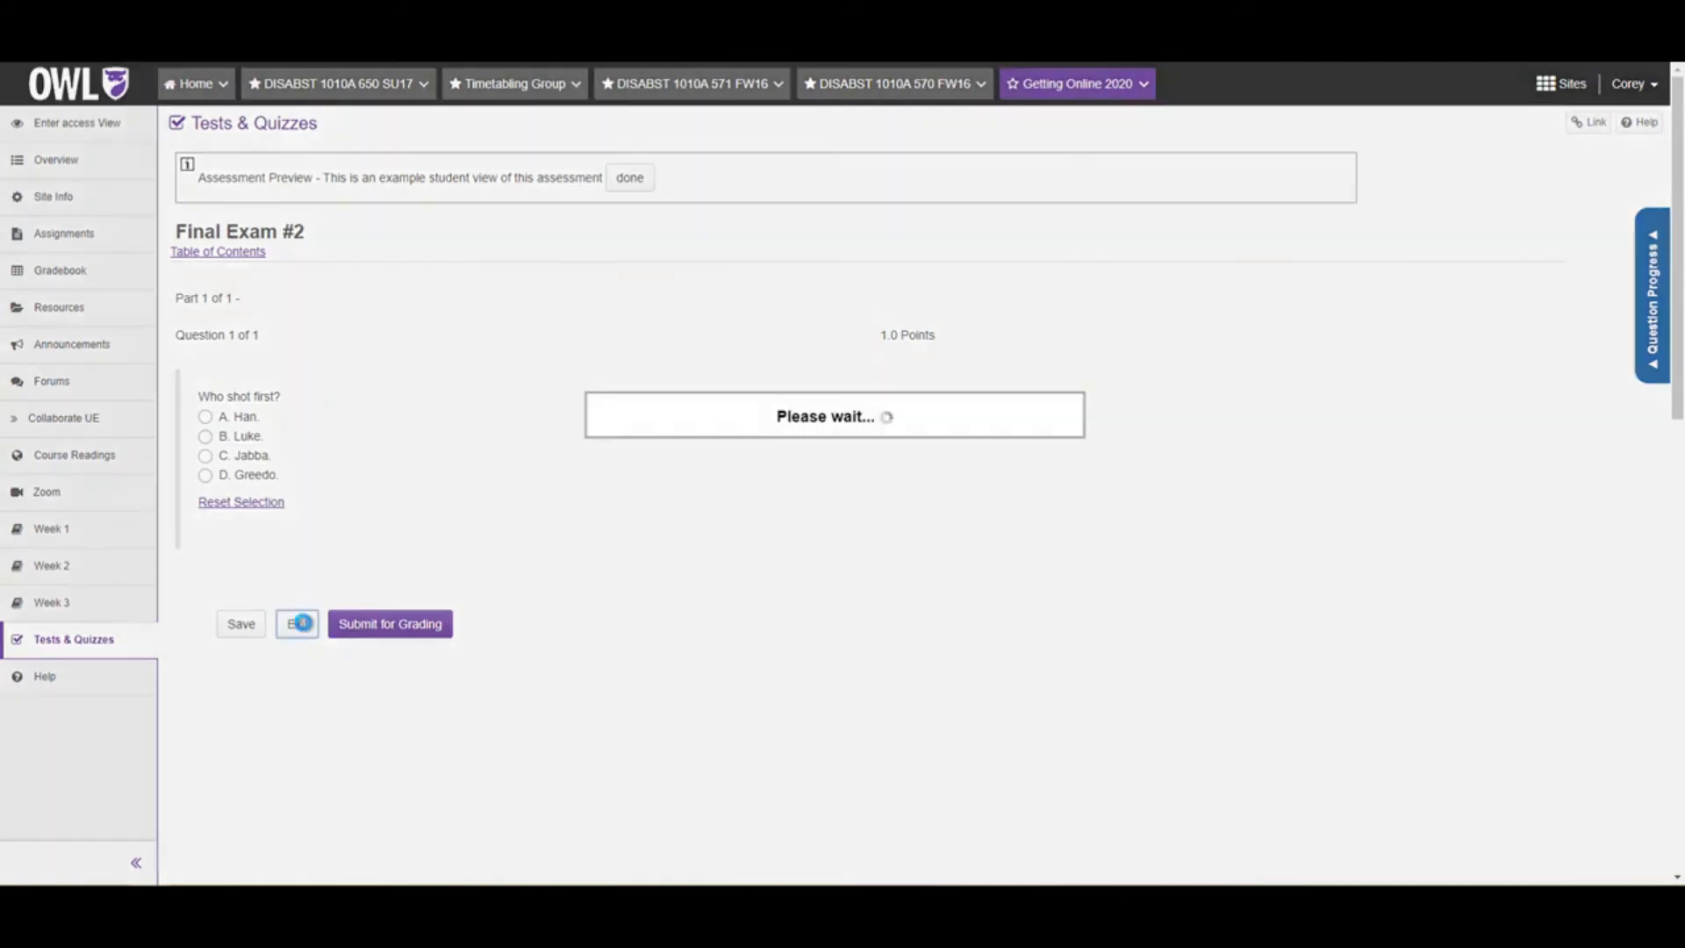
left_click(100, 644)
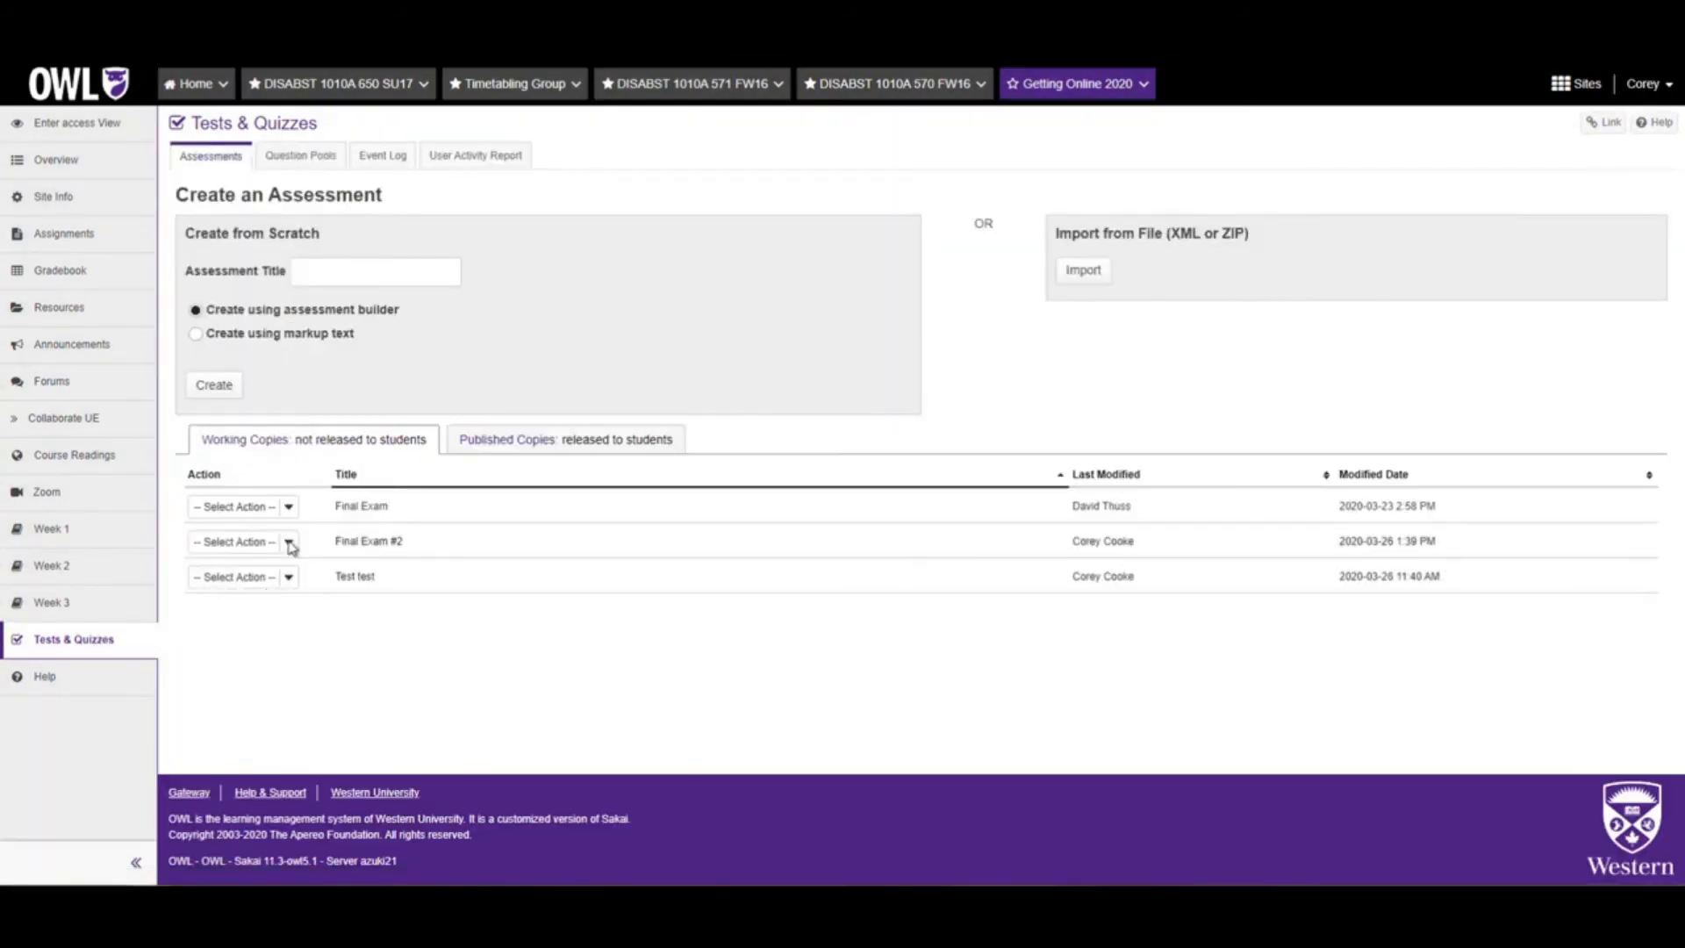
Start publishing "Final Exam #2" and review its availability and submission settings
left_click(289, 543)
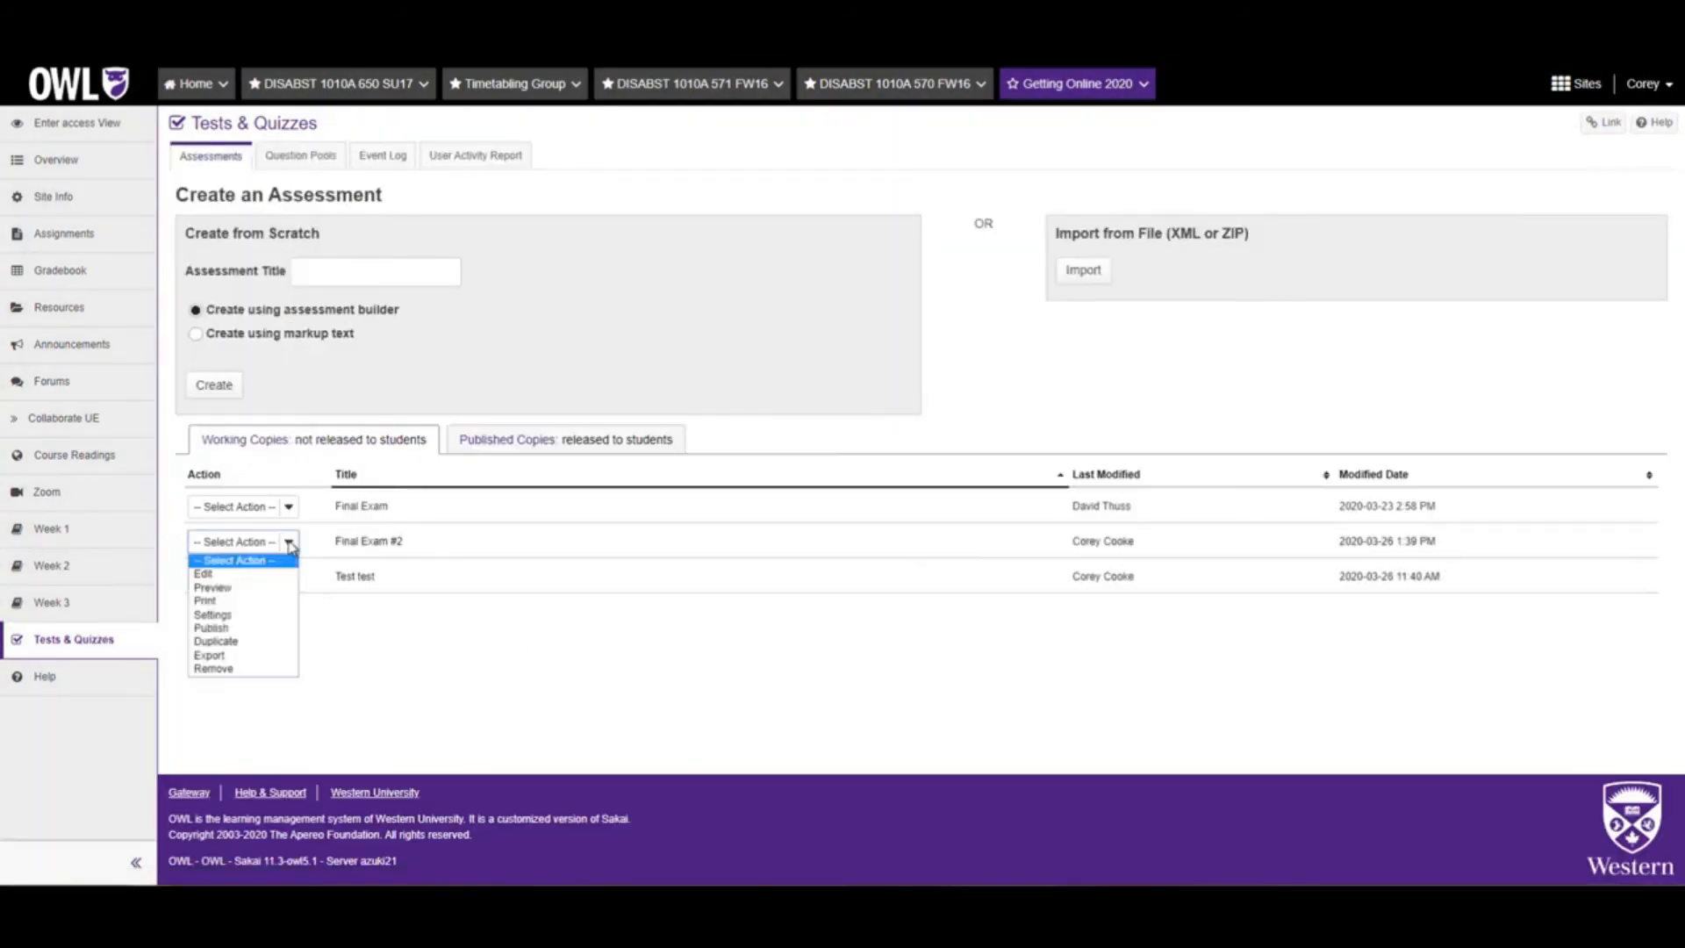
left_click(253, 628)
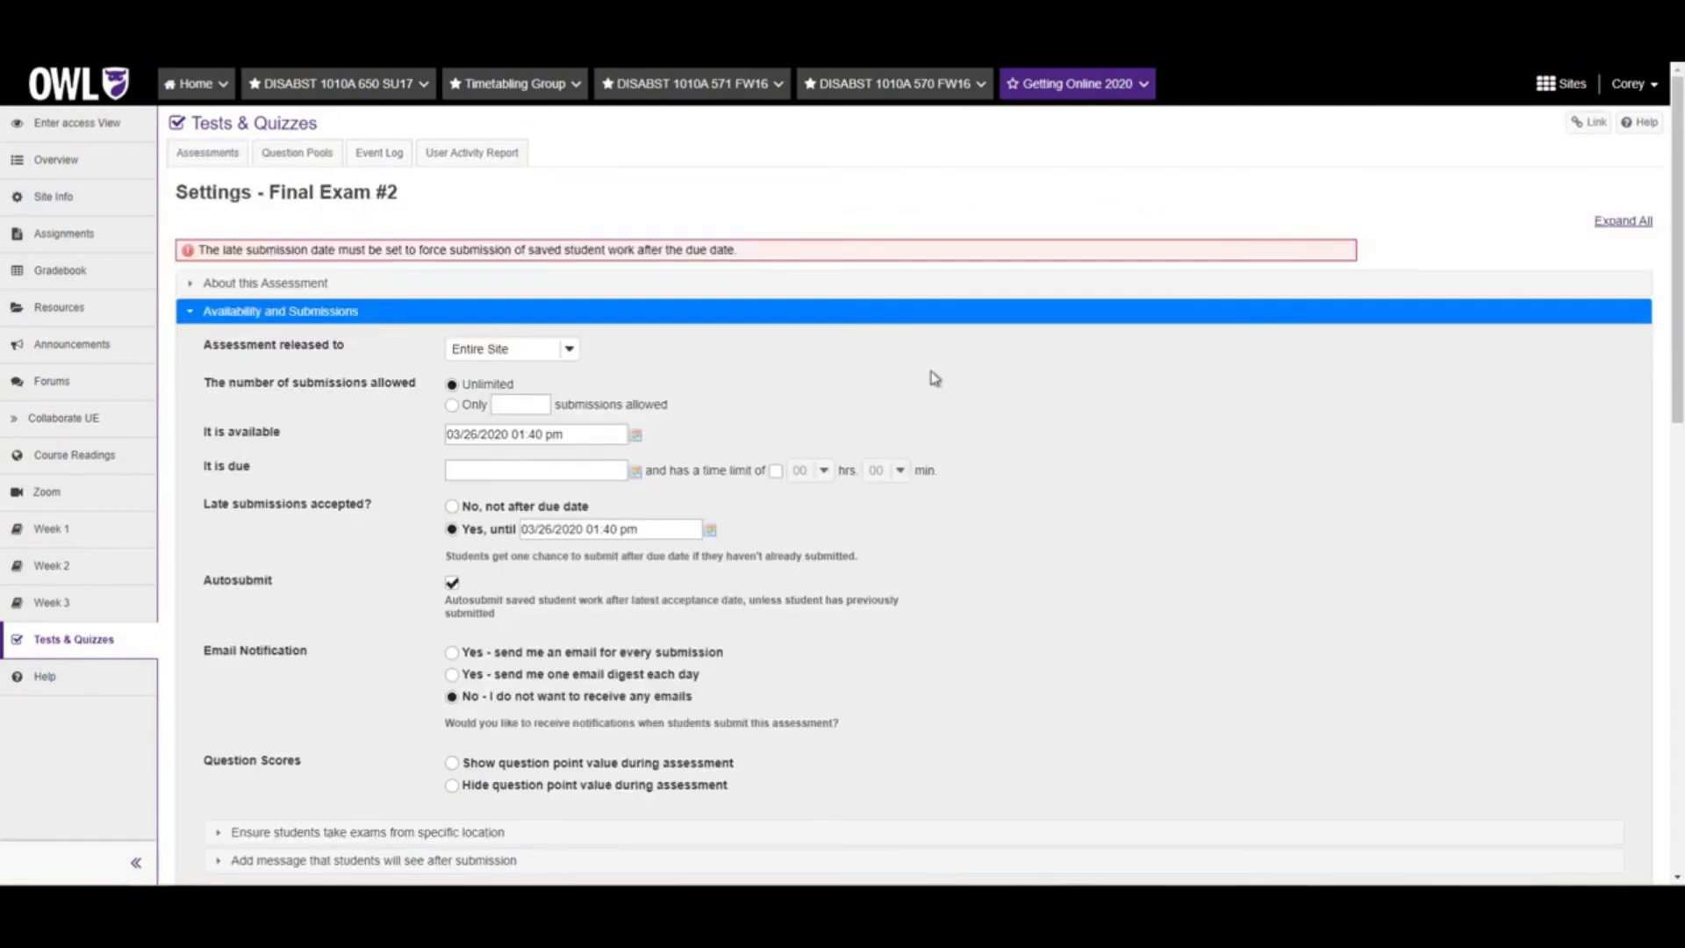
scroll(934, 382, "down", 1)
scroll(935, 382, "down", 2)
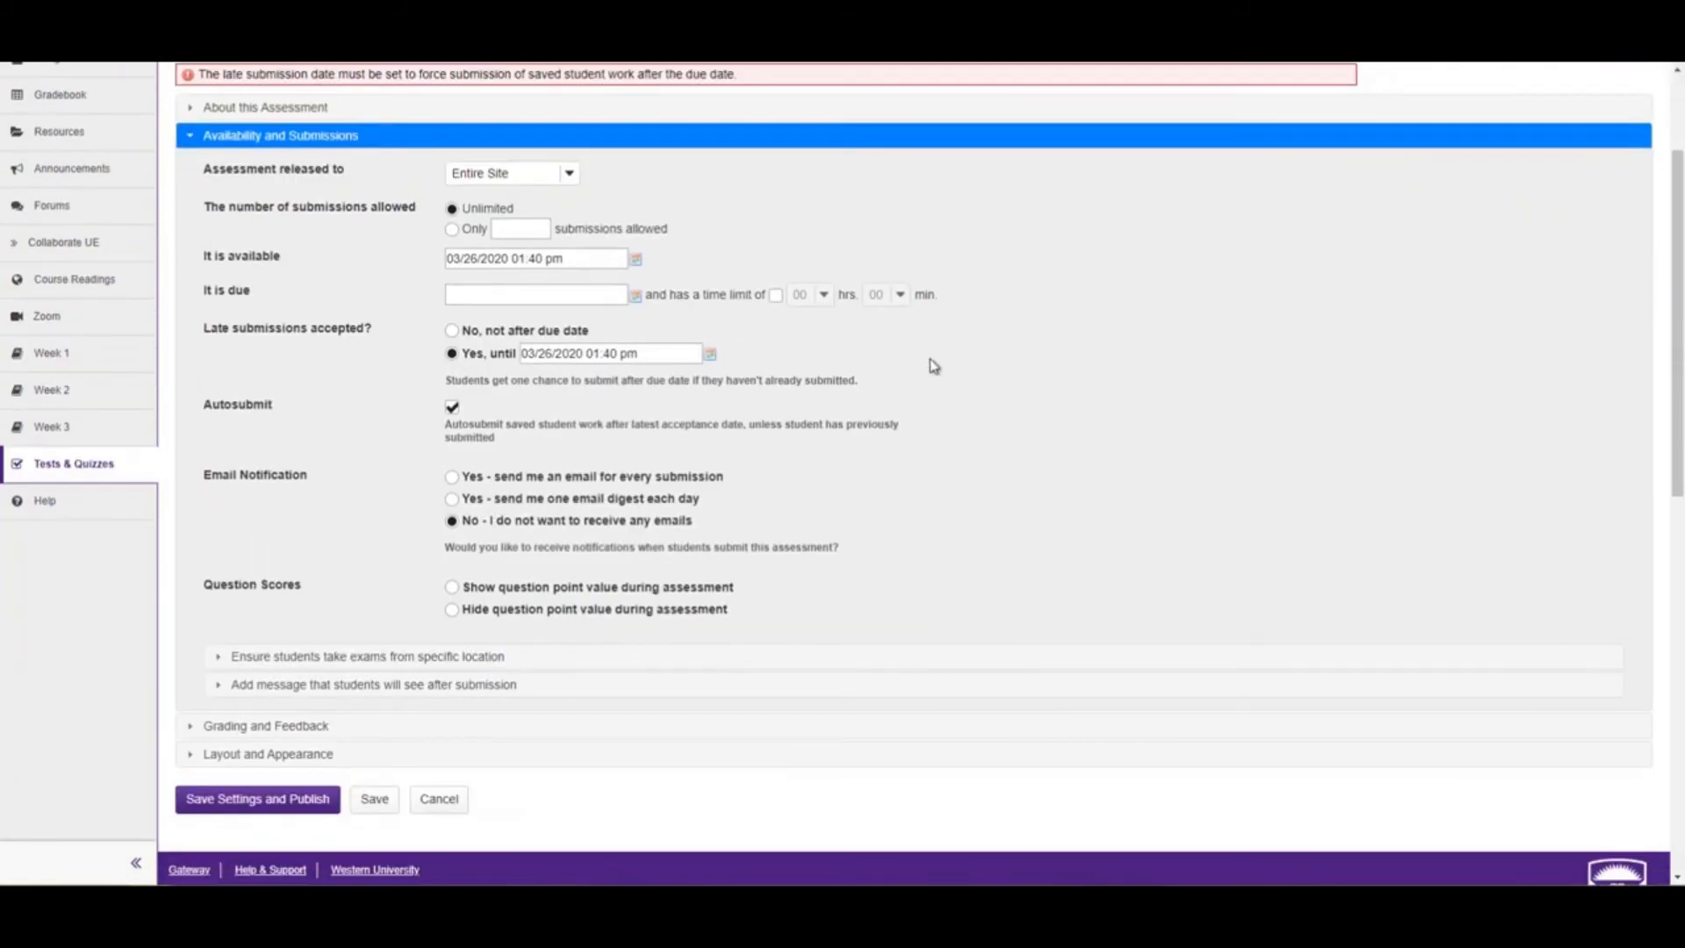
Set the due date of "Final Exam #2" to 03/31/2020 12:00 am
left_click(636, 299)
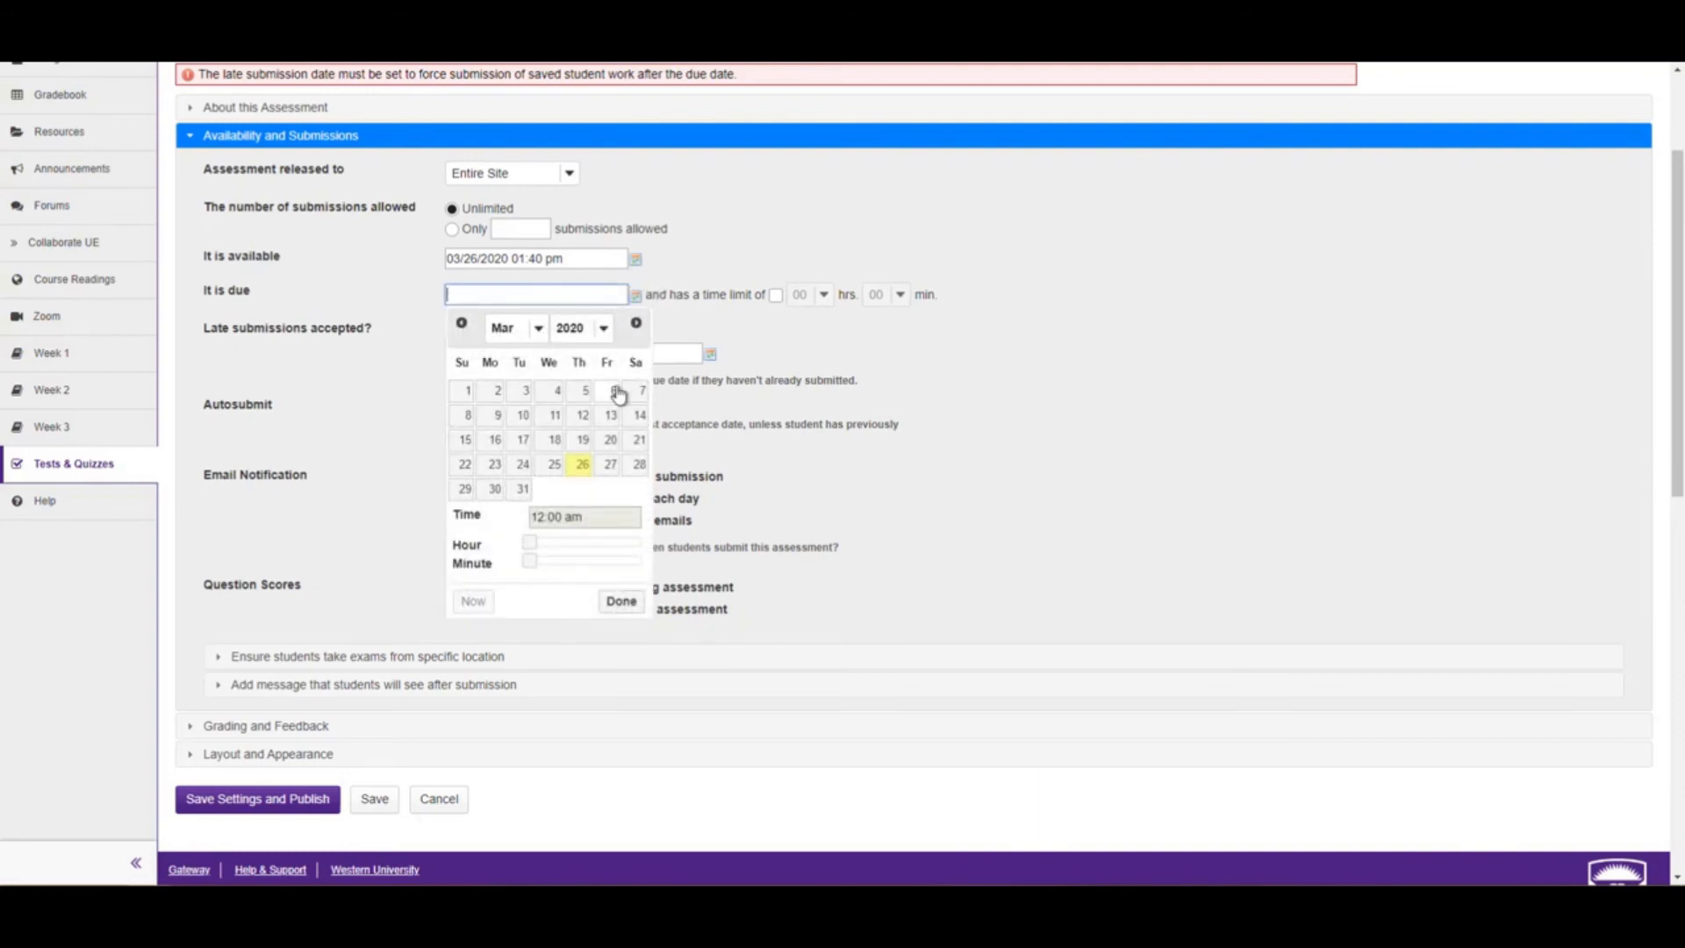
left_click(522, 492)
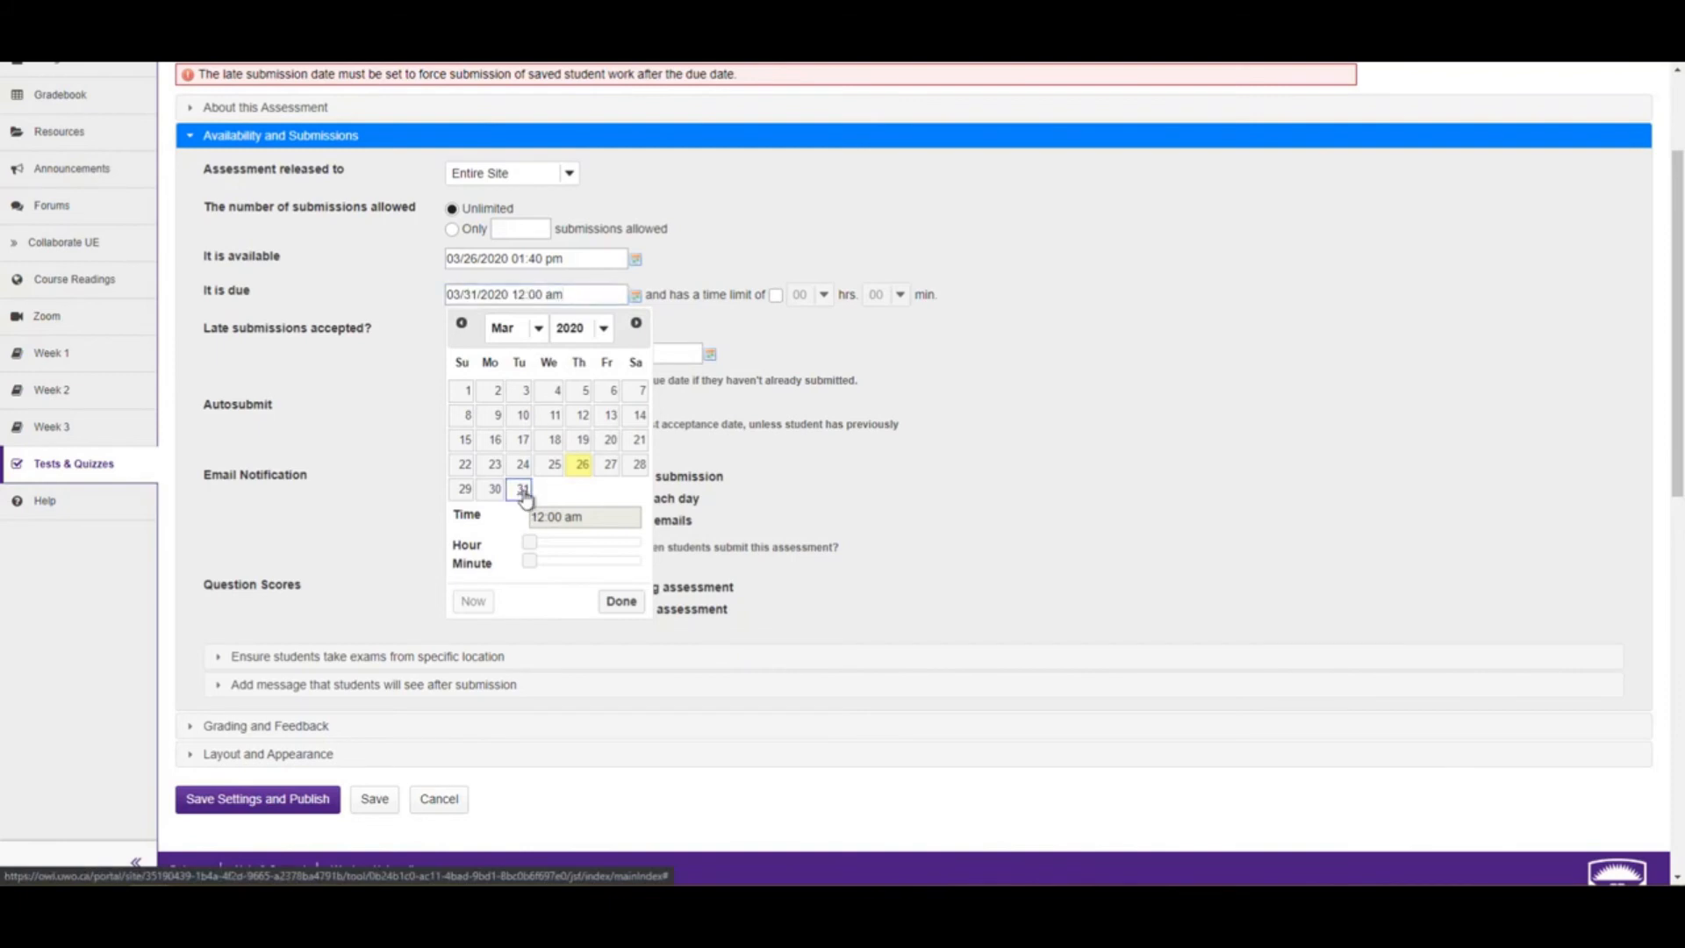
left_click(497, 492)
left_click(522, 491)
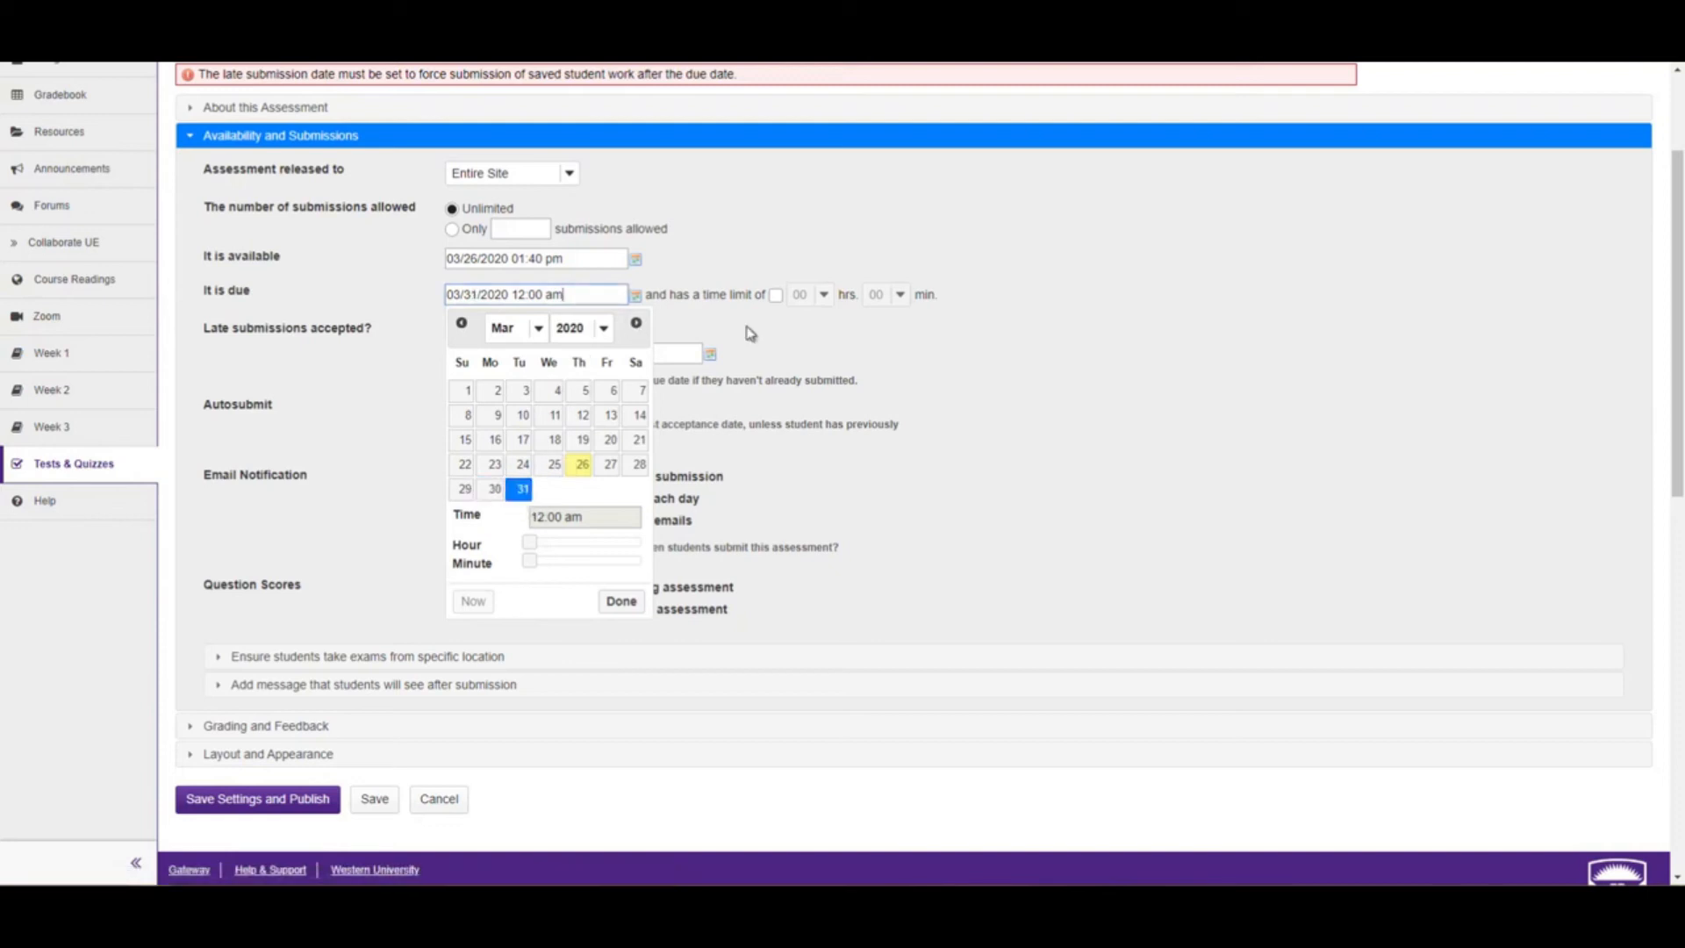
left_click(784, 327)
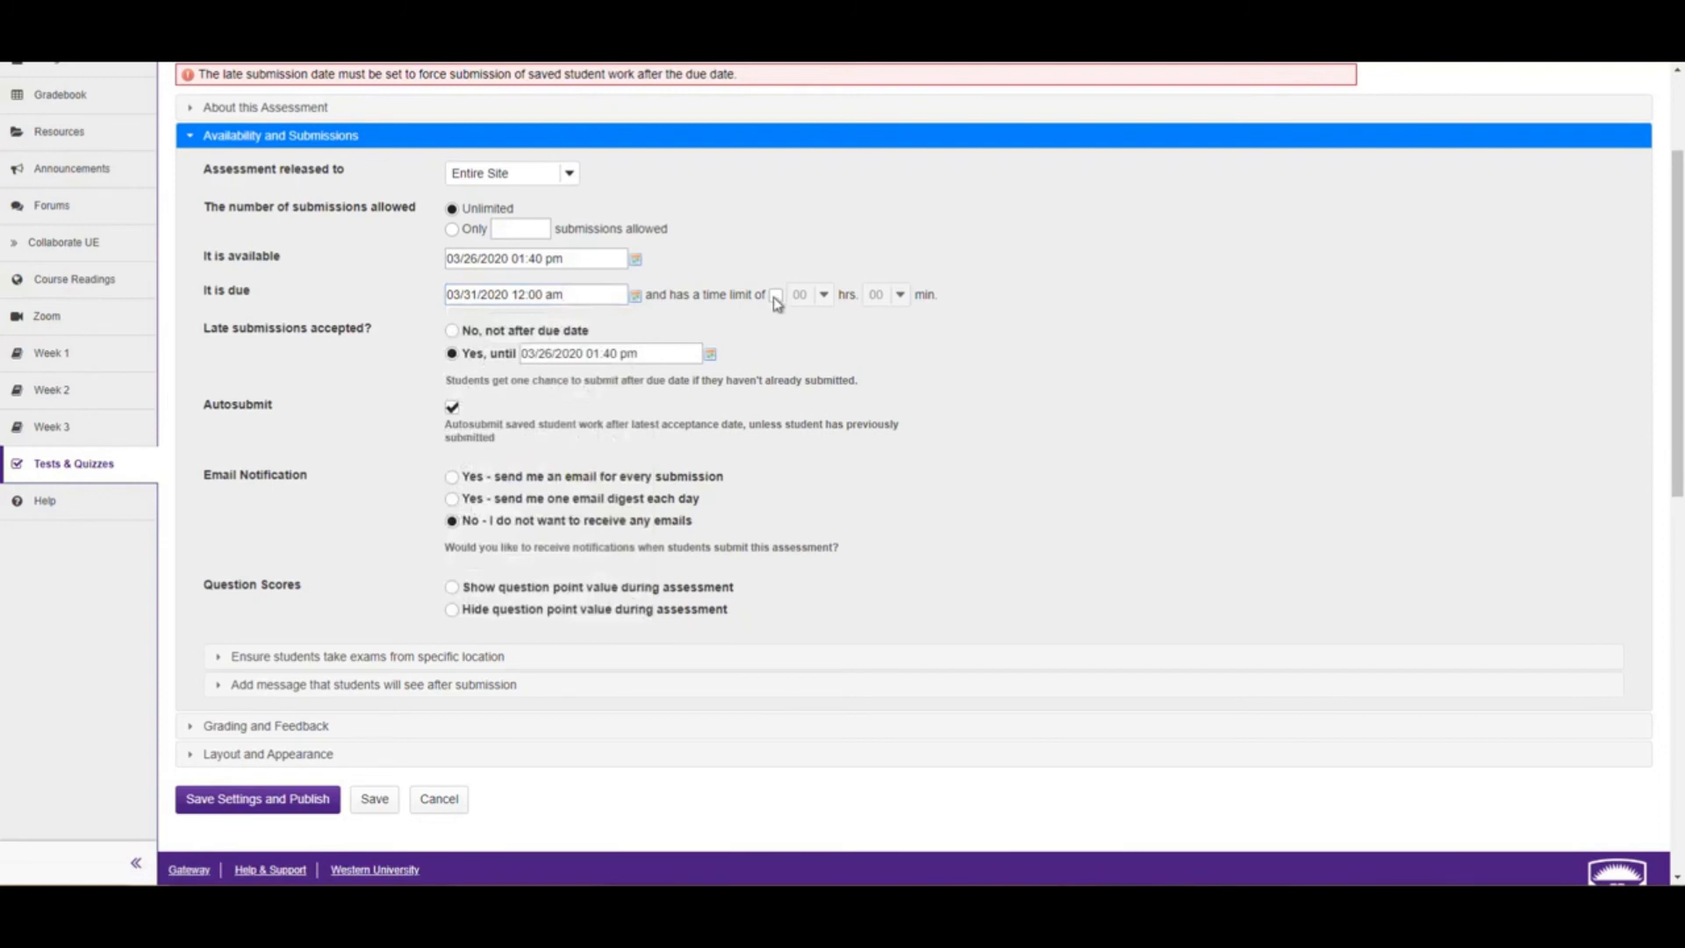
Enable a time limit for the exam and set it to 03 hours
left_click(775, 295)
left_click(824, 295)
left_click(824, 295)
left_click(823, 298)
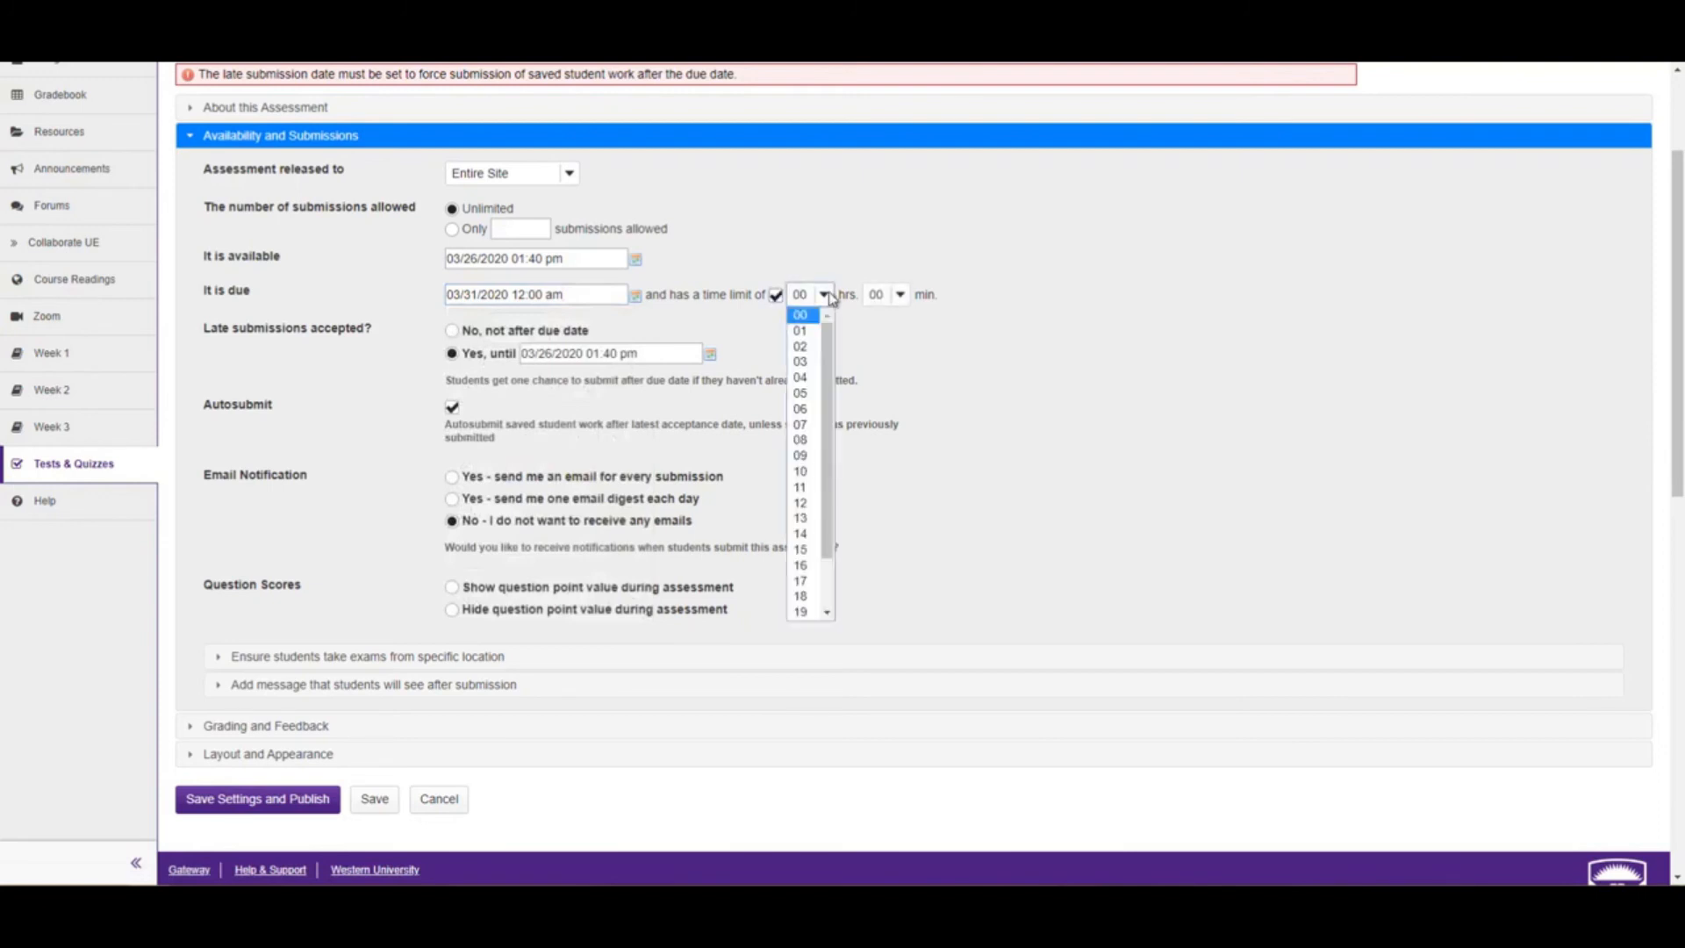
left_click(806, 361)
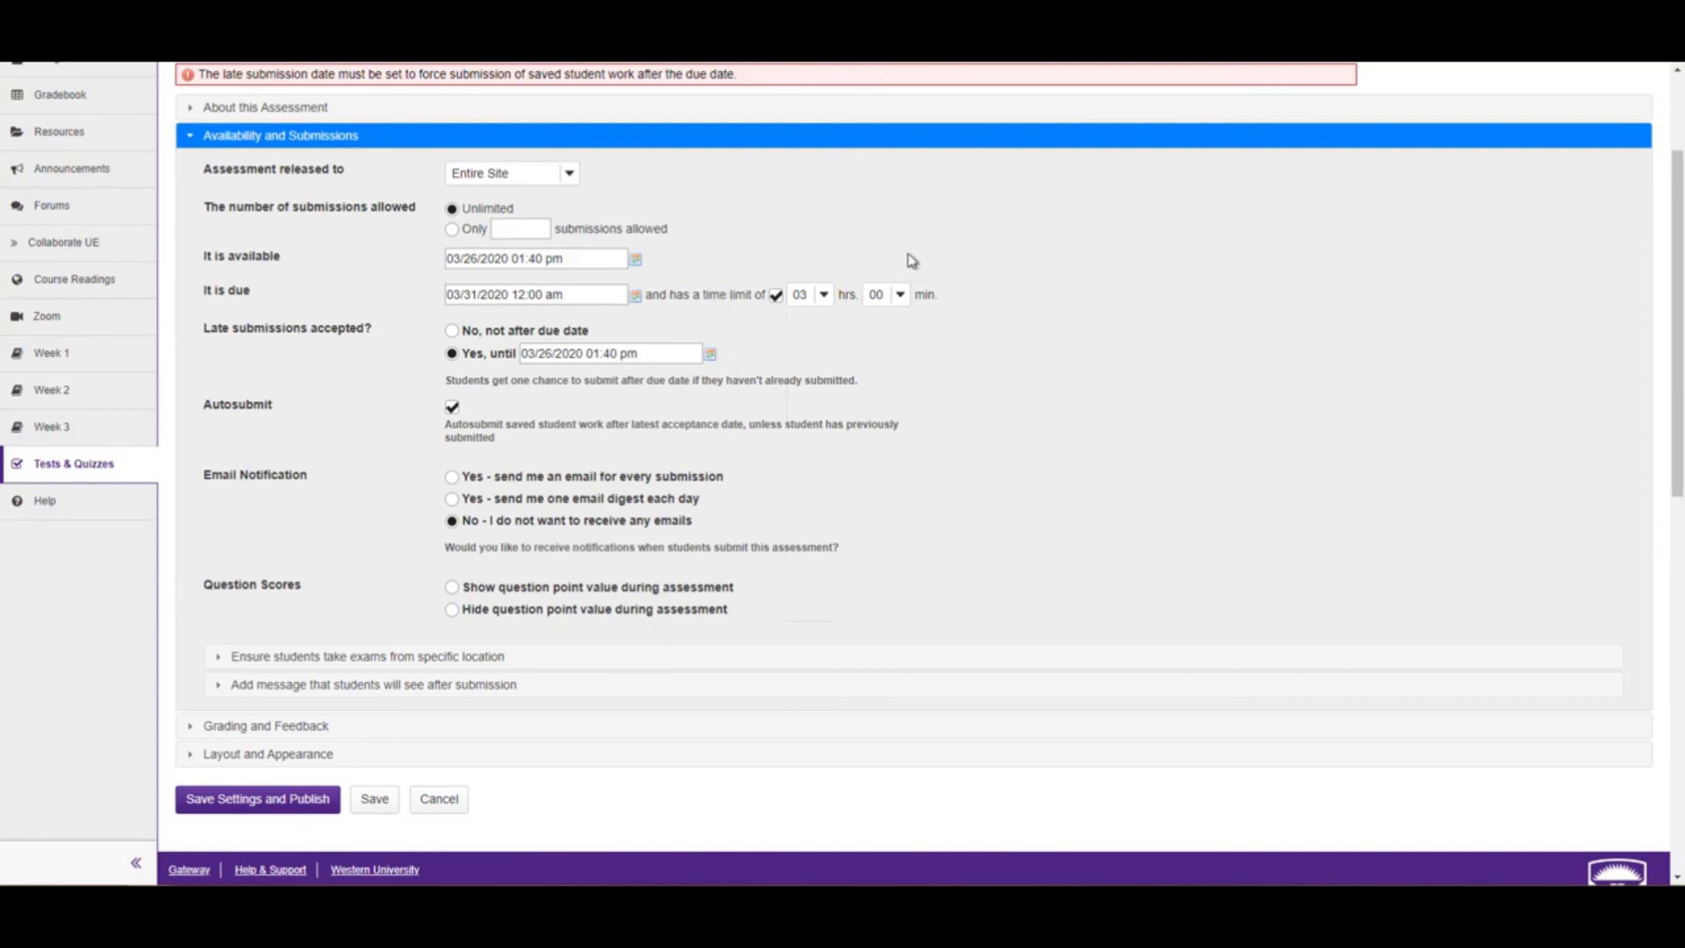
Disallow late submissions after the due date and save the exam settings without publishing
scroll(1011, 267, "down", 1)
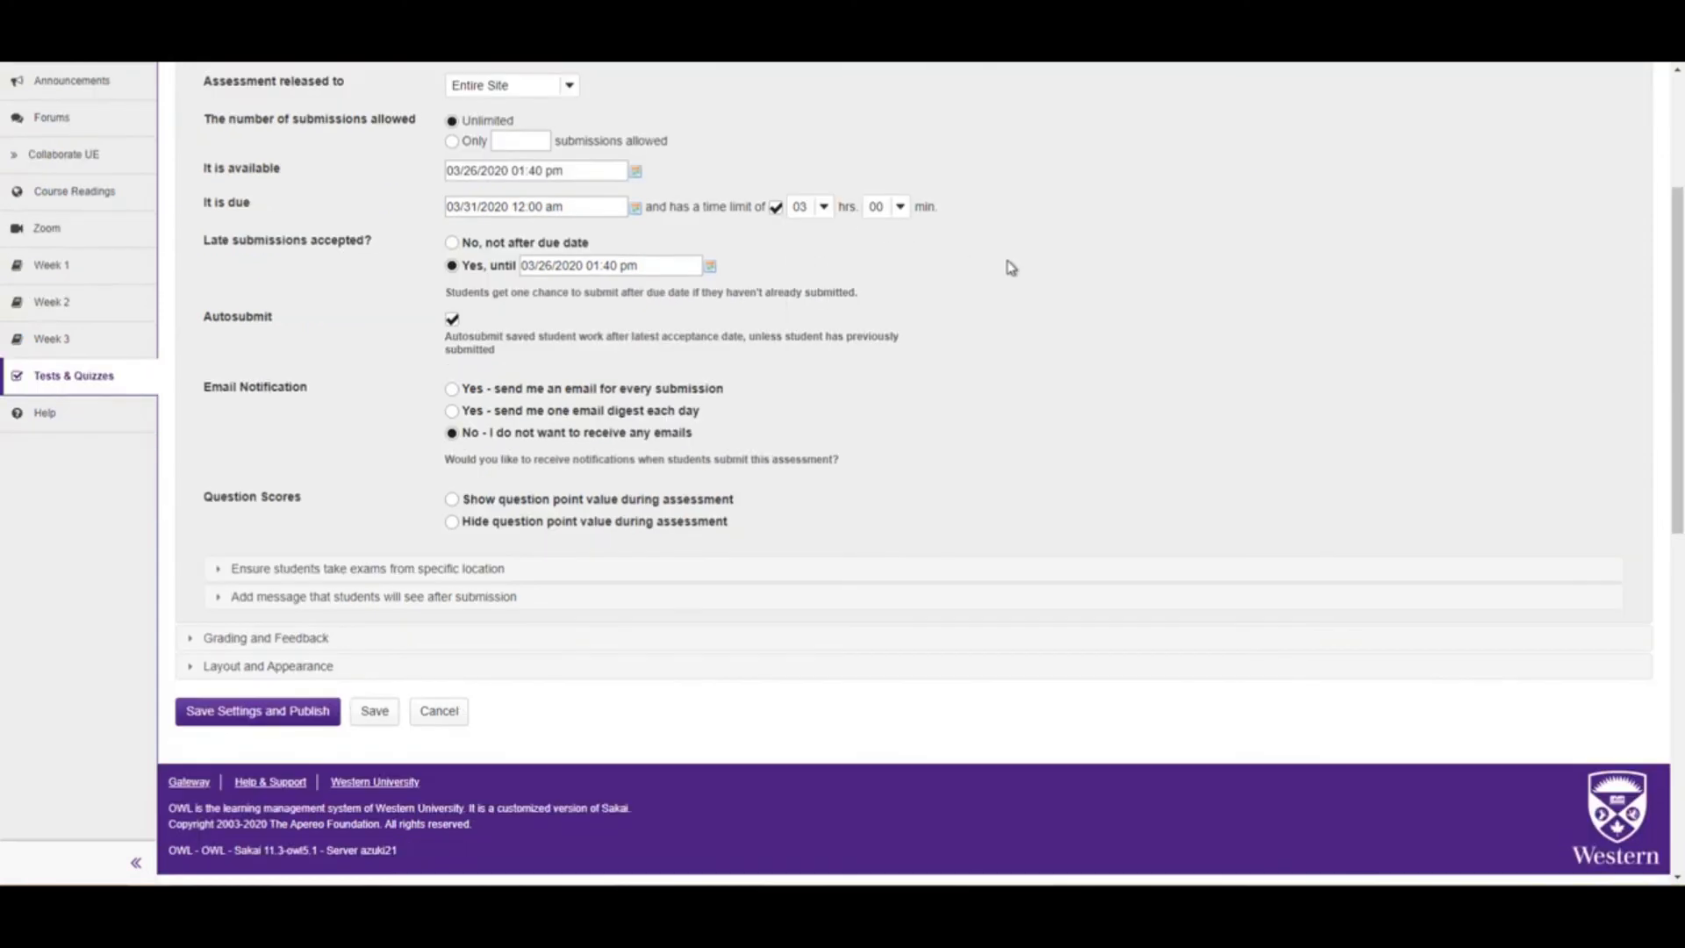
left_click(452, 243)
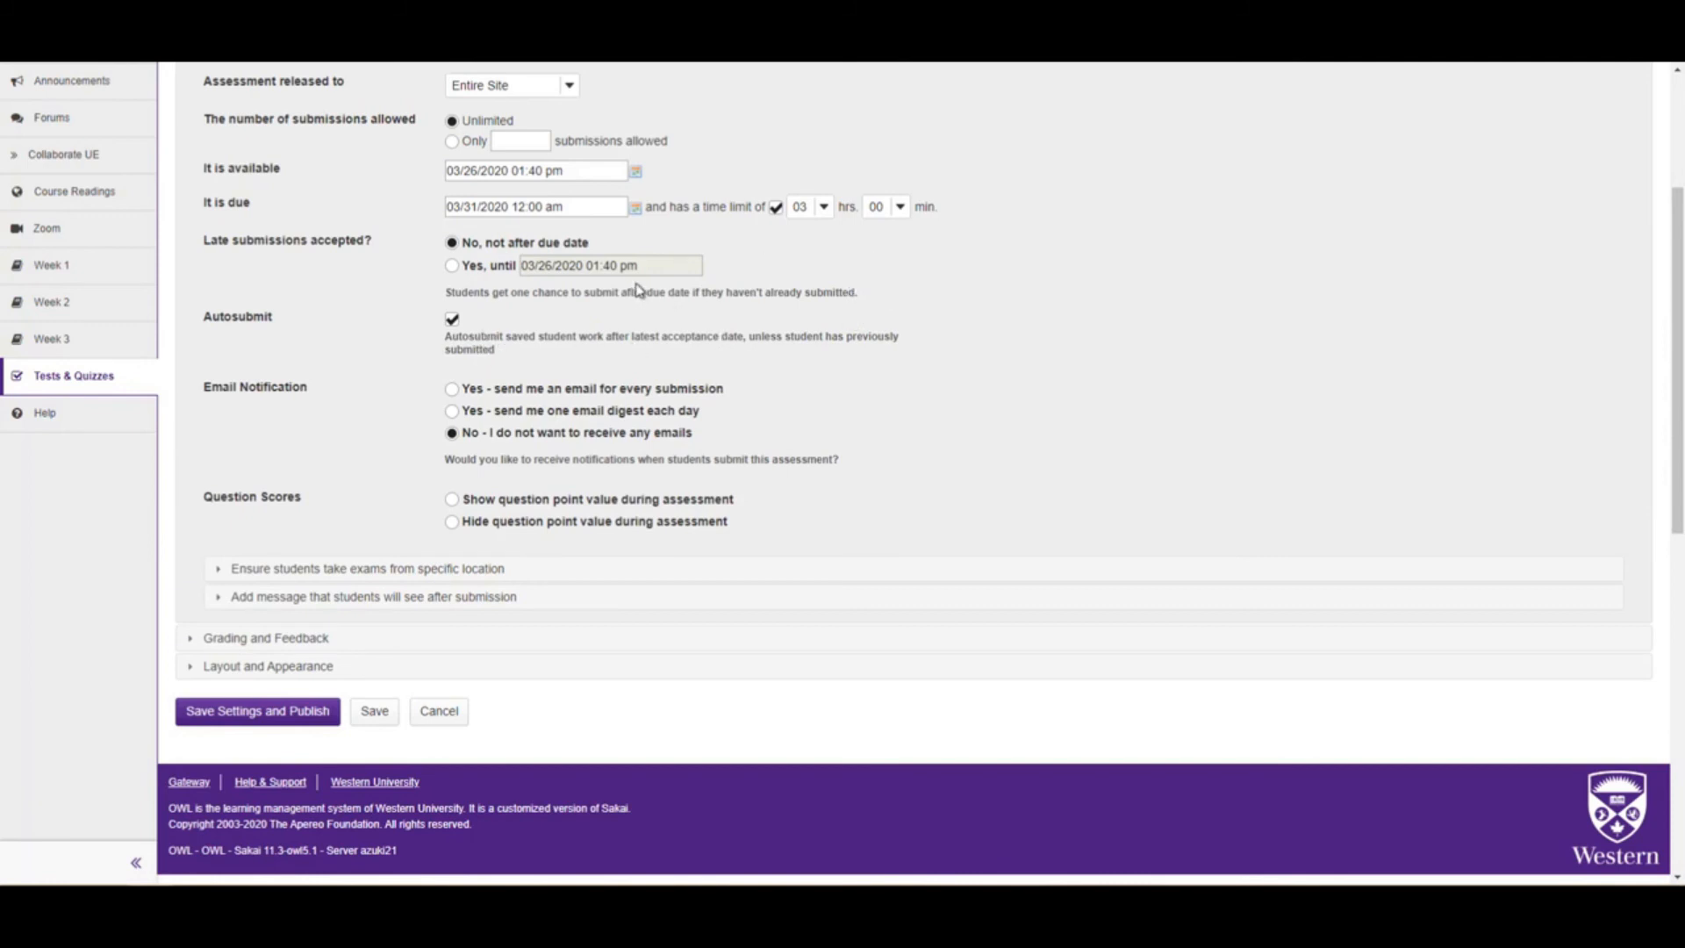
scroll(639, 290, "down", 1)
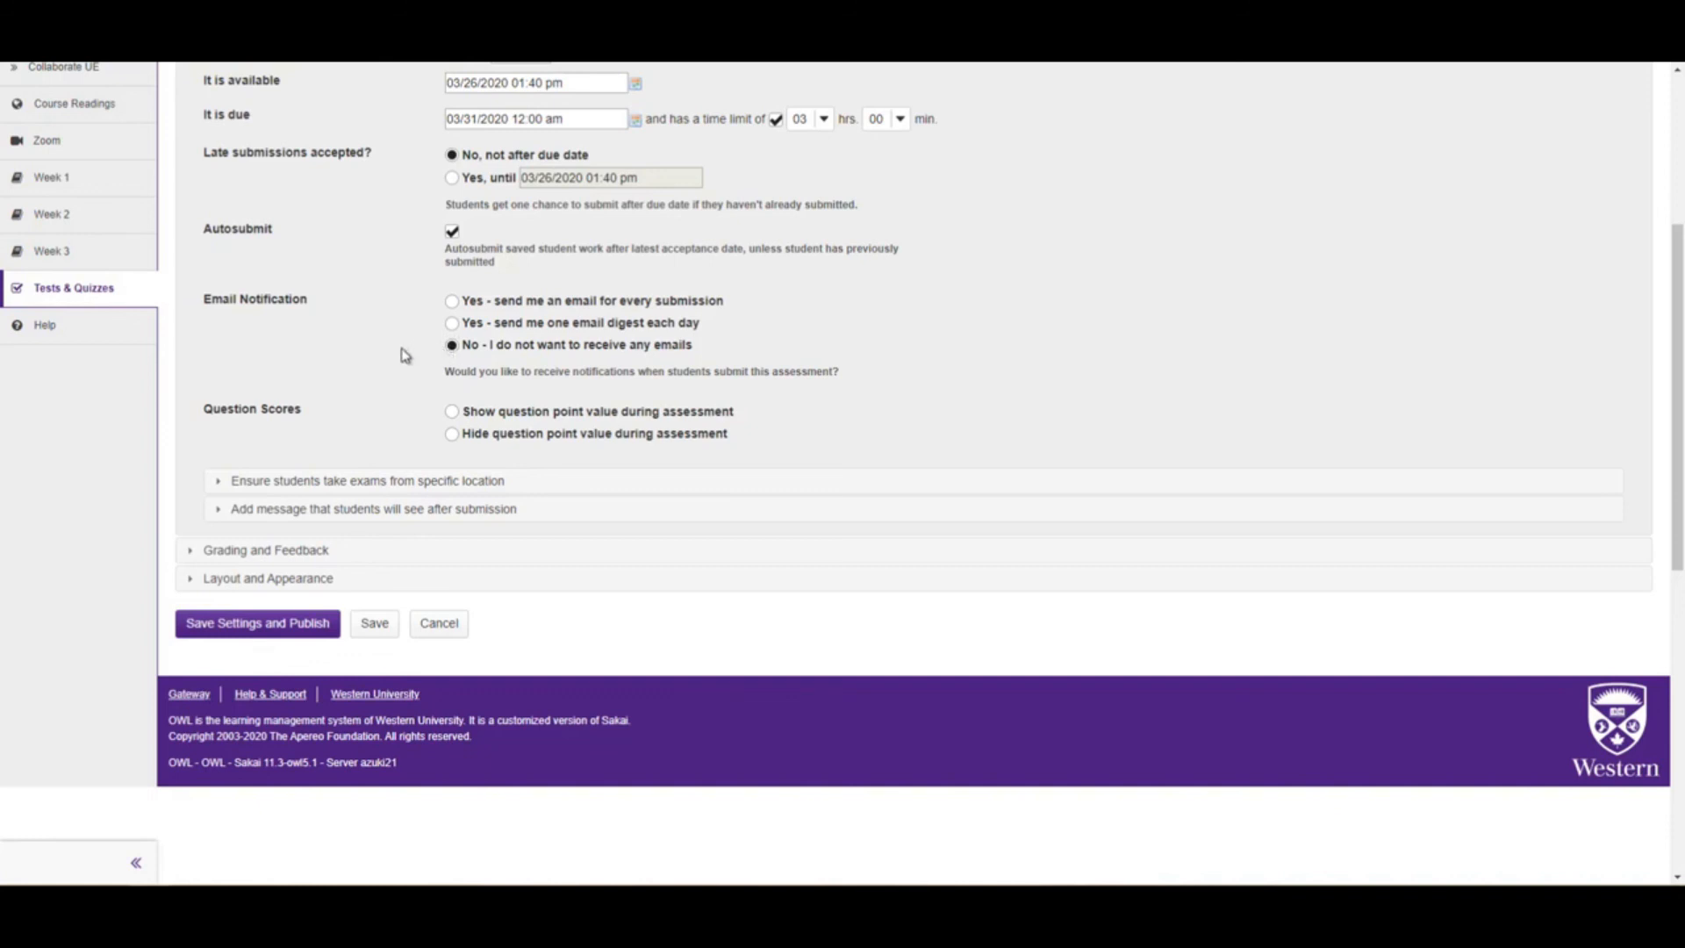
scroll(413, 369, "down", 2)
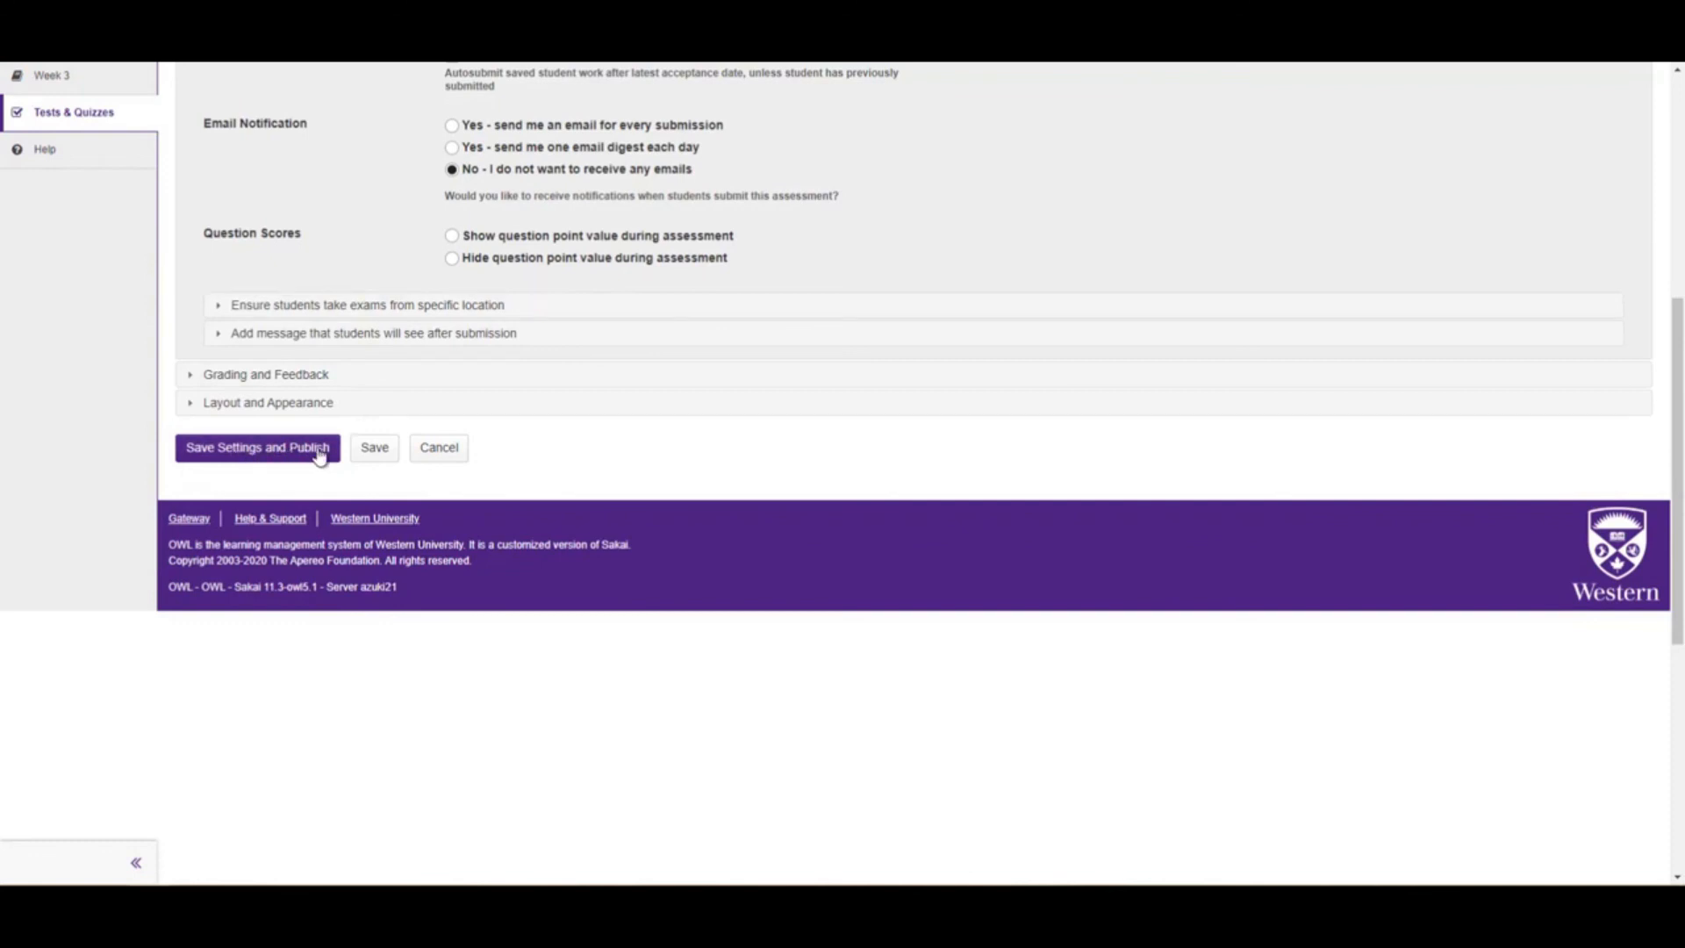
left_click(372, 447)
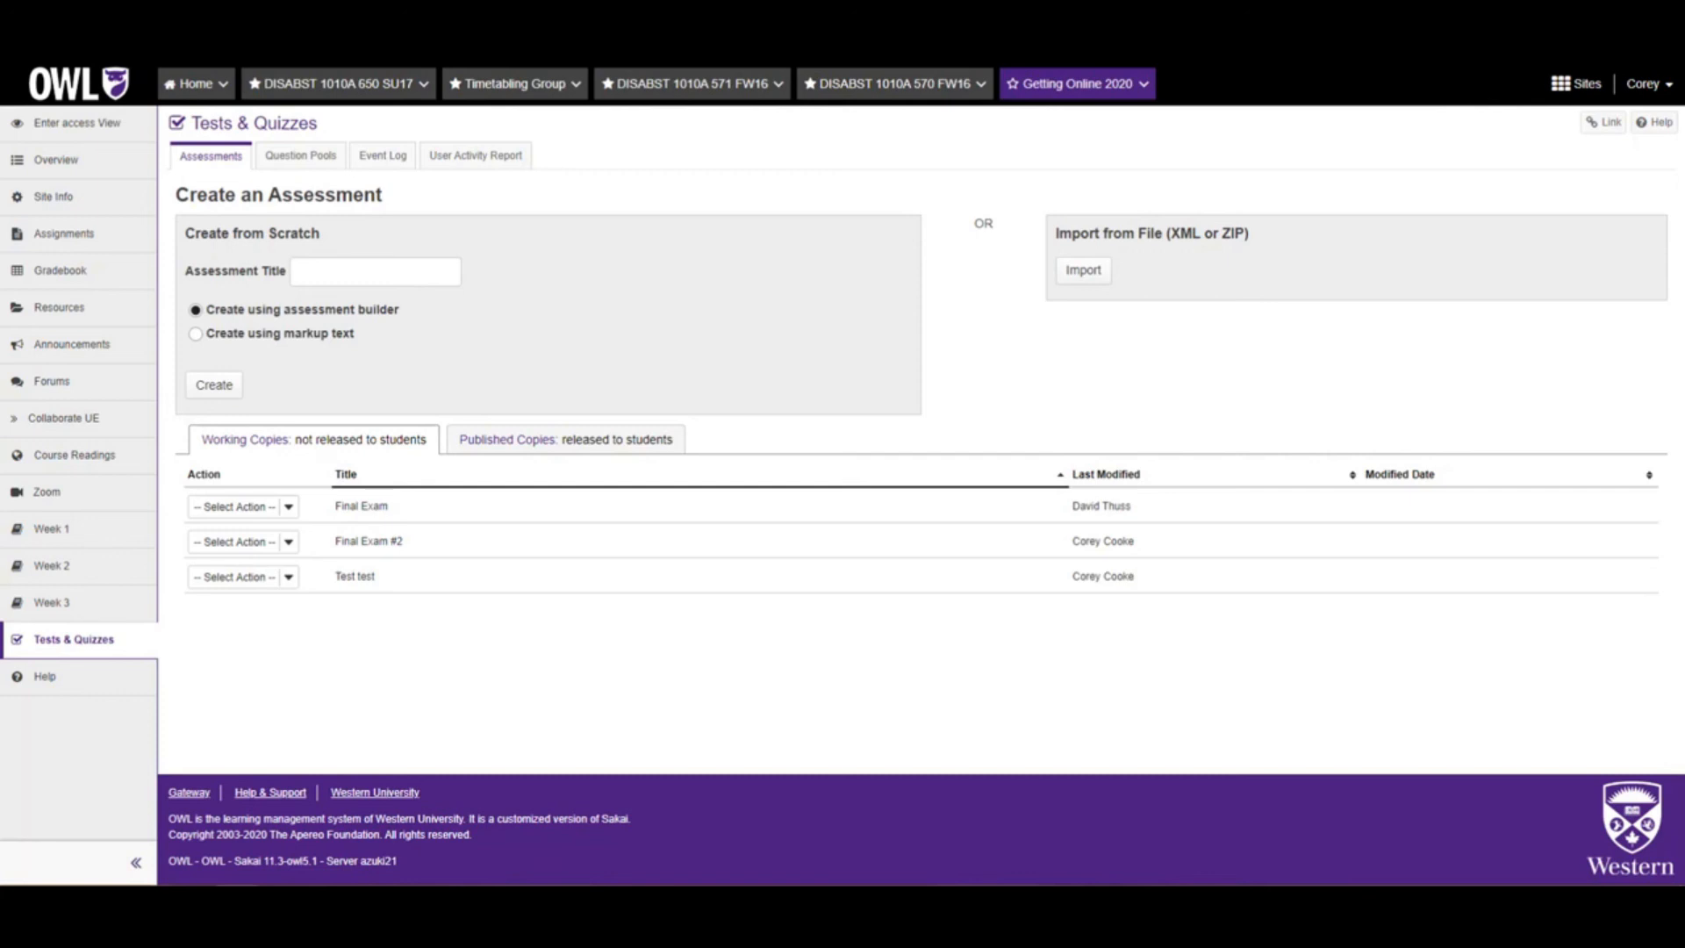
Switch to OWL Help, search for "tests and quizzes" and open the instructors' Tests & Quizzes page
left_click(1659, 123)
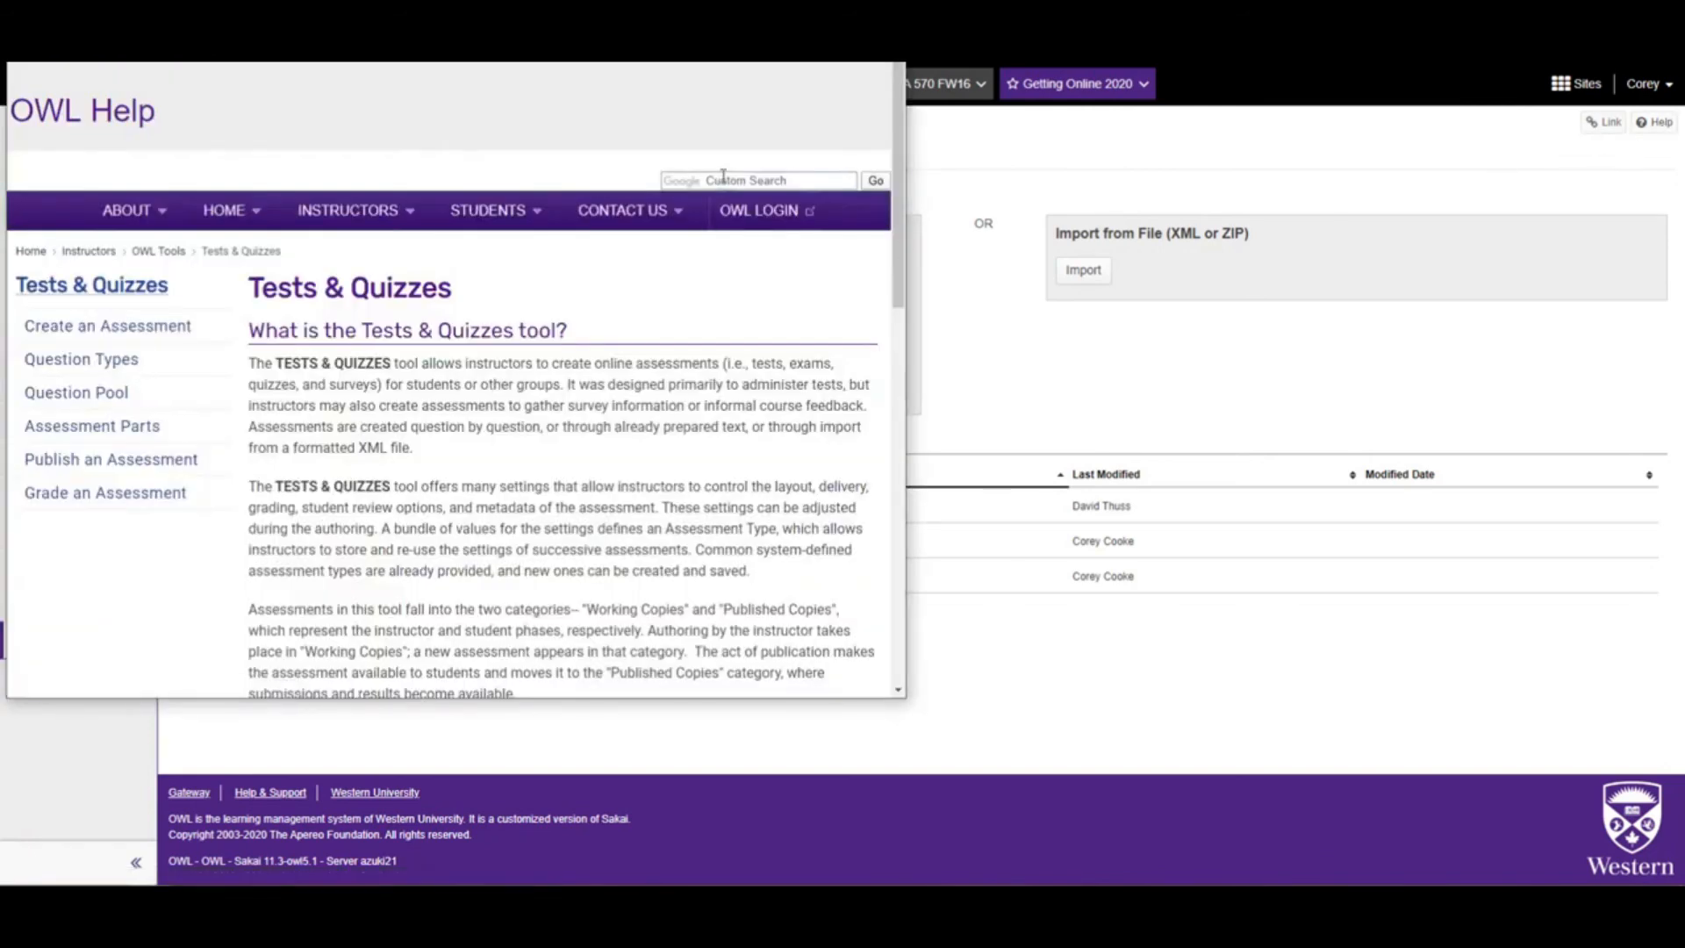
left_click(723, 179)
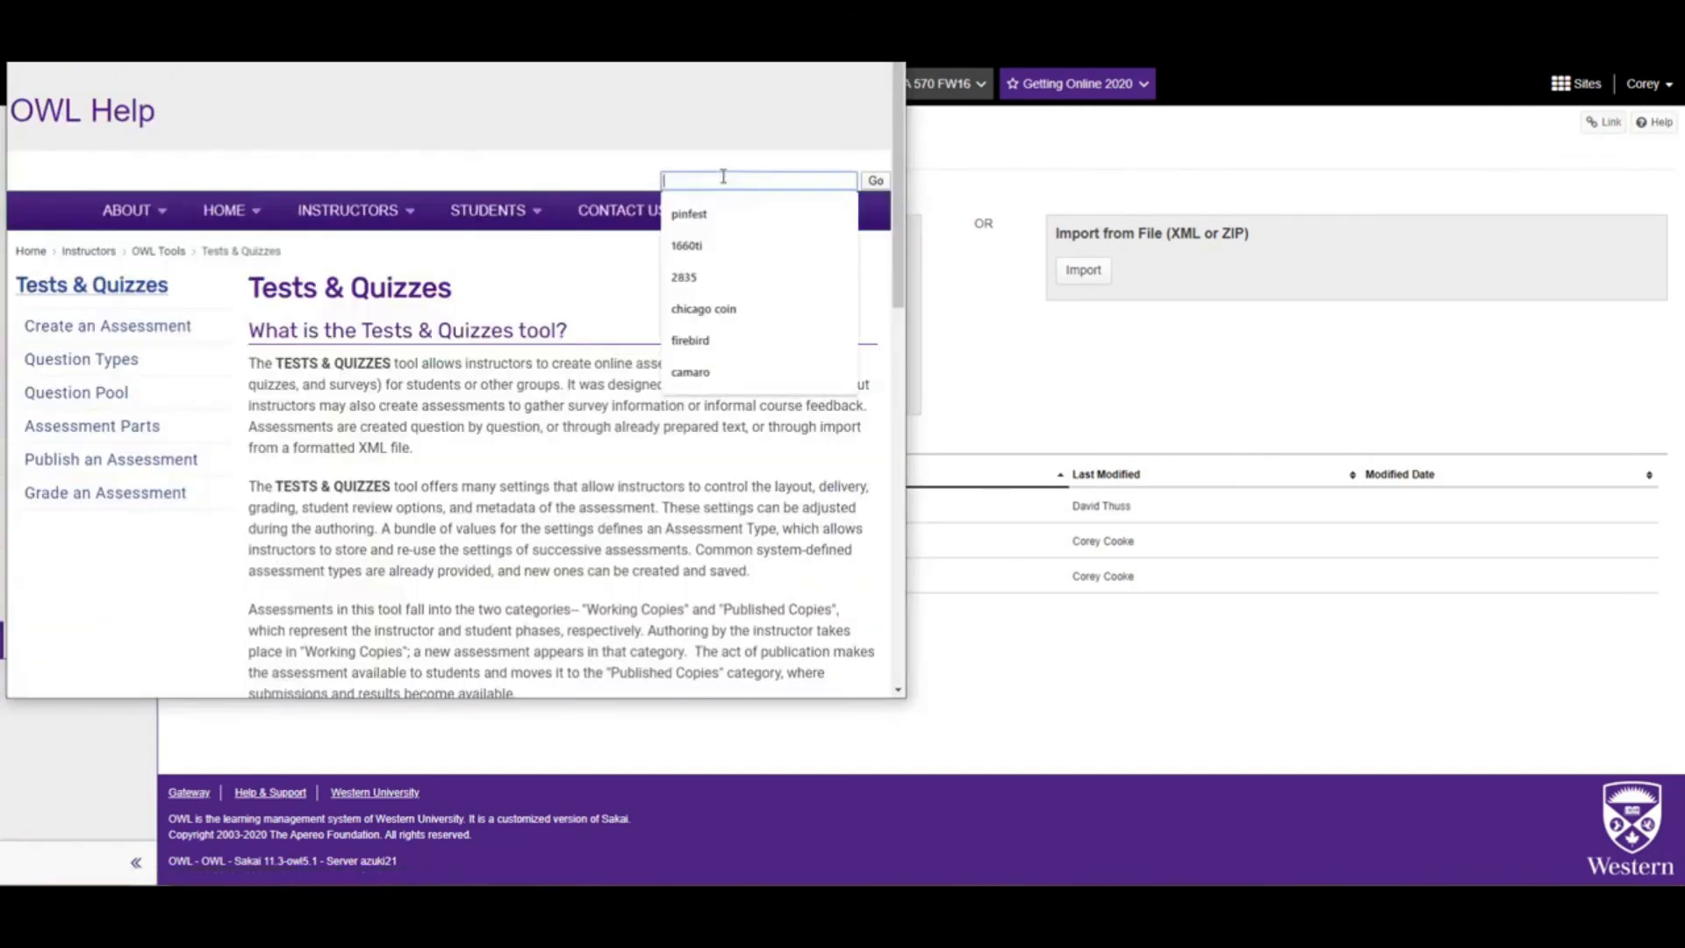
type("test")
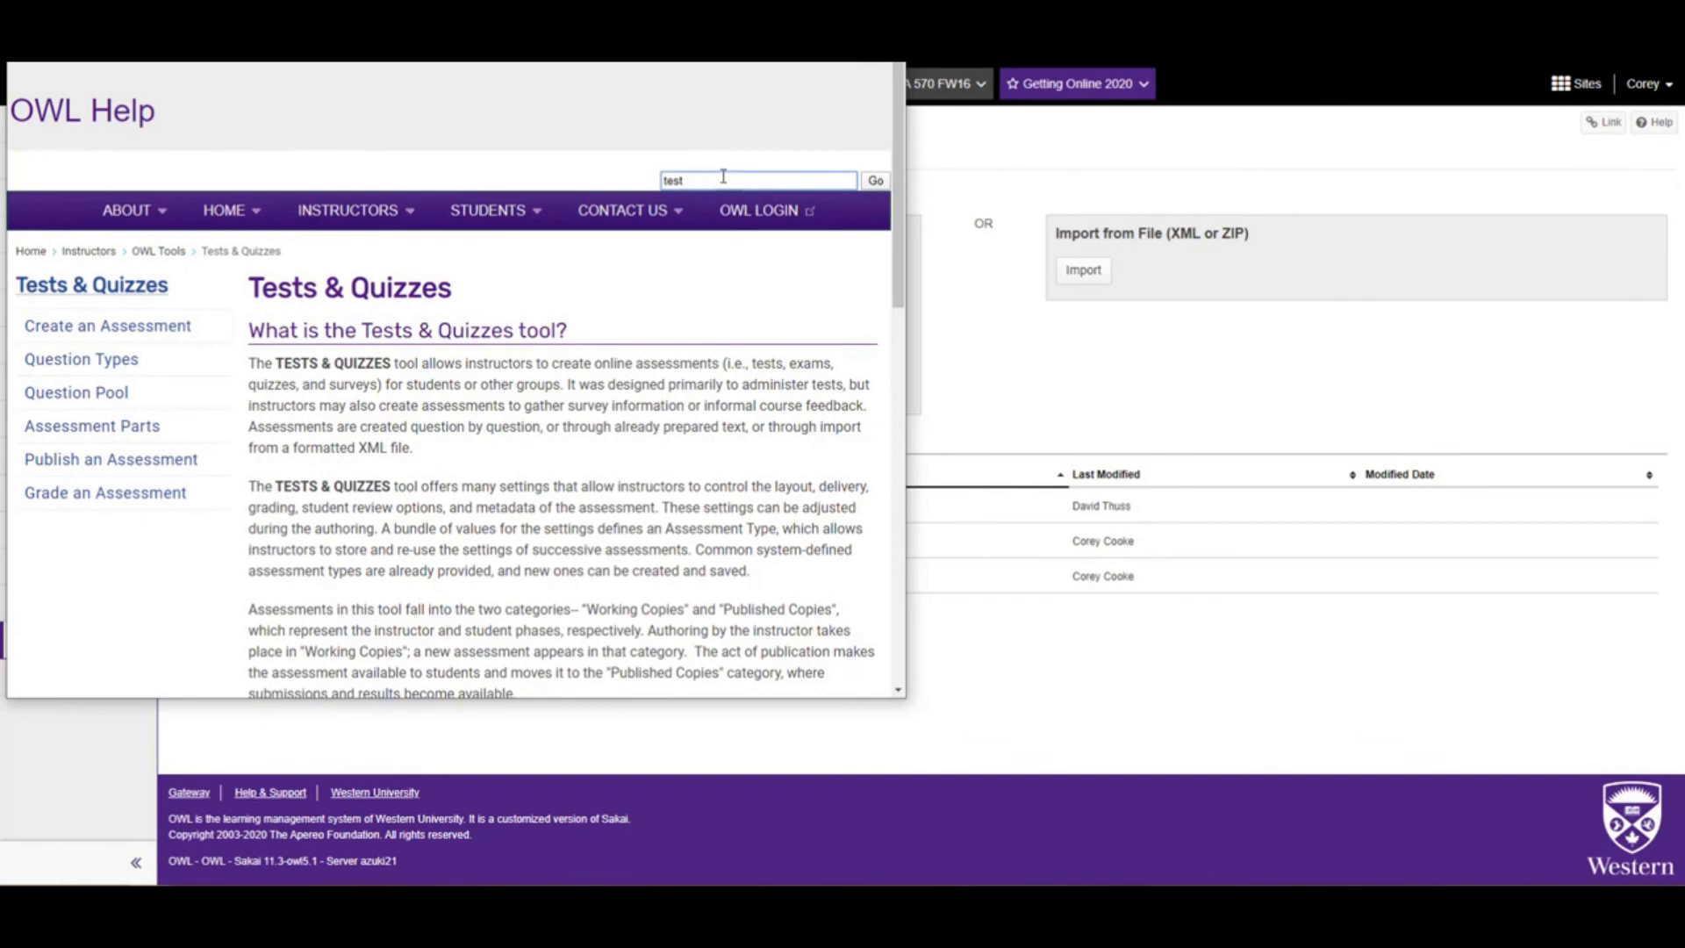
type(" ans and qui")
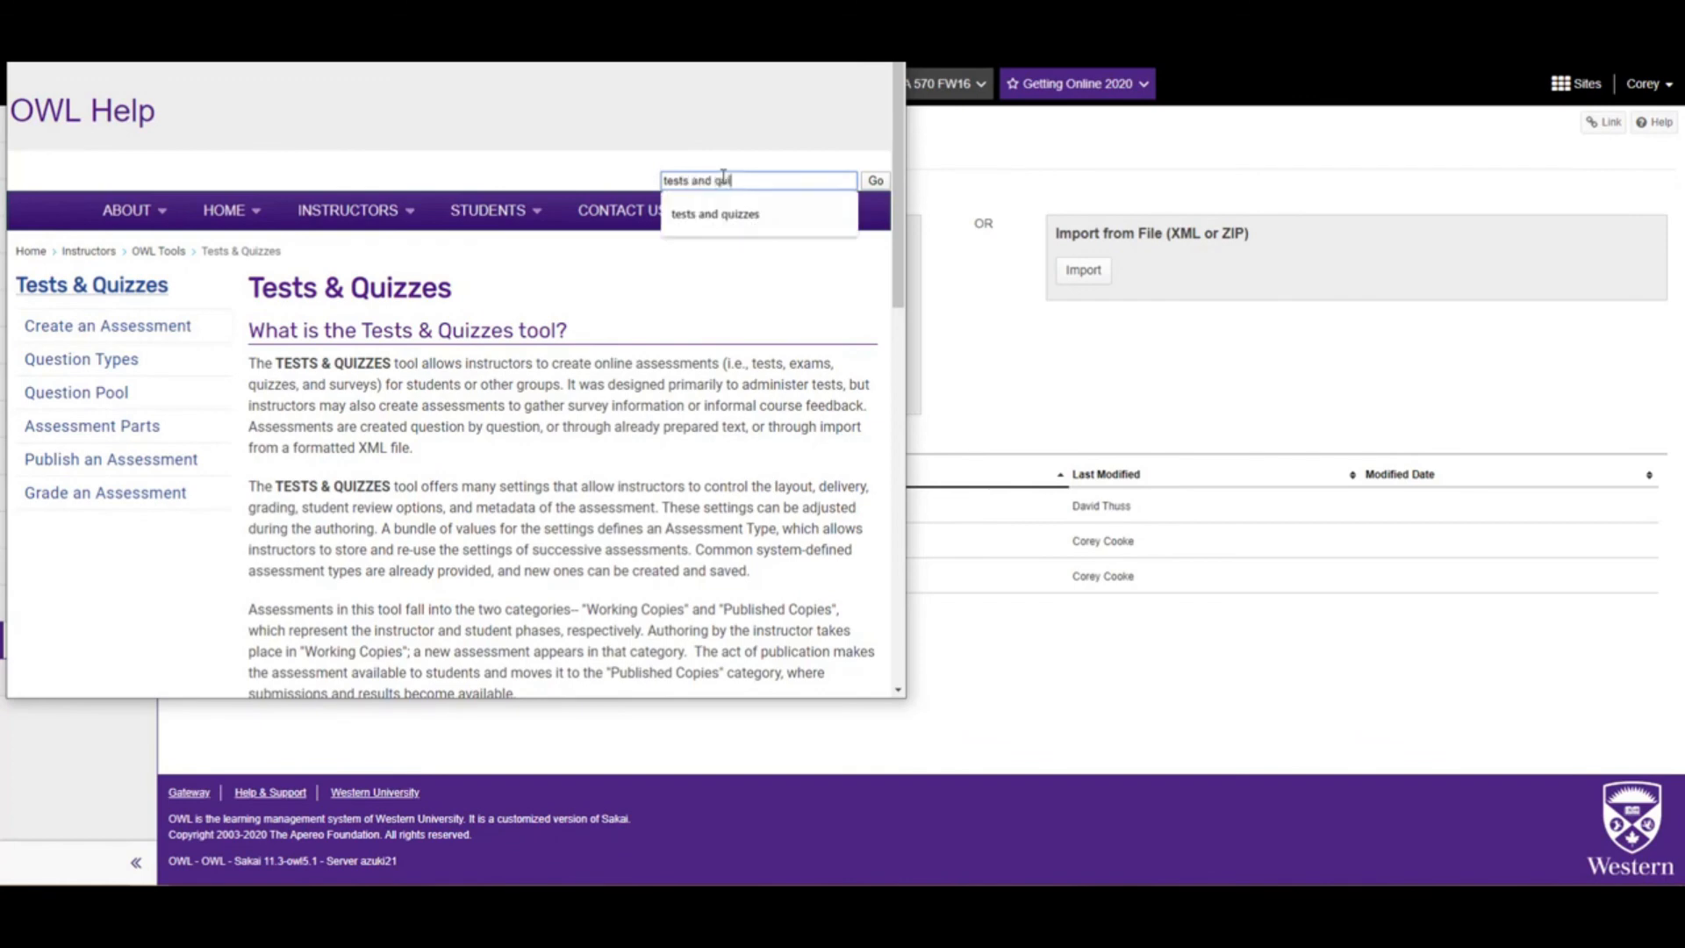
type("zzes")
key("Return")
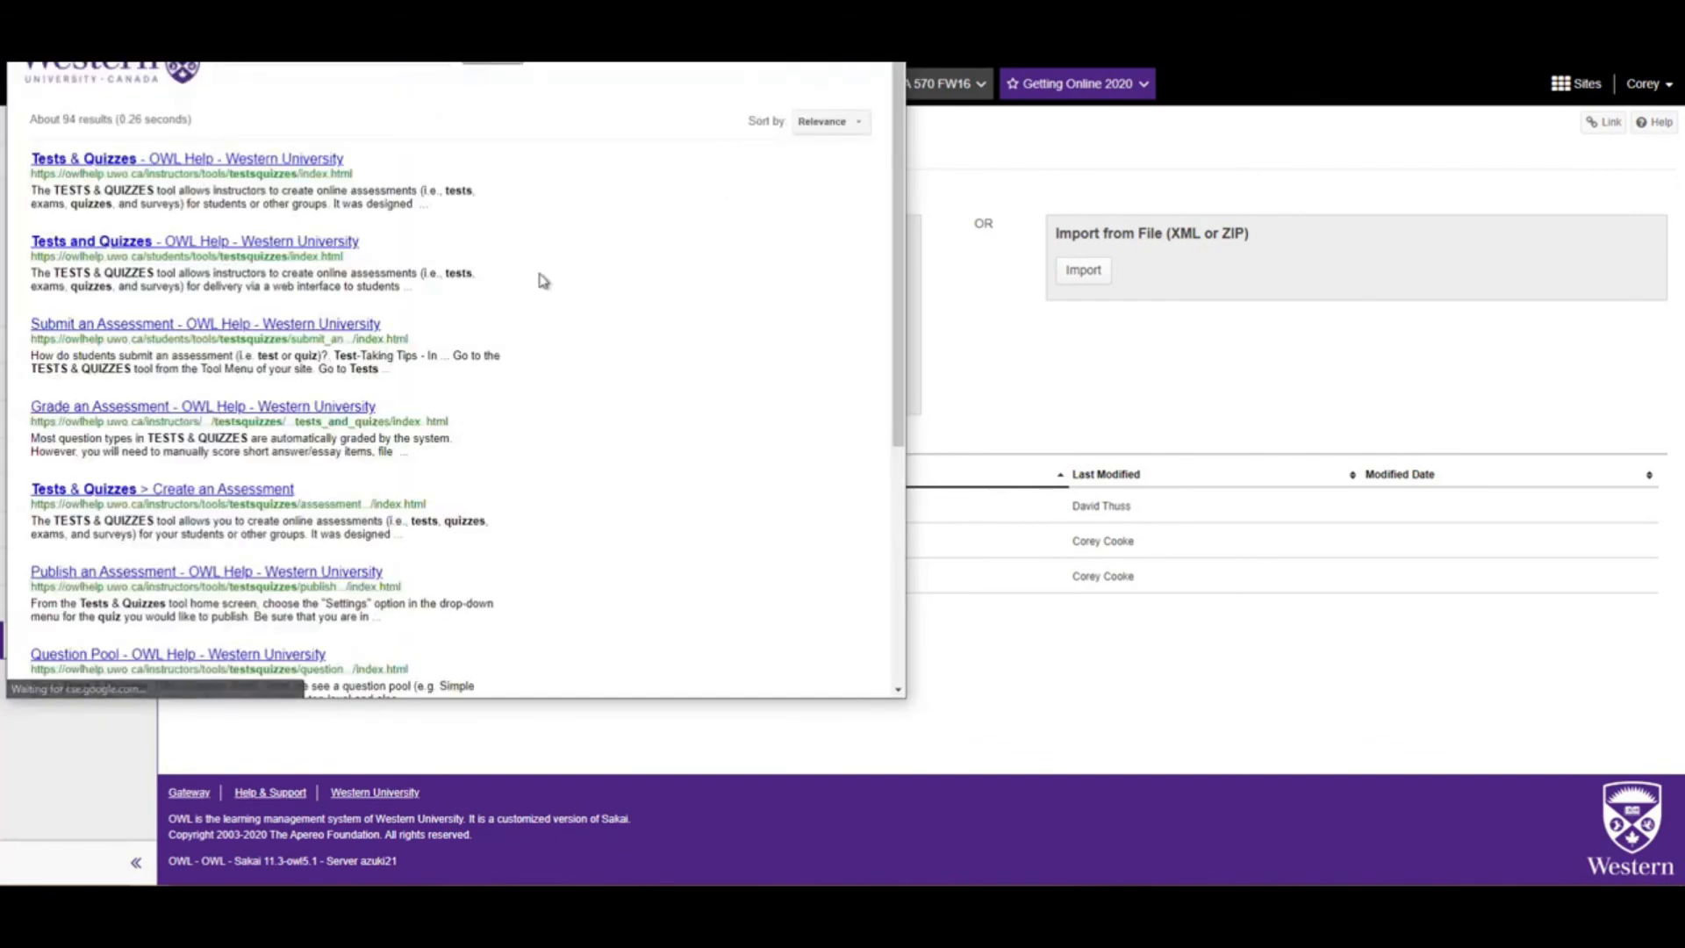
left_click(113, 163)
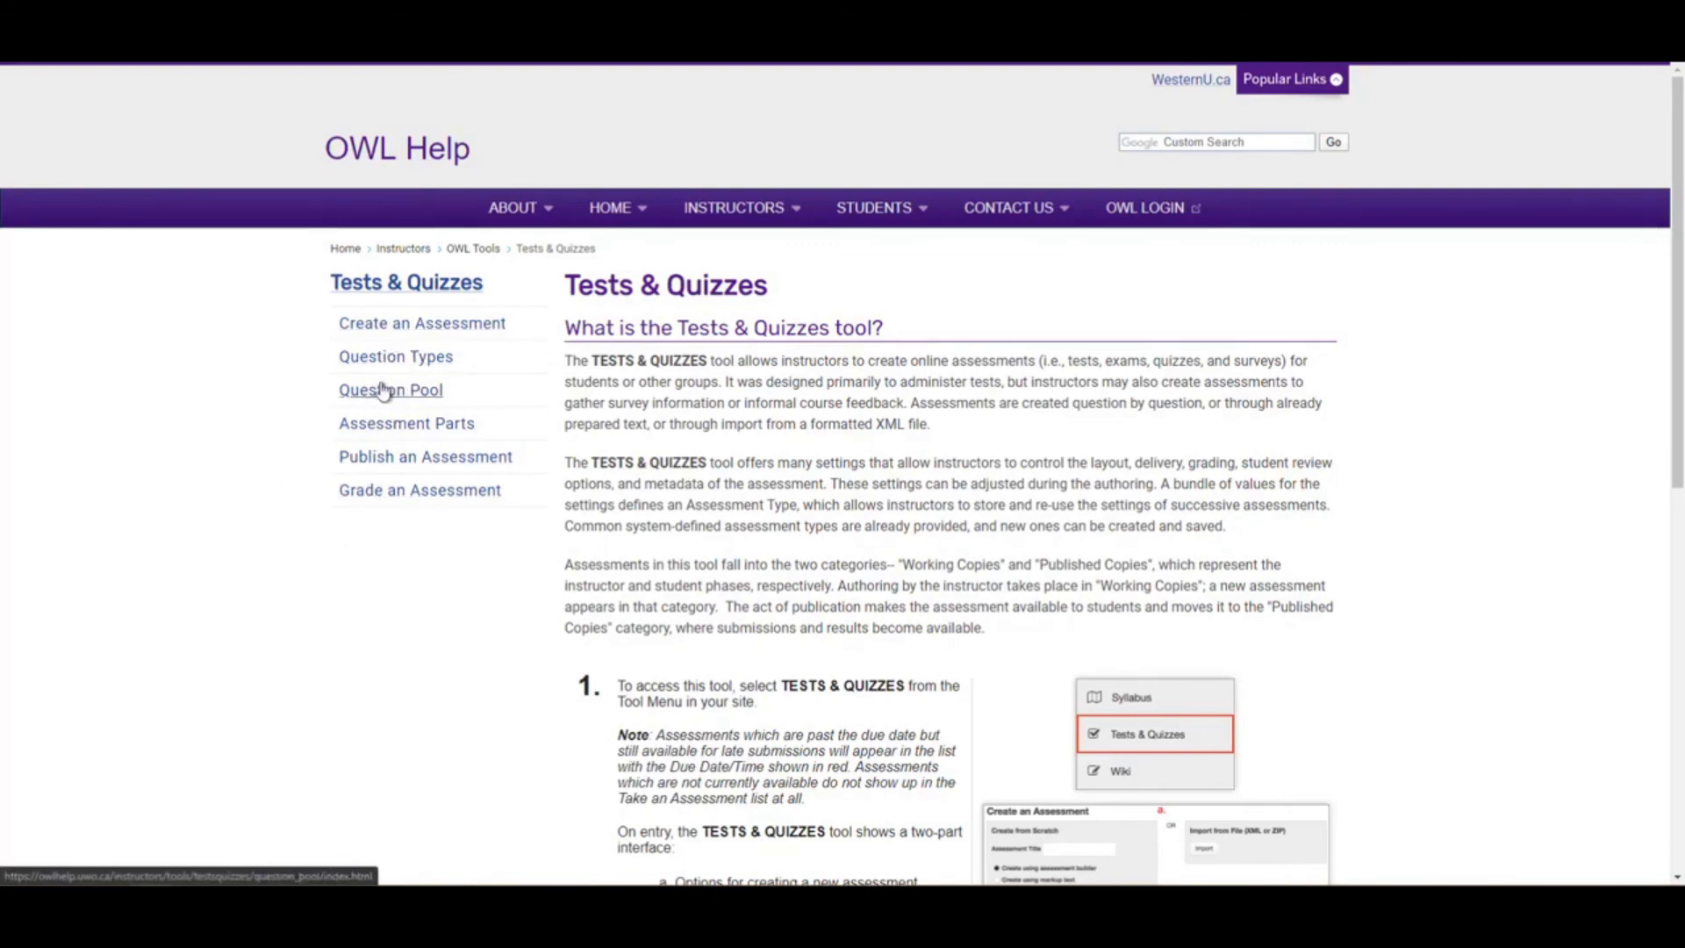
Open the Assessment Parts help page and look through its instructions for adding multiple parts
left_click(447, 430)
scroll(1066, 465, "down", 10)
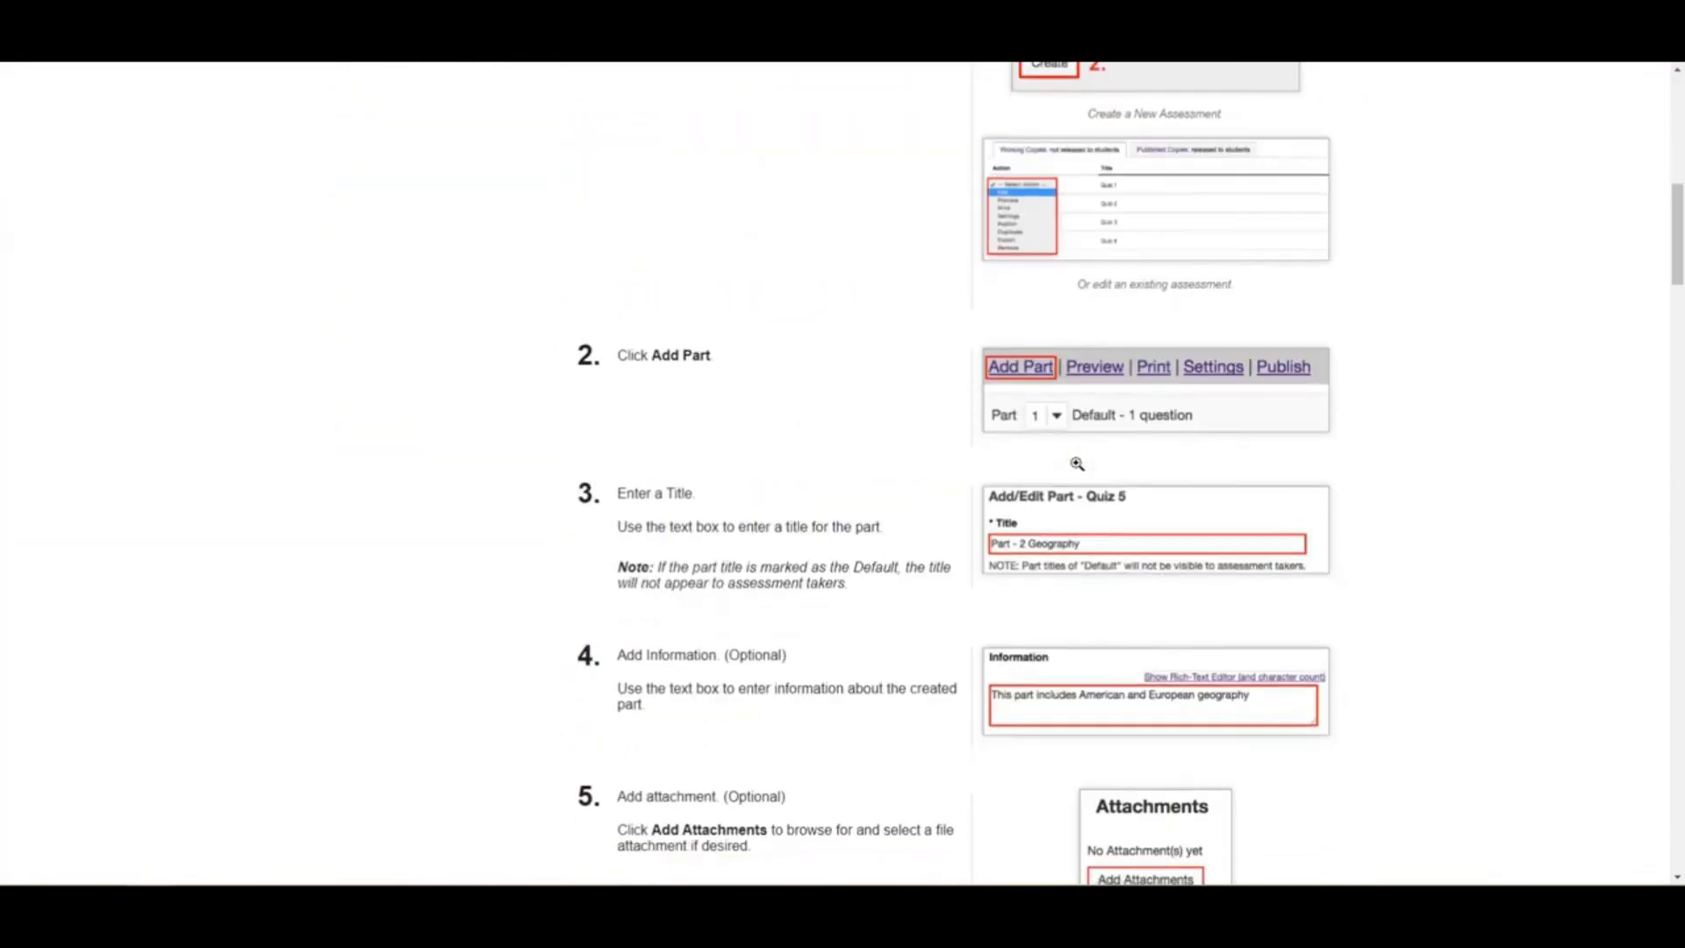
scroll(1064, 492, "up", 6)
scroll(1063, 501, "up", 5)
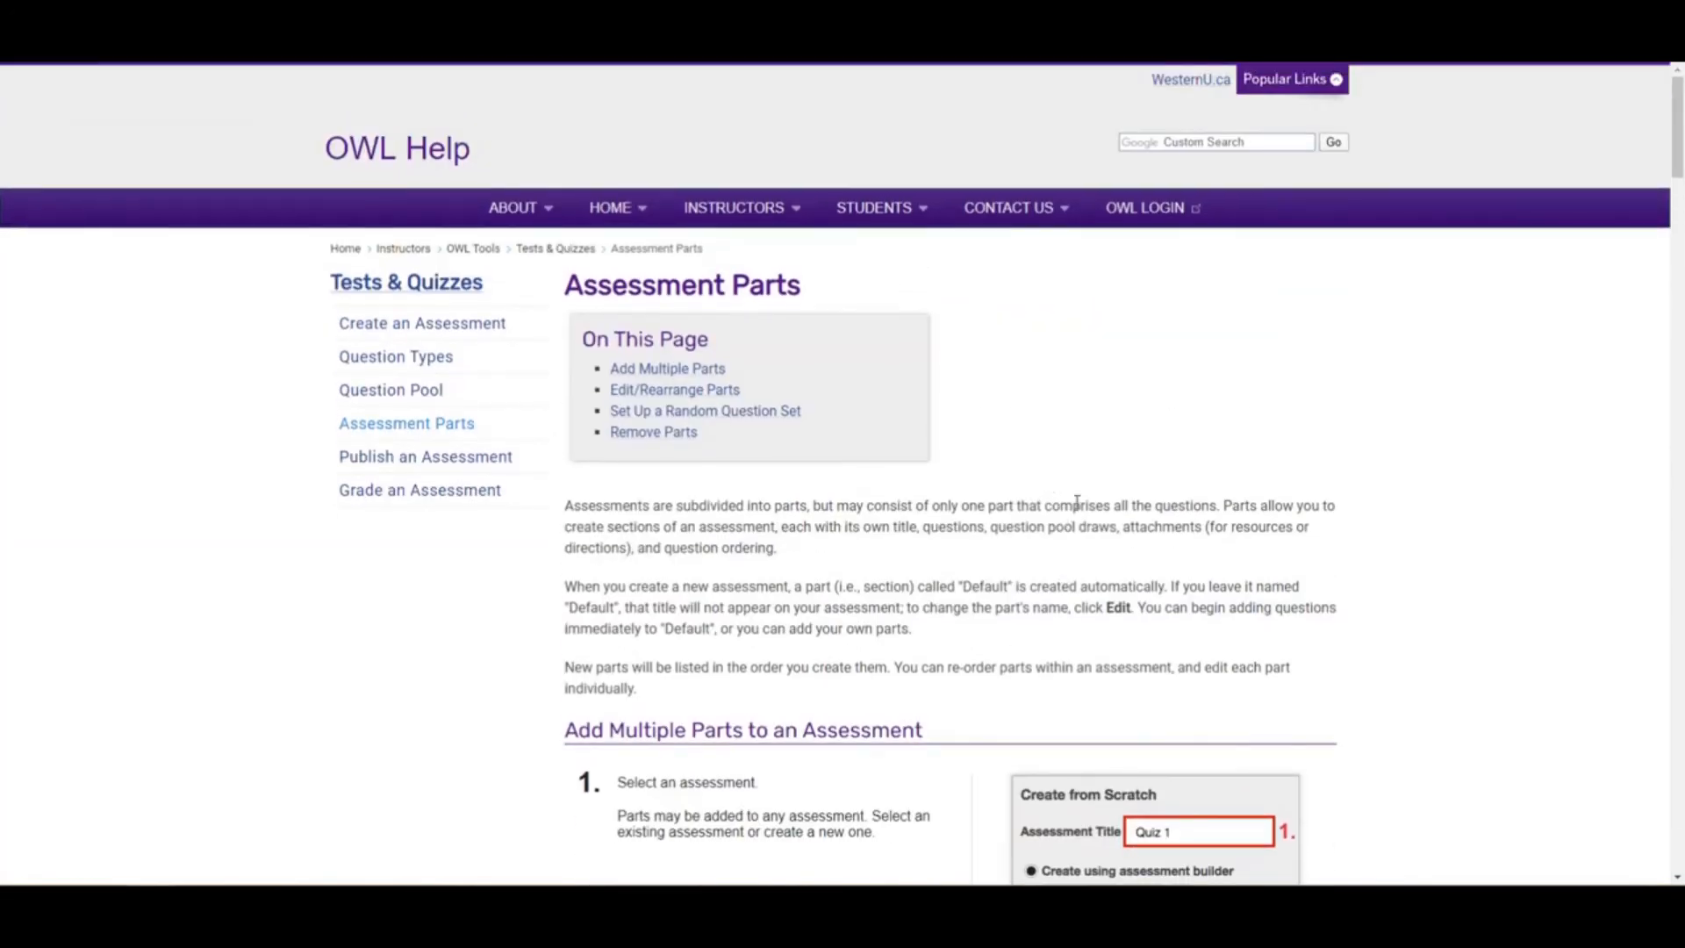